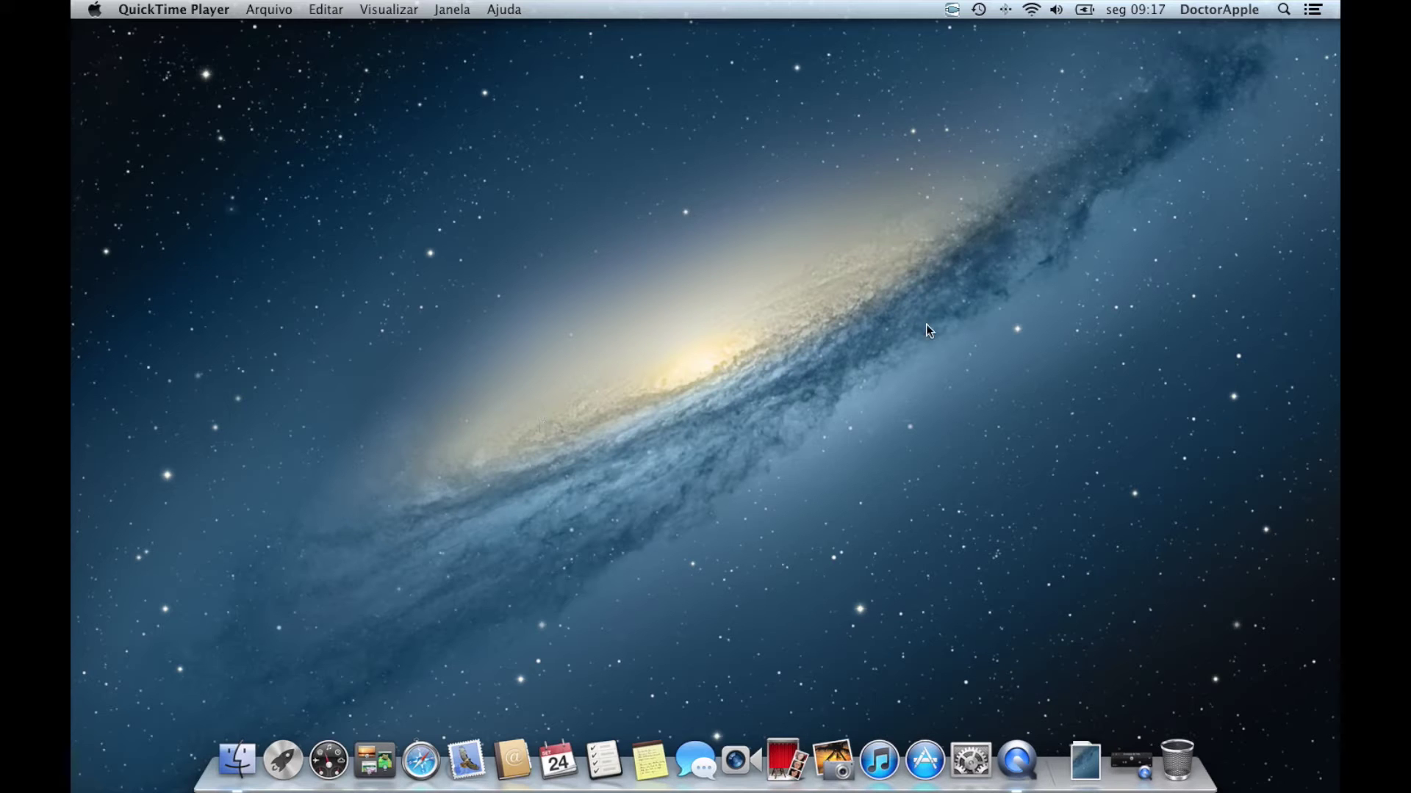
Find and open Editor de Texto with a Spotlight search, and enlarge the blank document window.
click(1285, 10)
text(edi)
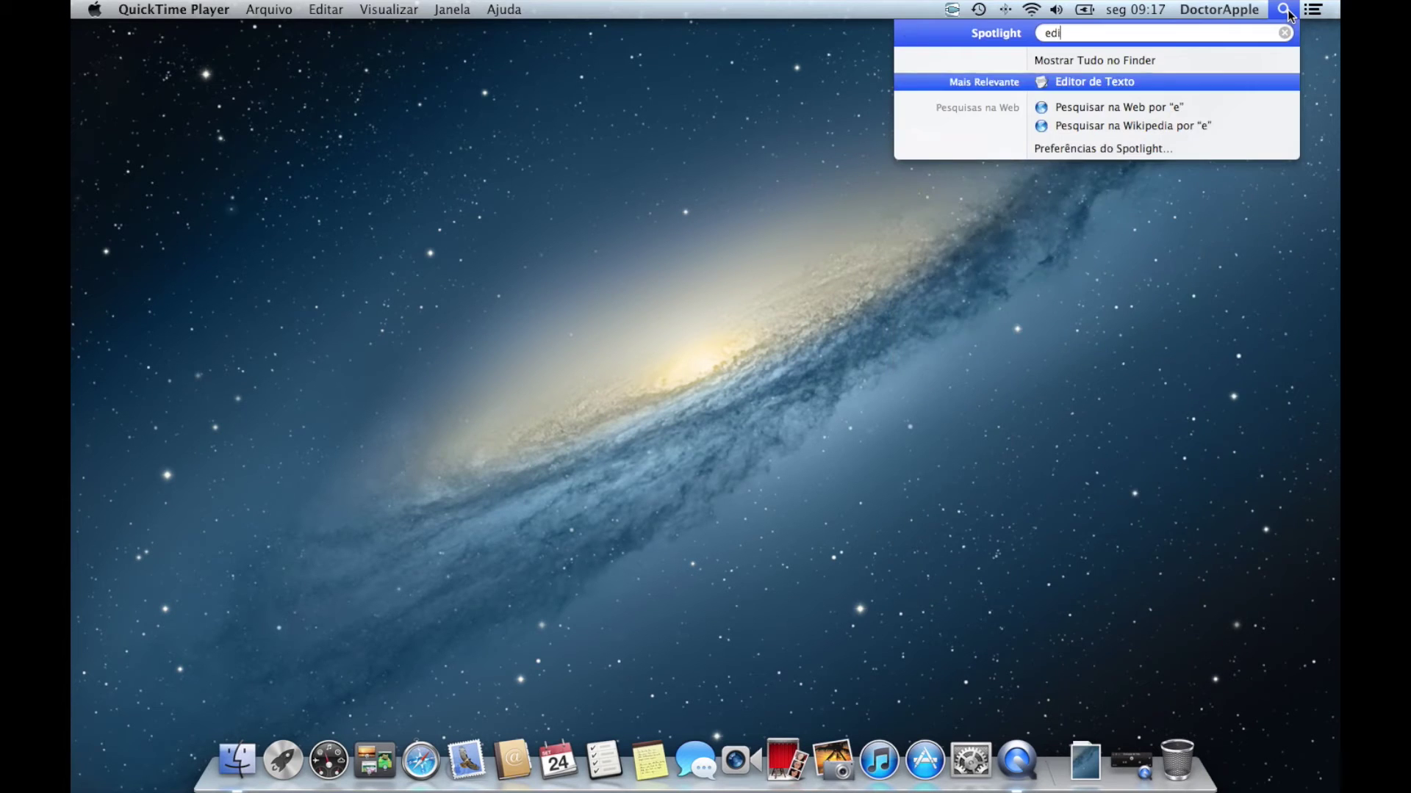
text(to)
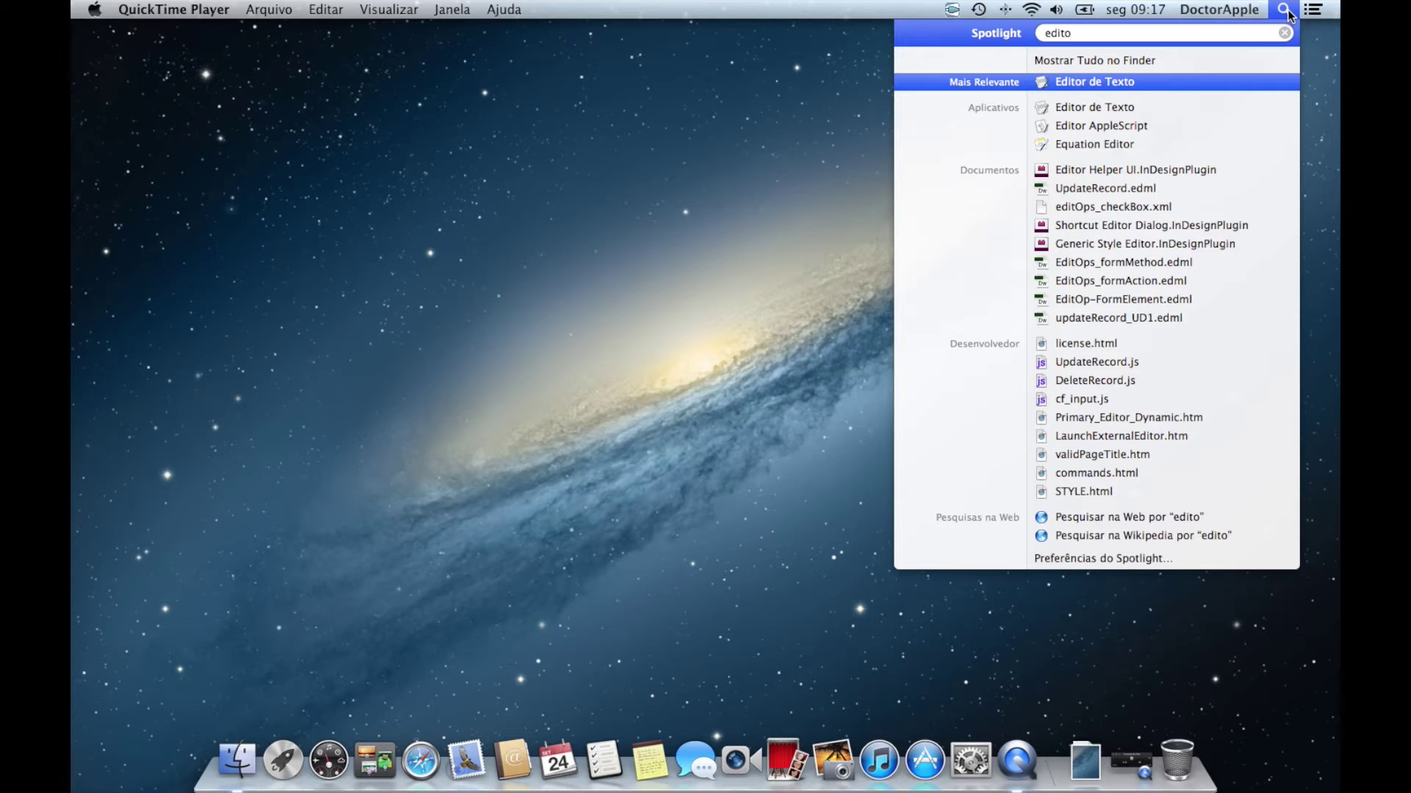
key(Return)
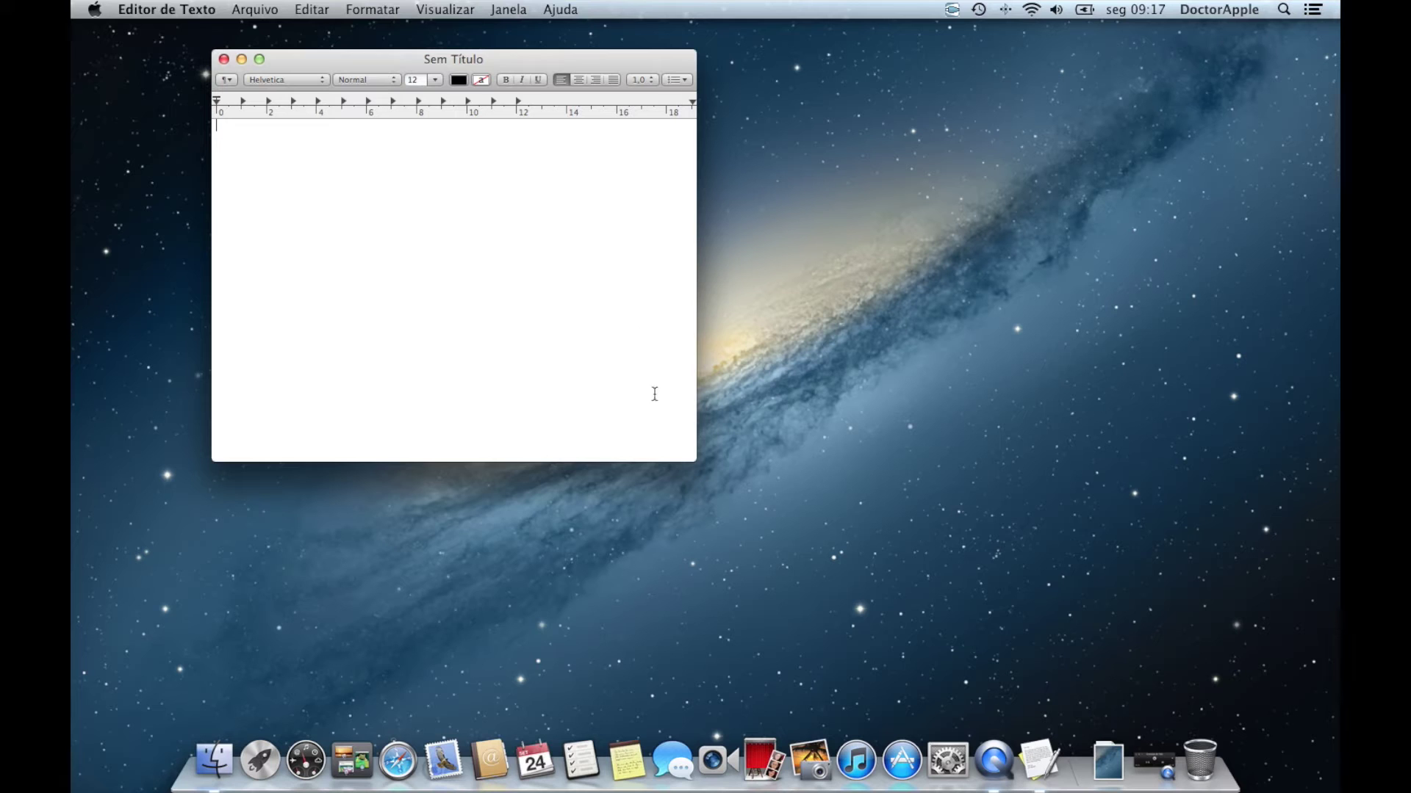
drag(688, 459, 823, 569)
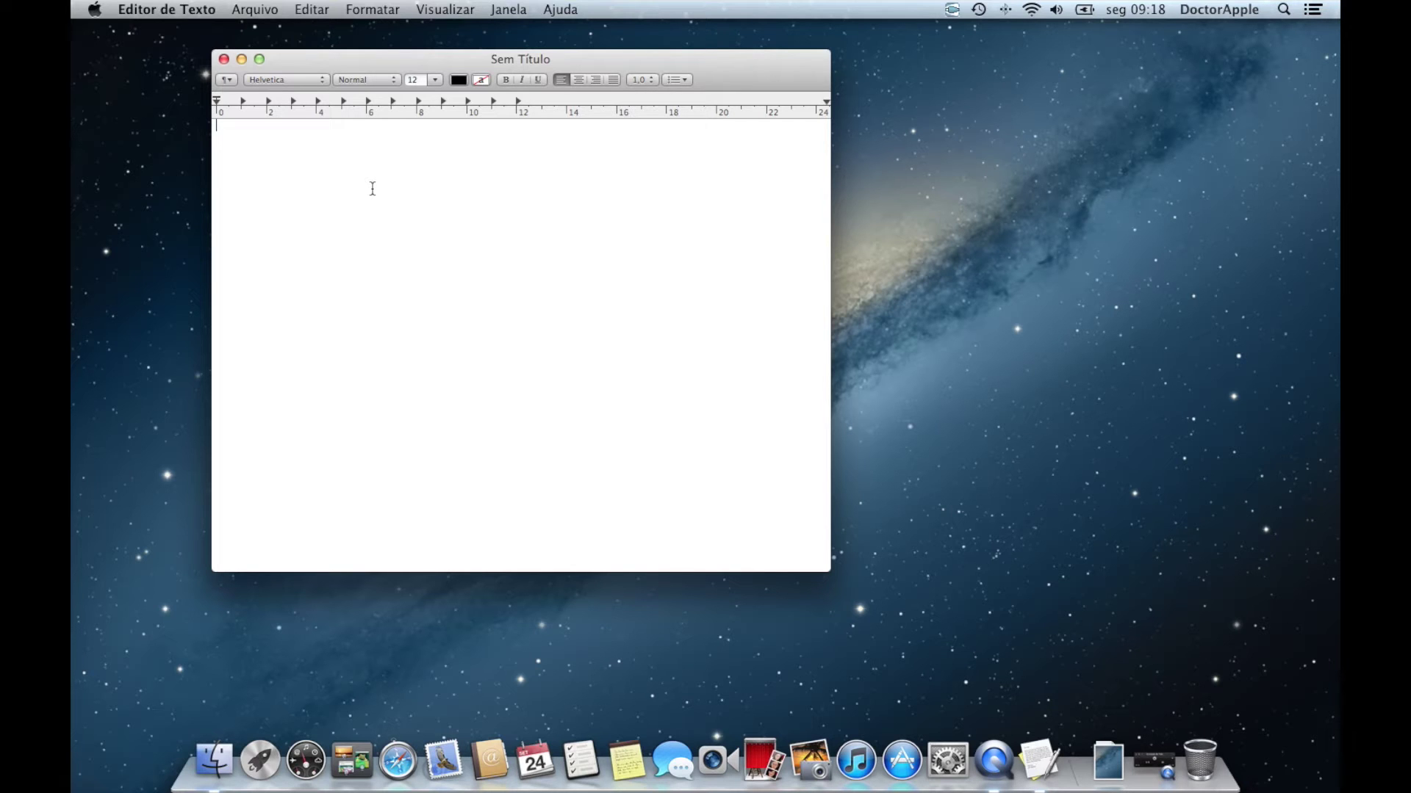
Write the title "Modelo de como Salvar no Mac" and format it as Negrito, centred, at size 24.
text(Modelo de como Salvar no Mac)
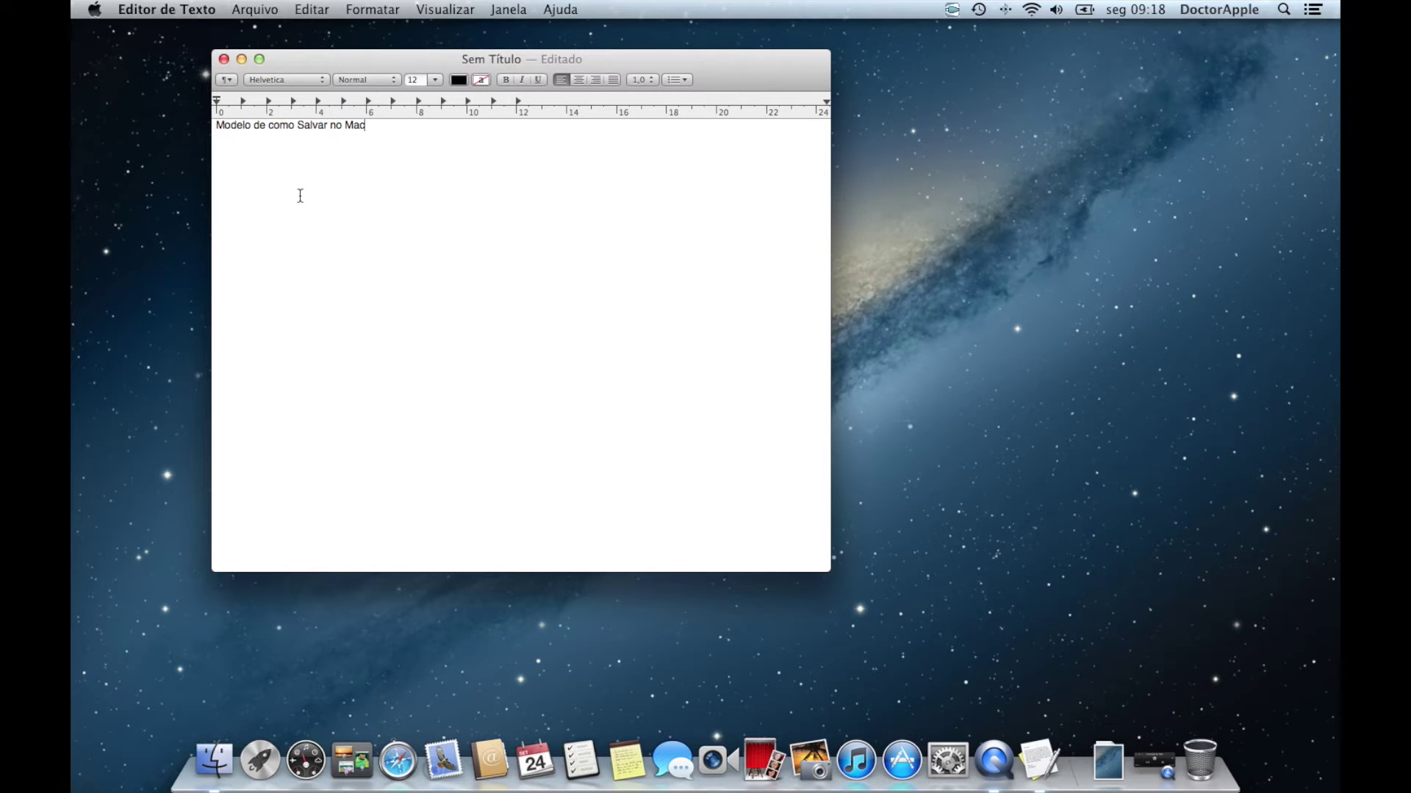
drag(371, 128, 216, 126)
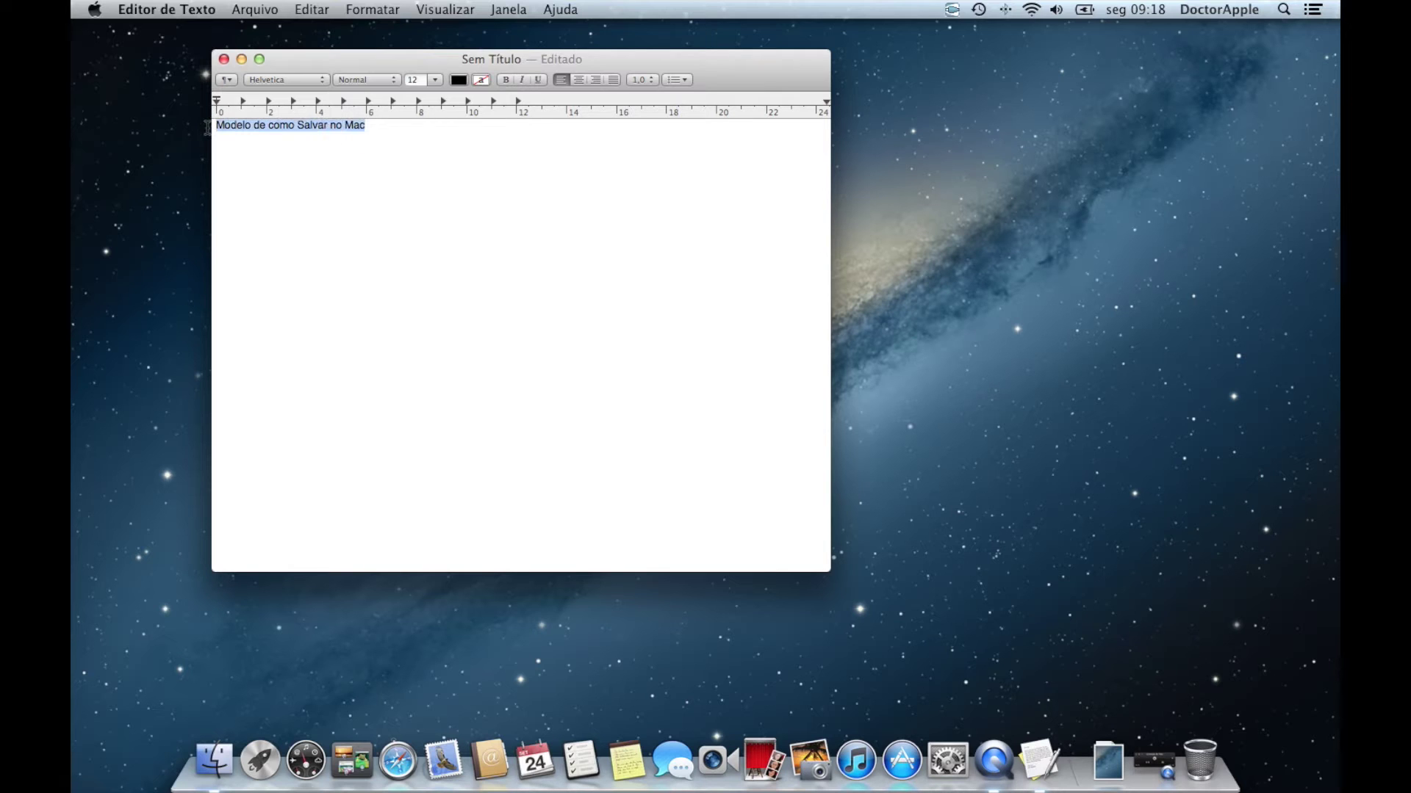
click(363, 79)
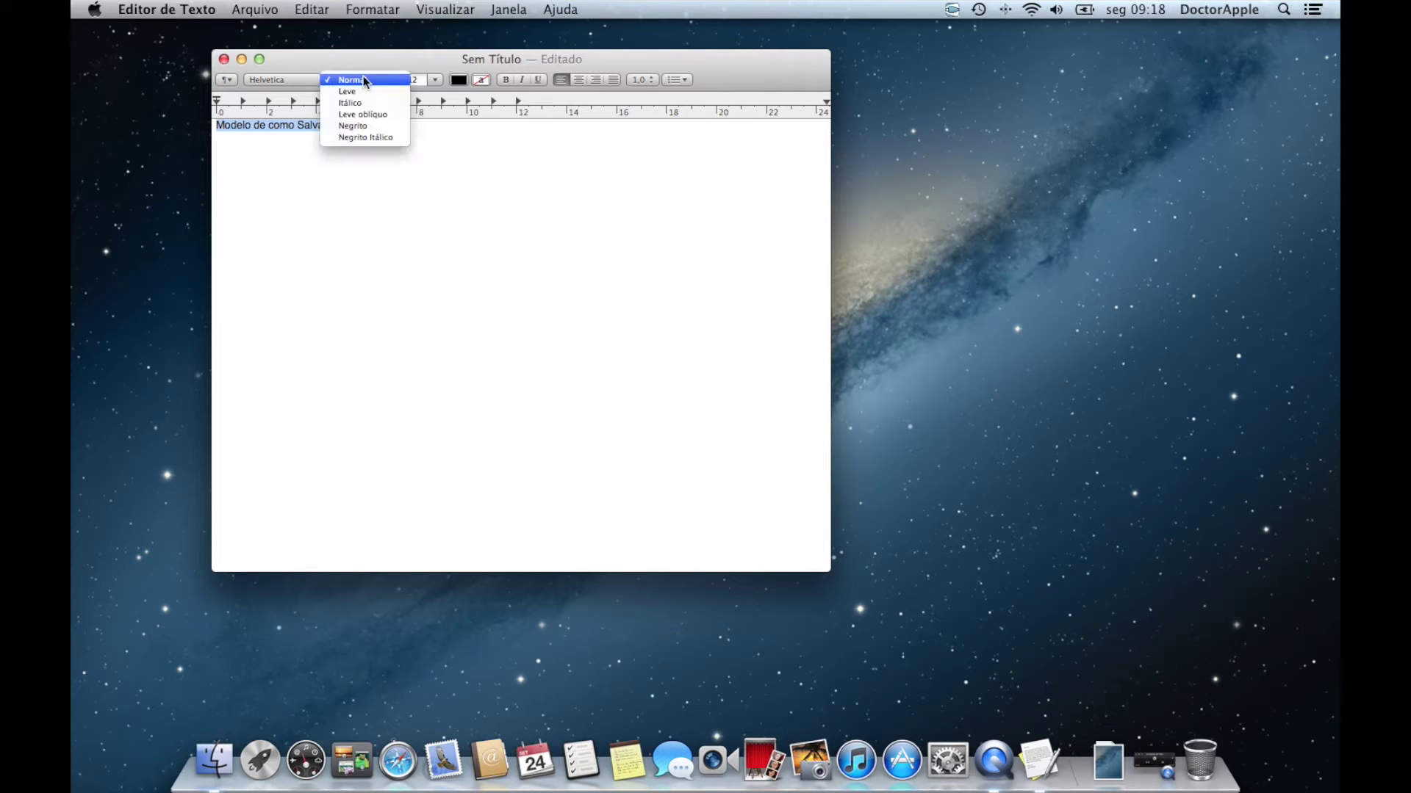
click(363, 125)
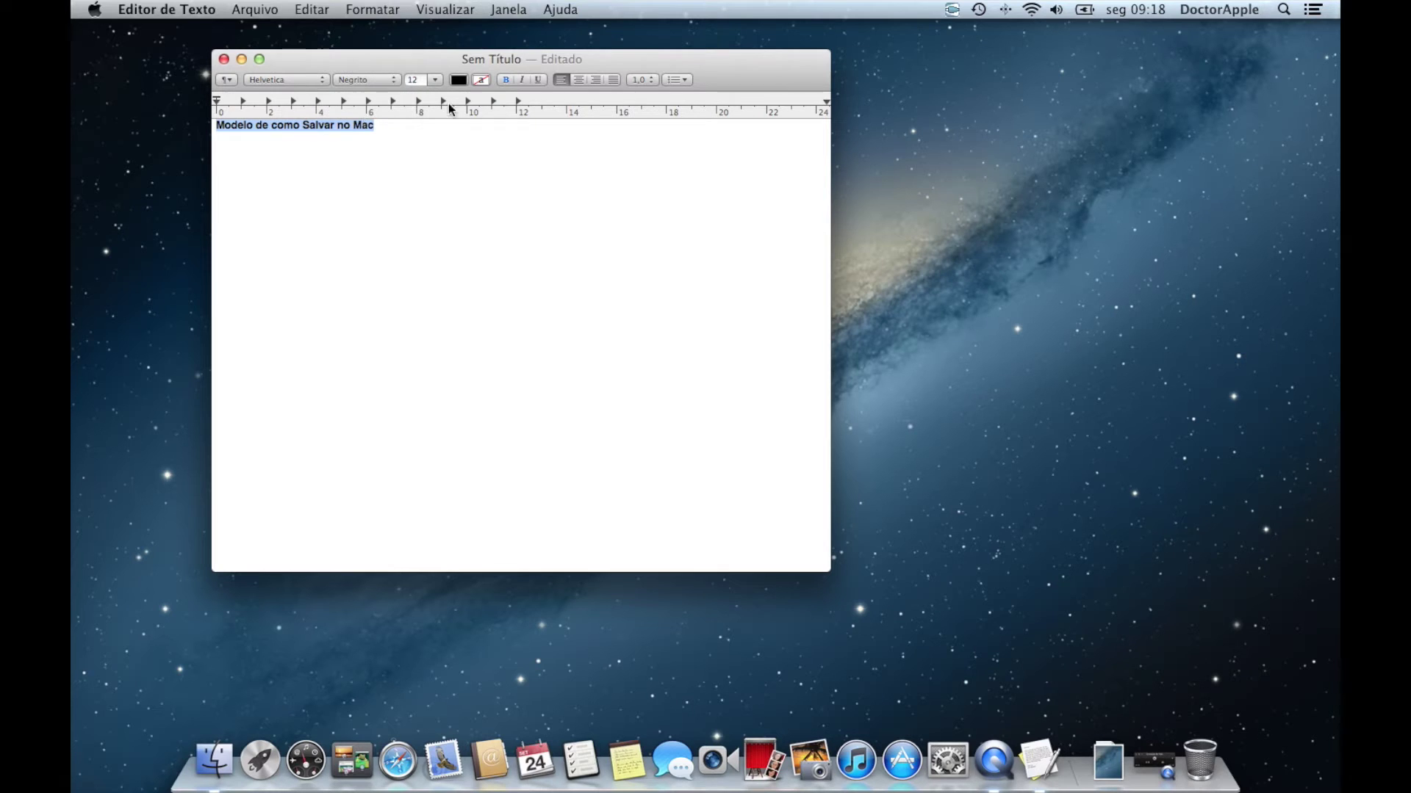
click(579, 79)
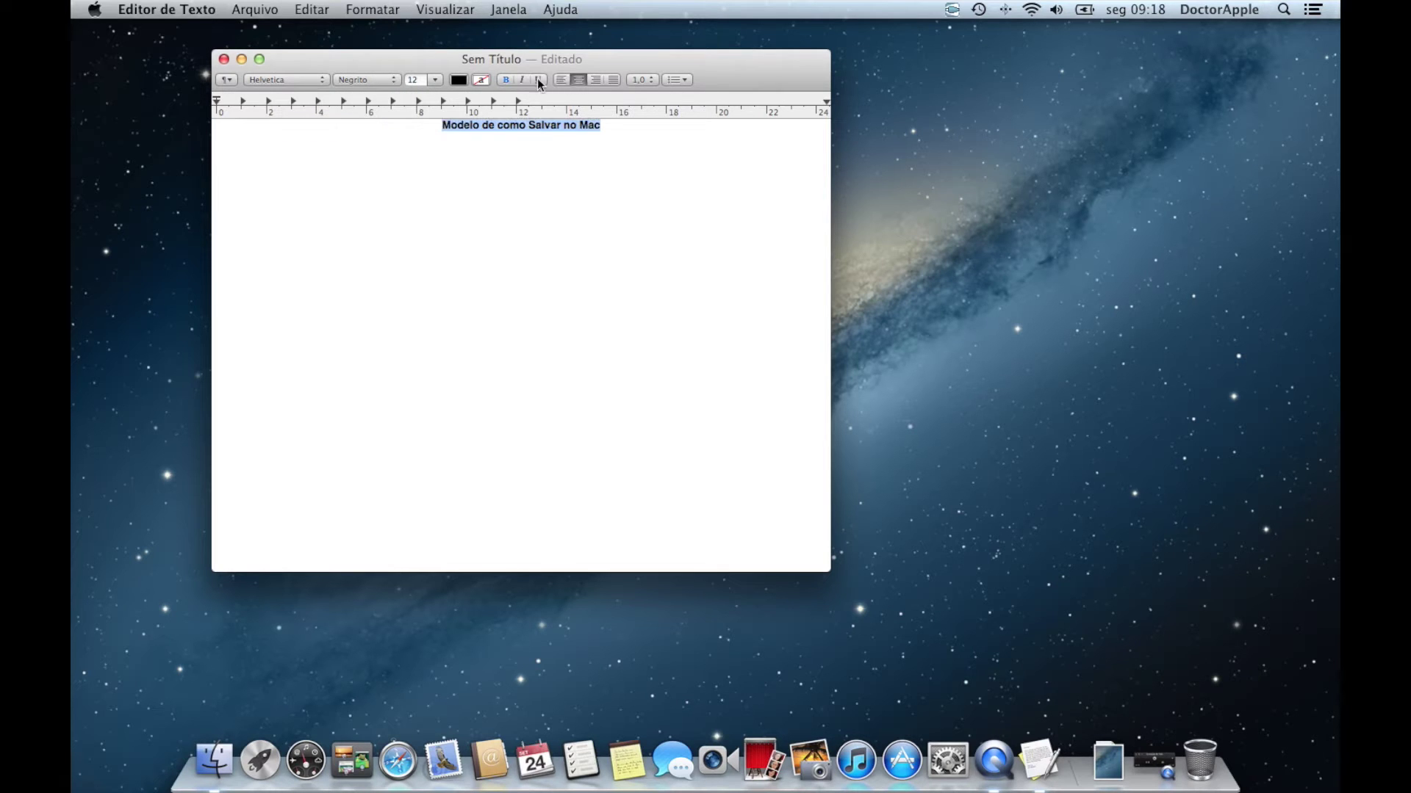
click(434, 80)
click(427, 194)
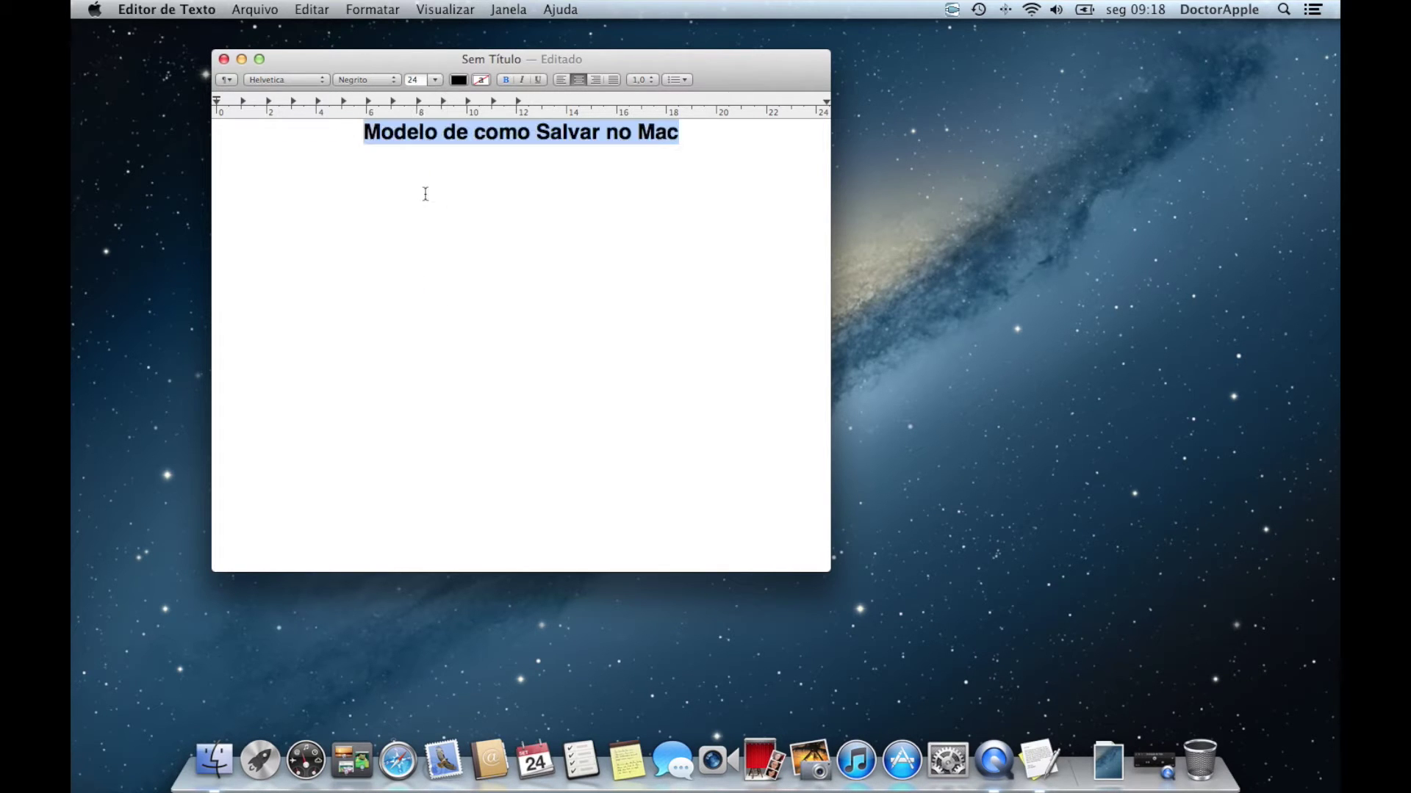
click(488, 198)
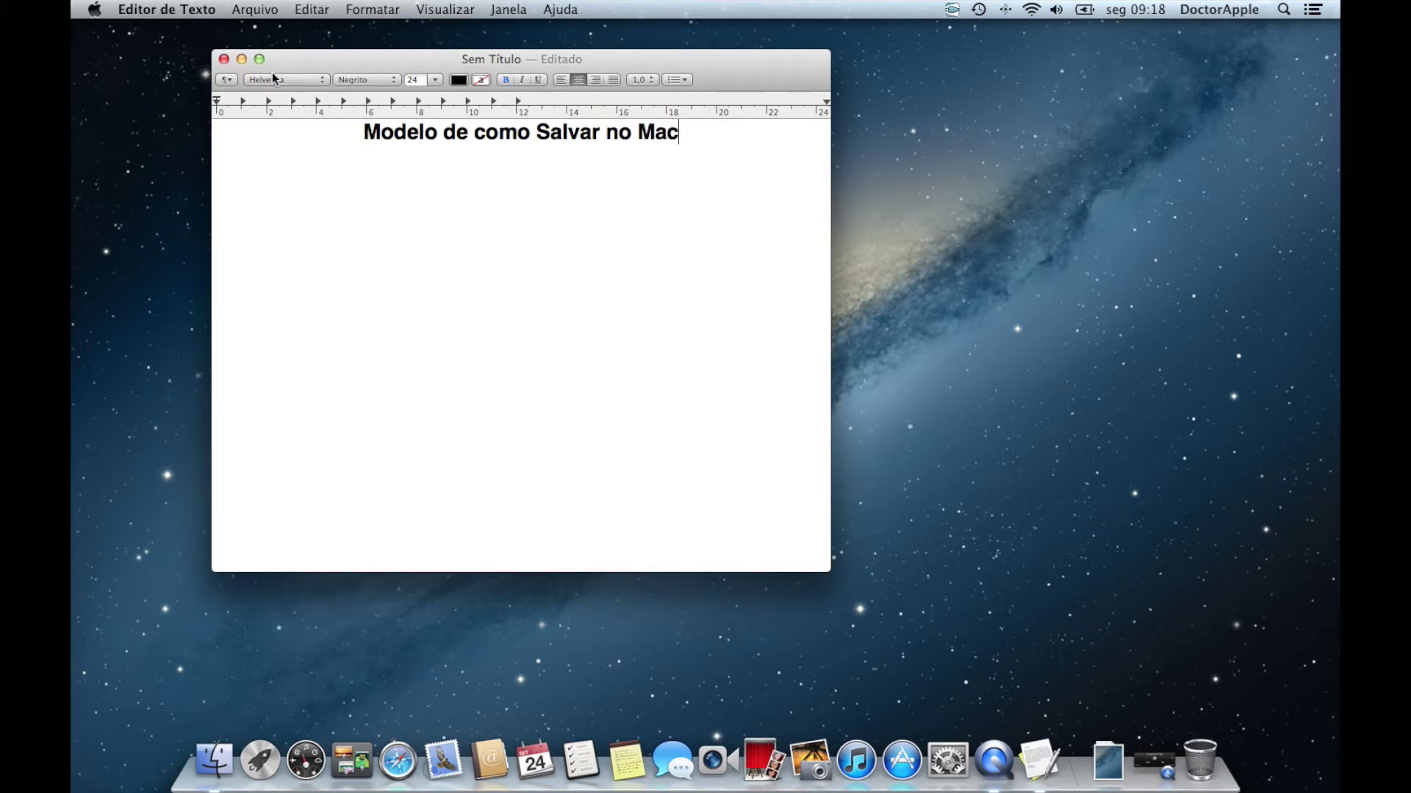
click(247, 13)
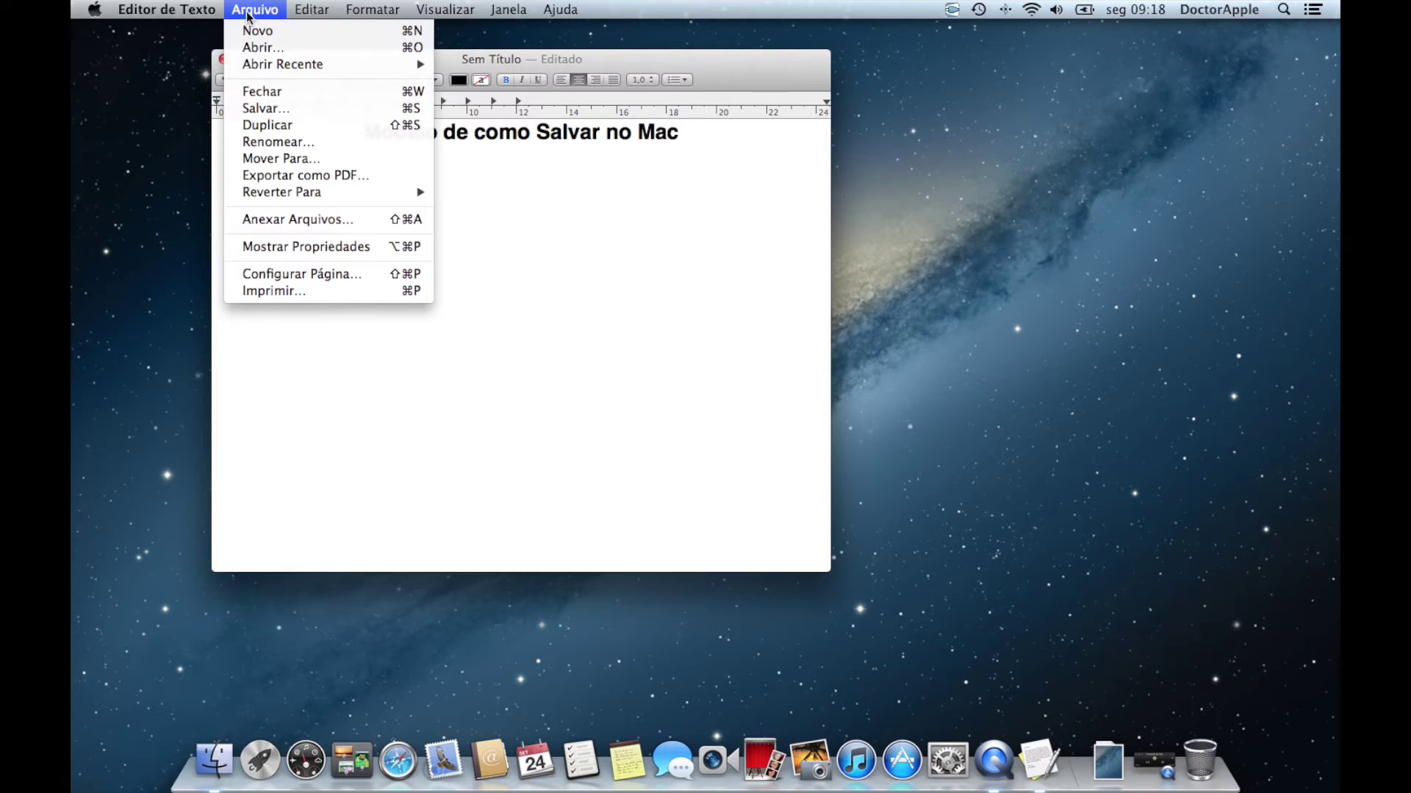
click(335, 141)
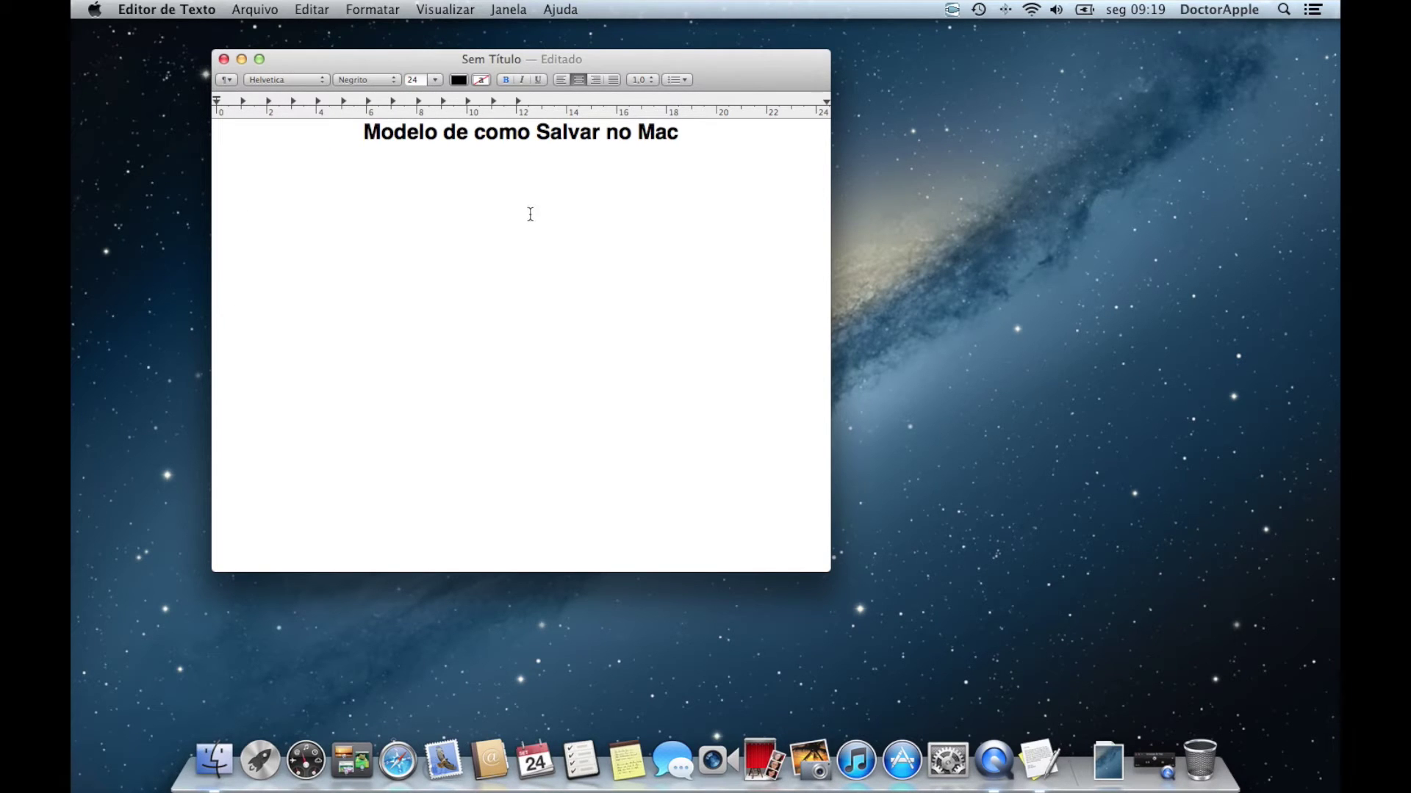
Close the untitled document, saving it as "Teste" in the Mesa folder as an RTF text document.
click(223, 59)
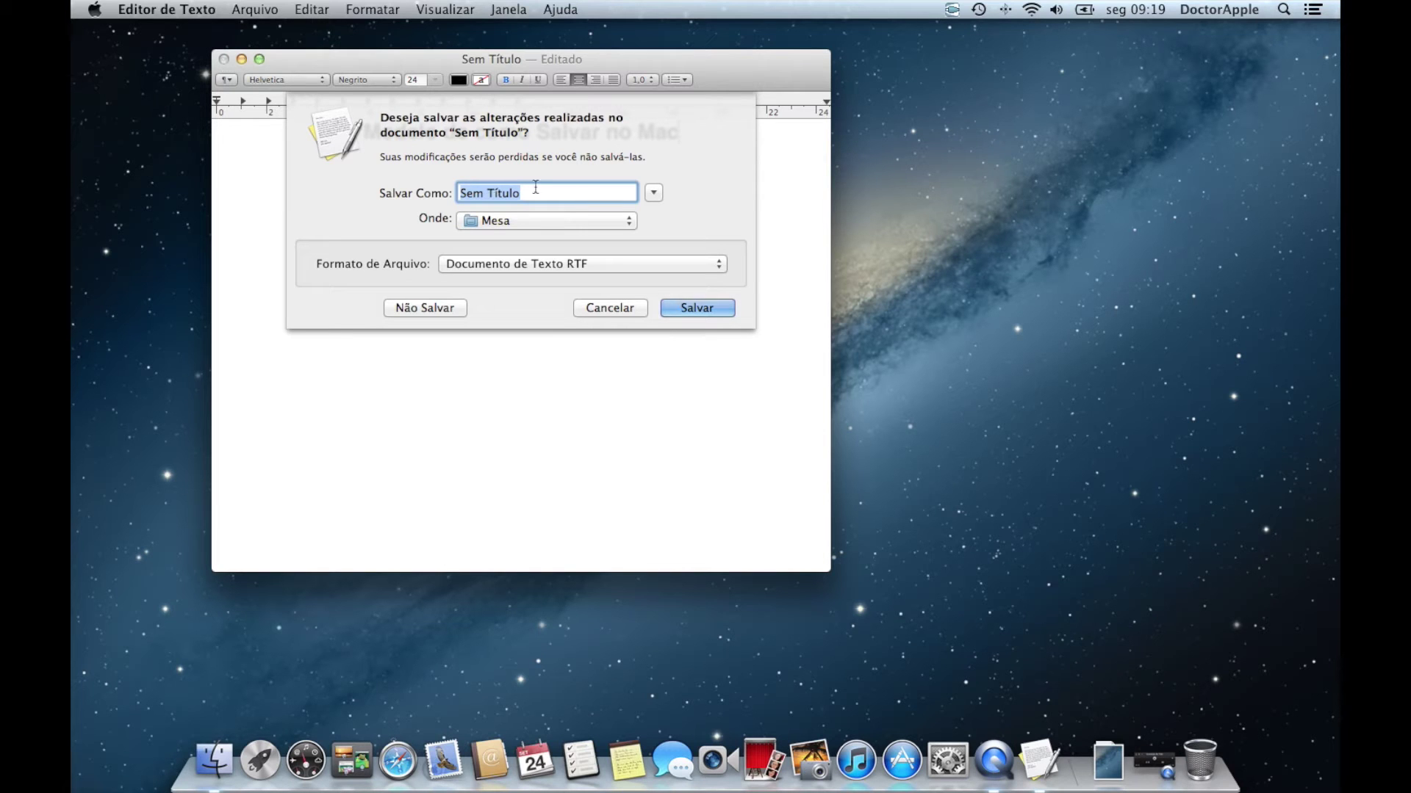
click(653, 194)
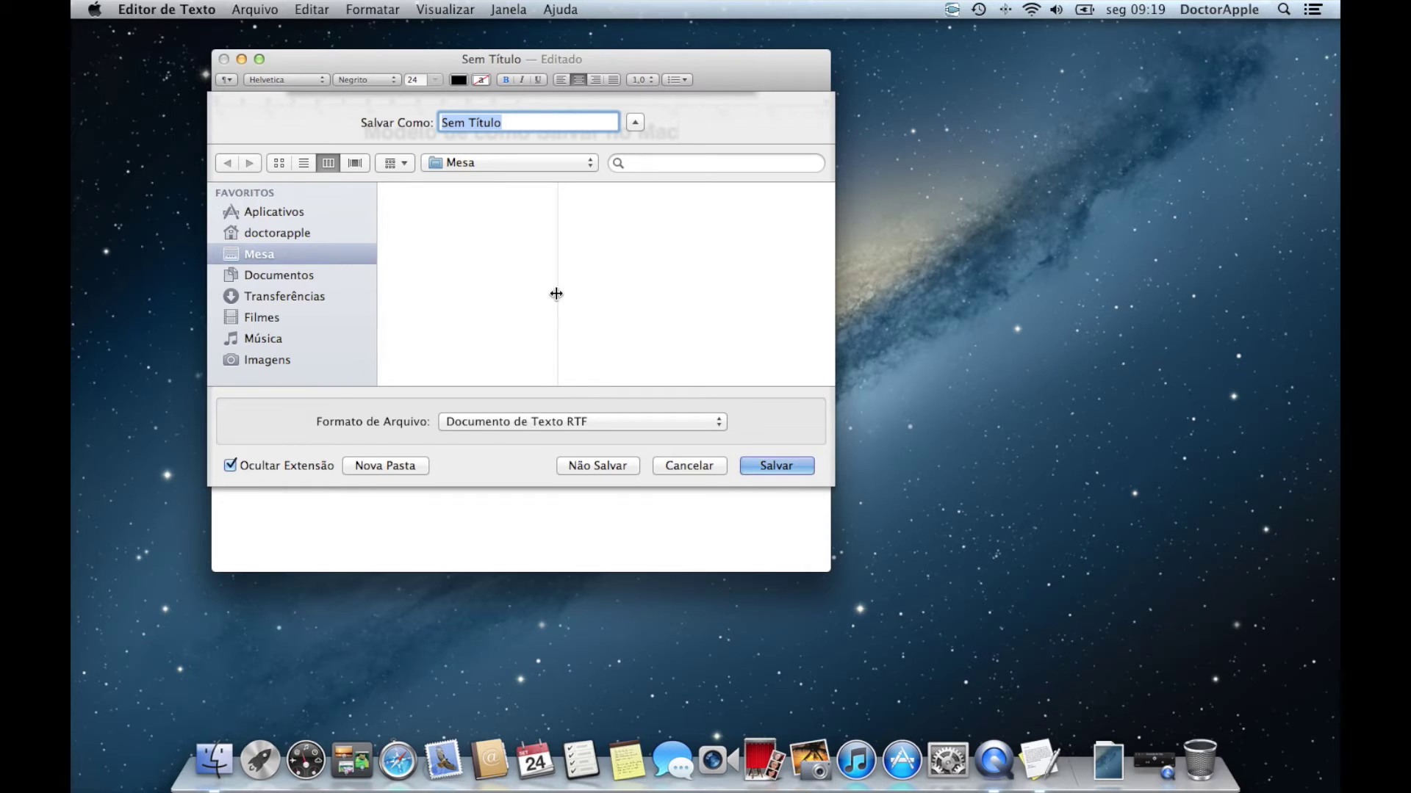
click(262, 273)
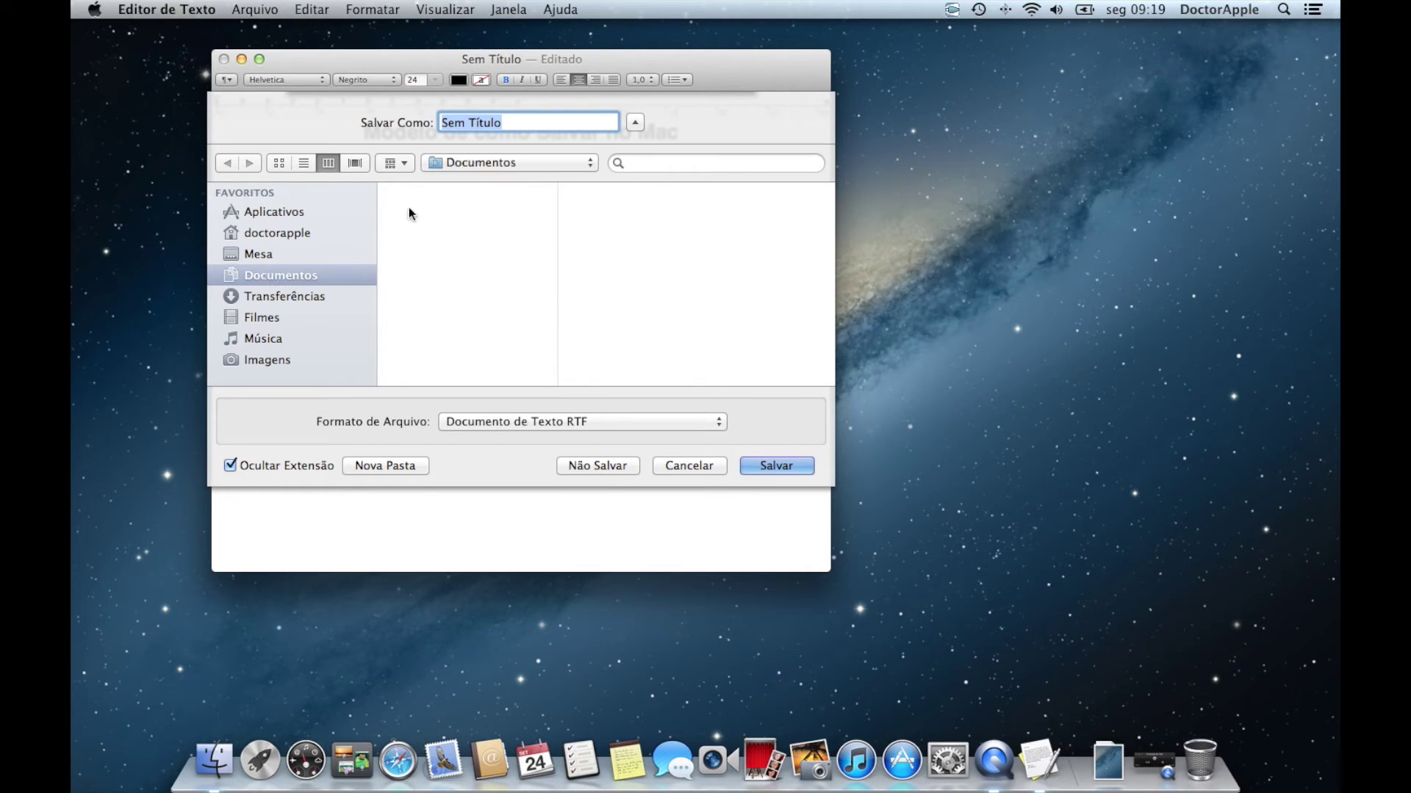
click(277, 299)
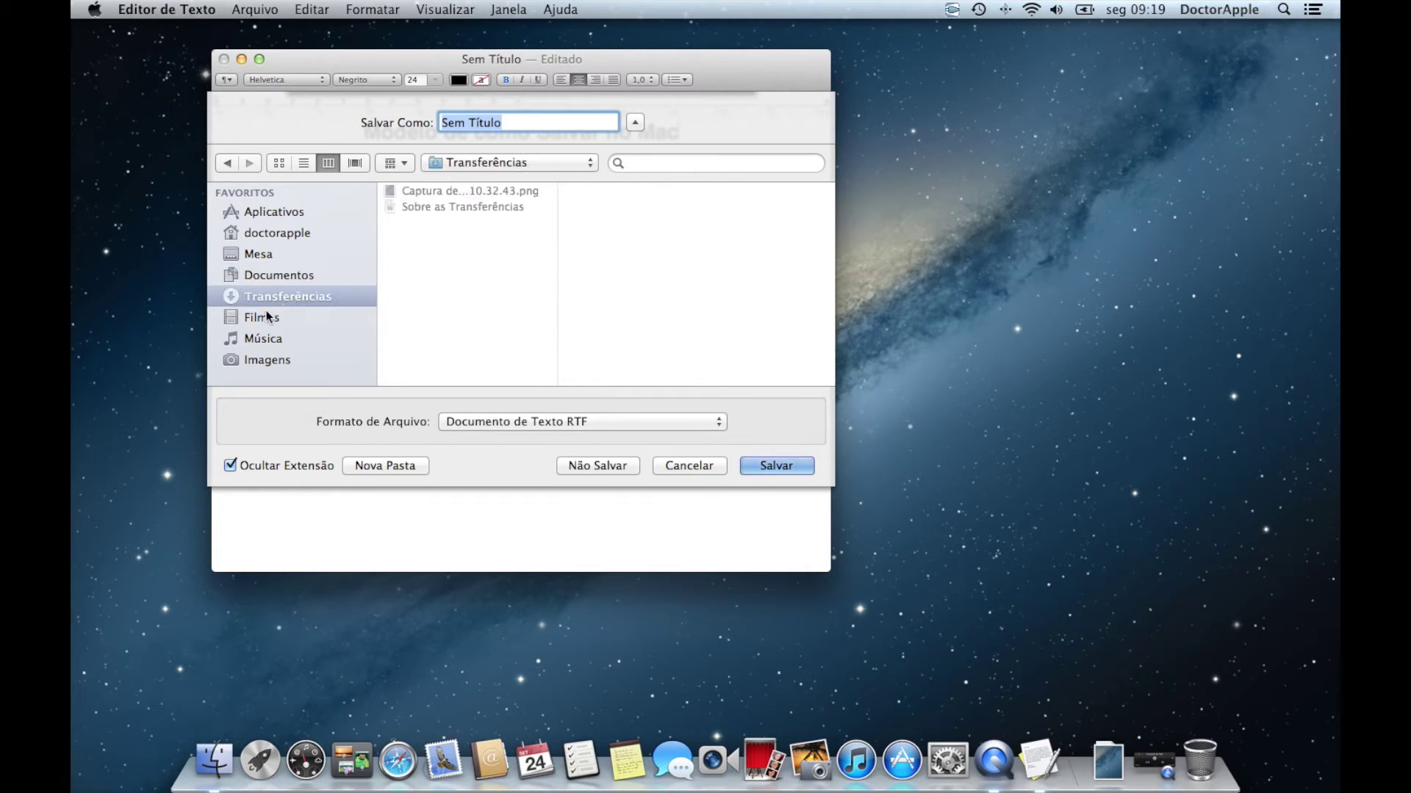
click(263, 319)
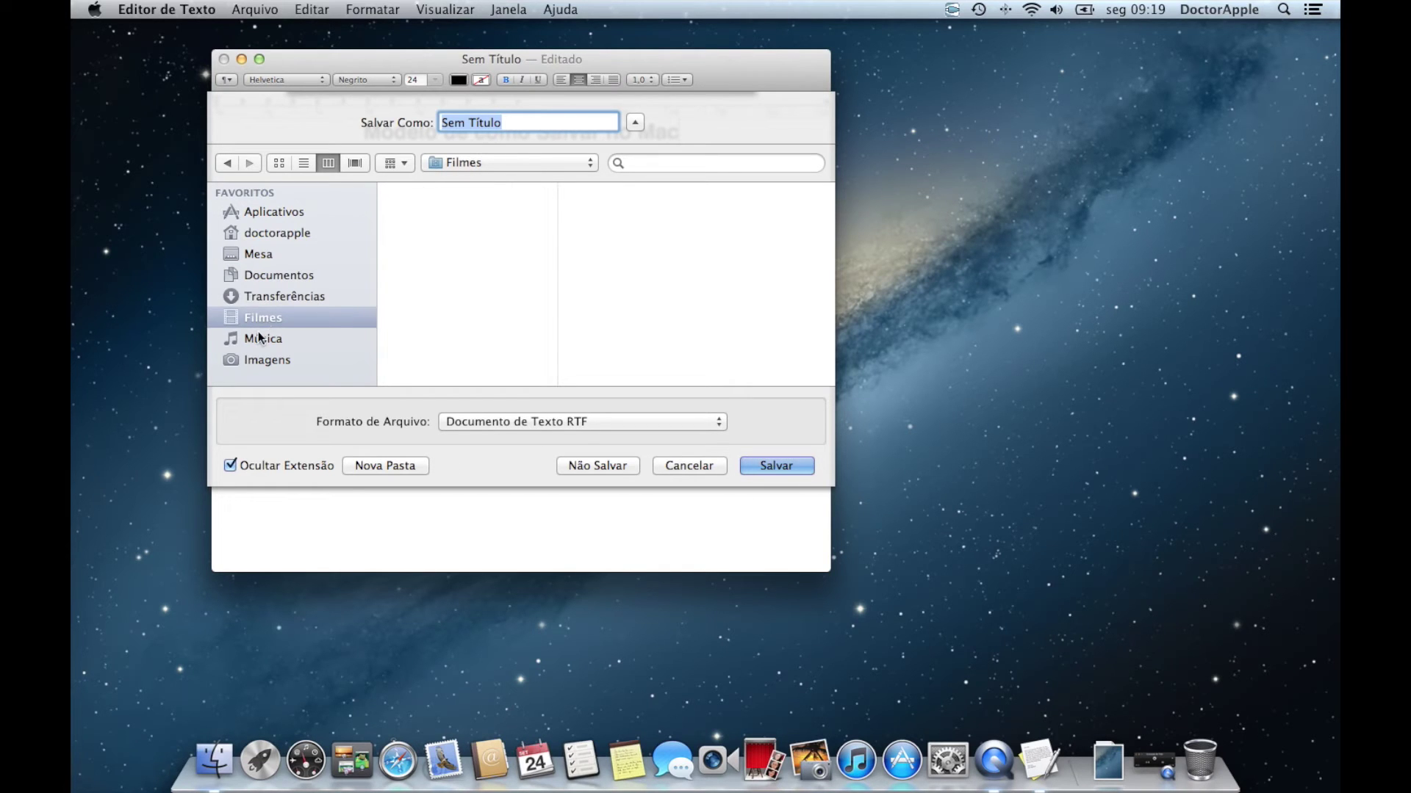
click(257, 340)
click(259, 254)
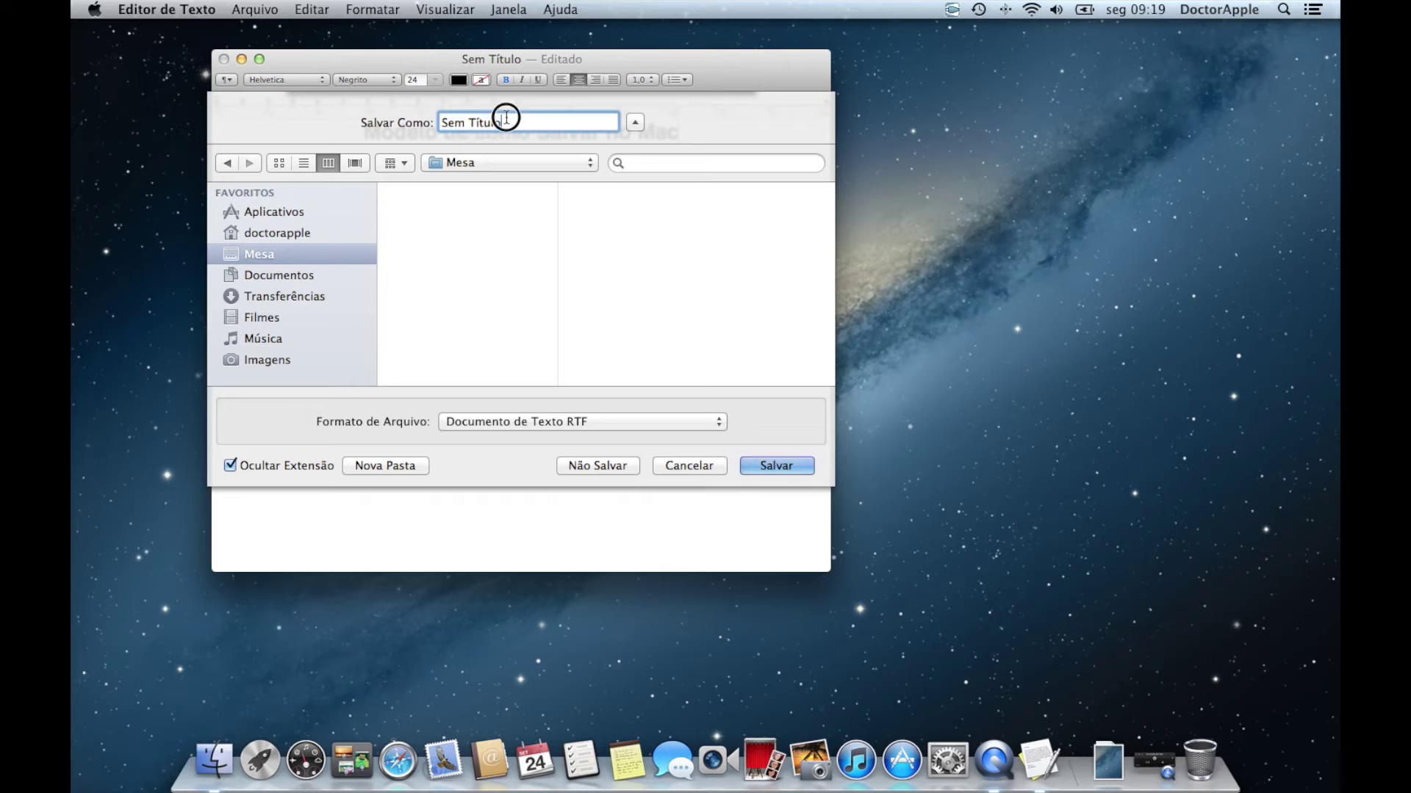
text(Teste)
click(779, 465)
key(super+w)
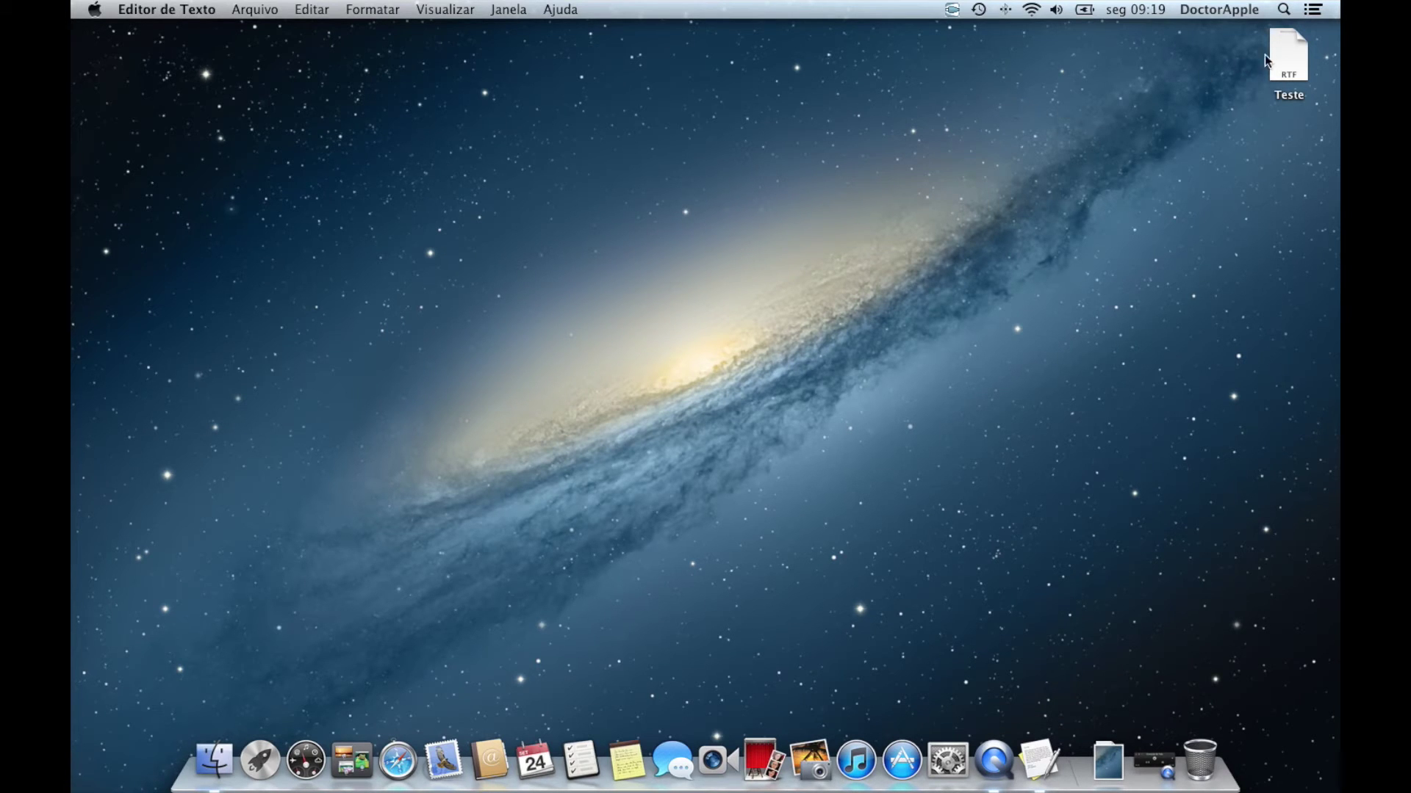
Reopen the Teste document from the desktop and add two line breaks after the title.
double_click(1288, 61)
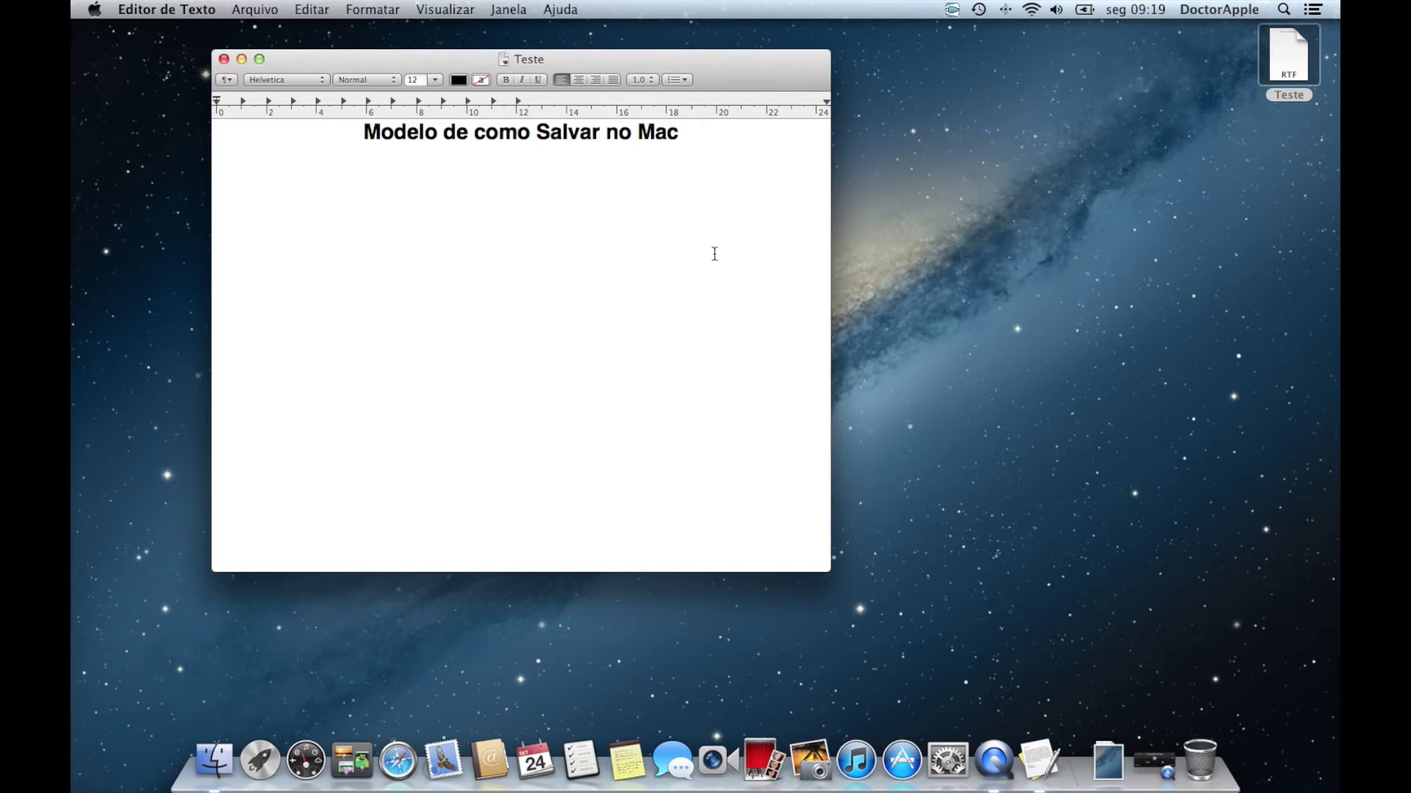
click(714, 144)
key(Return)
key(Return)
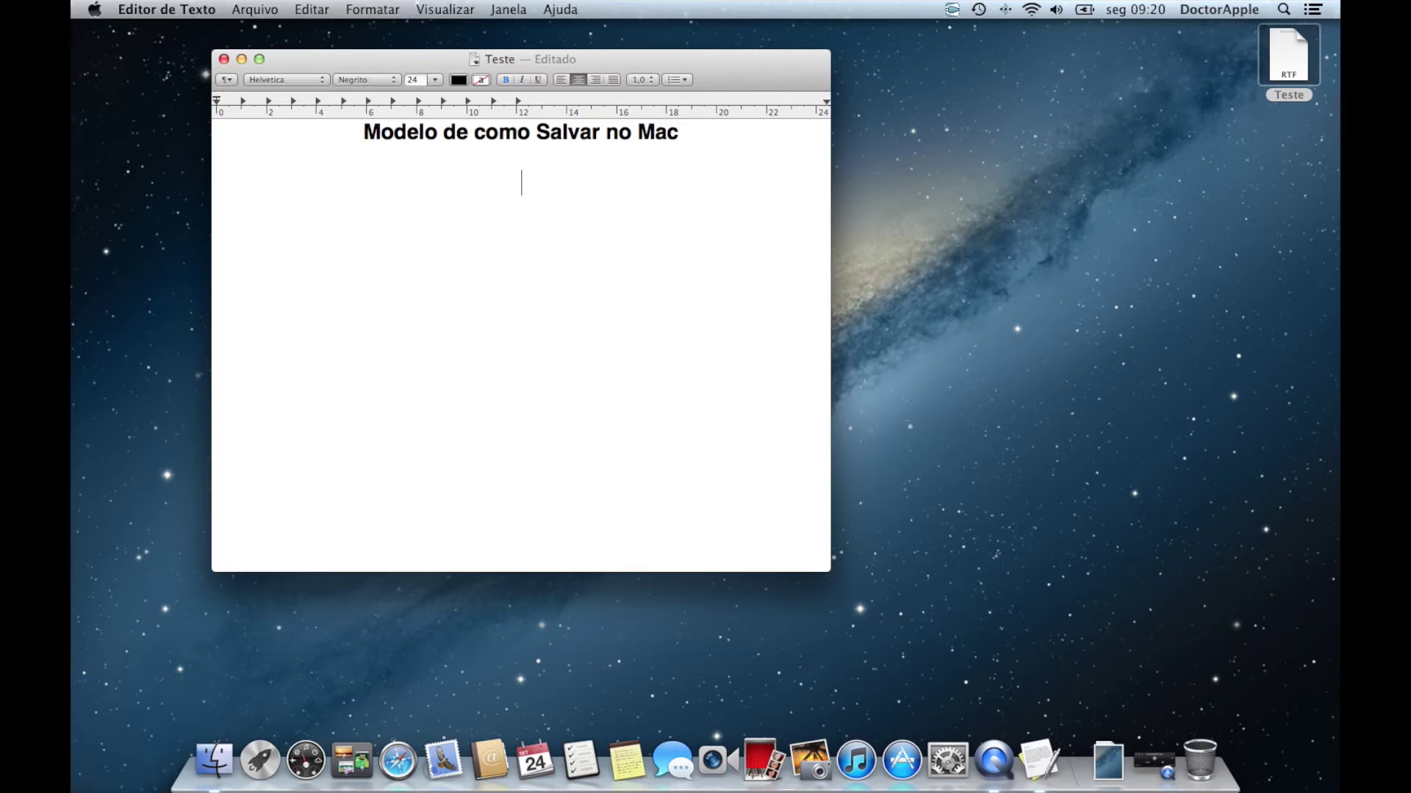
Open the Transferências folder in Finder and select the Captura de Tela image.
click(1109, 756)
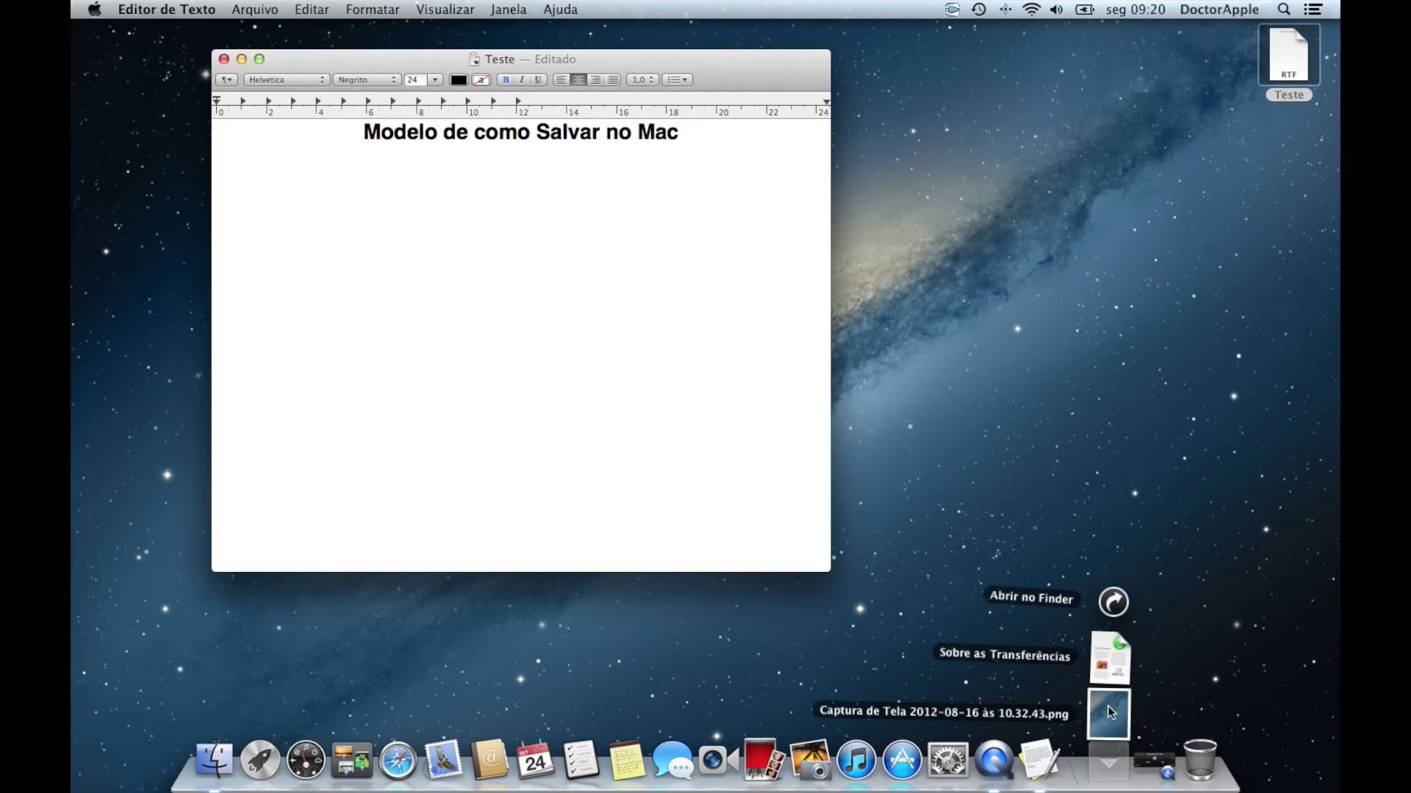
double_click(1105, 757)
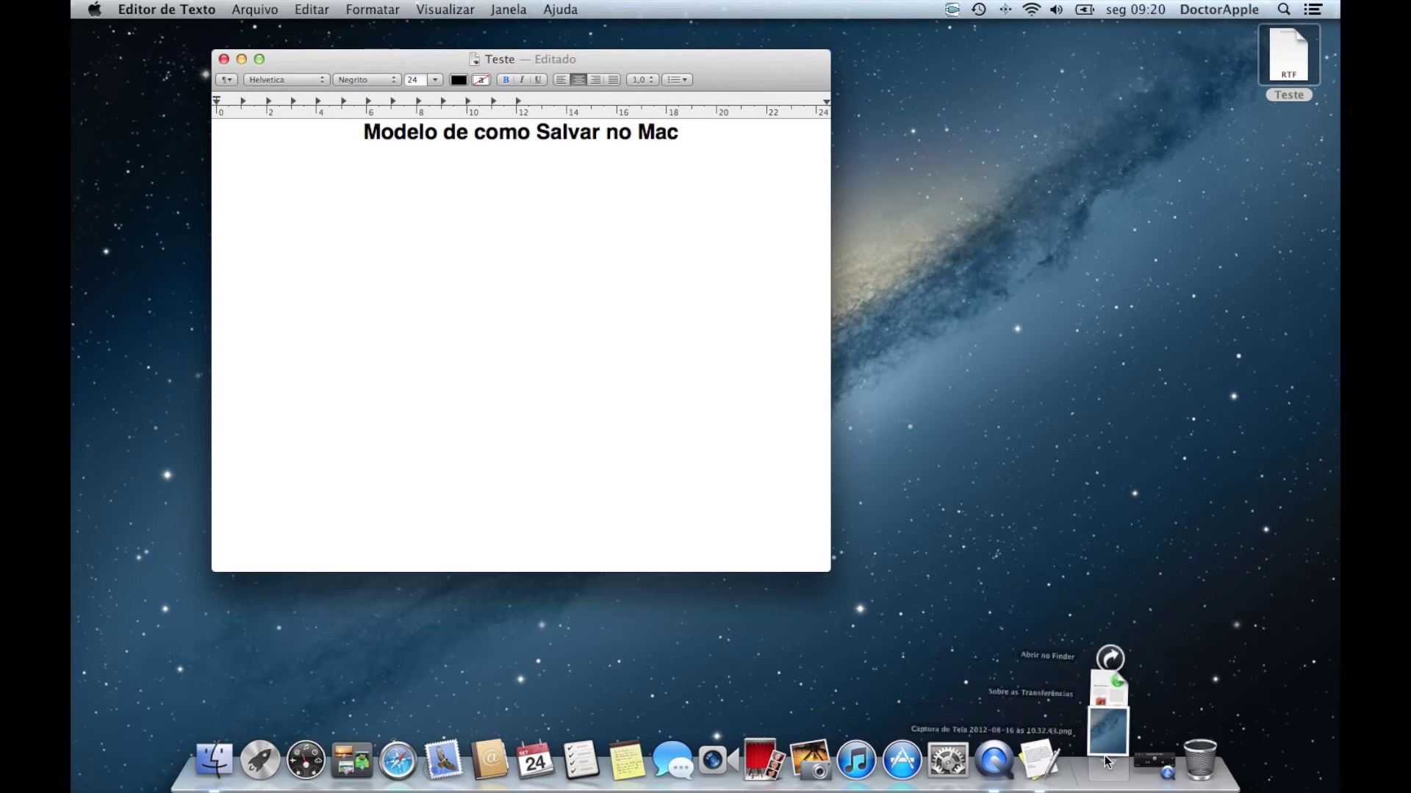
double_click(1105, 757)
click(1123, 601)
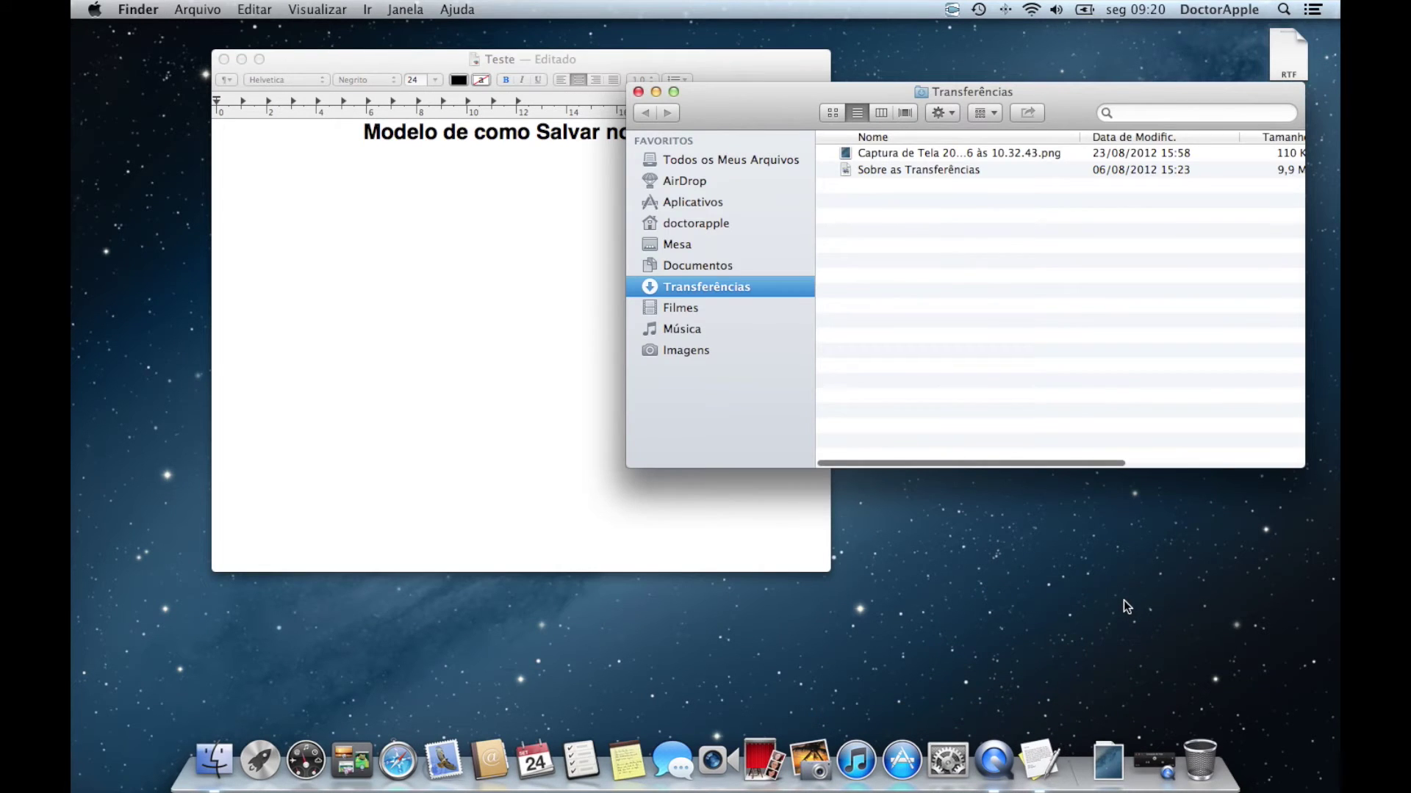
click(914, 155)
Insert "Captura de Tela 2012-08-16 às 10.32.43.png" from the Transferências stack below the title and convert the document to RTFD.
click(1097, 749)
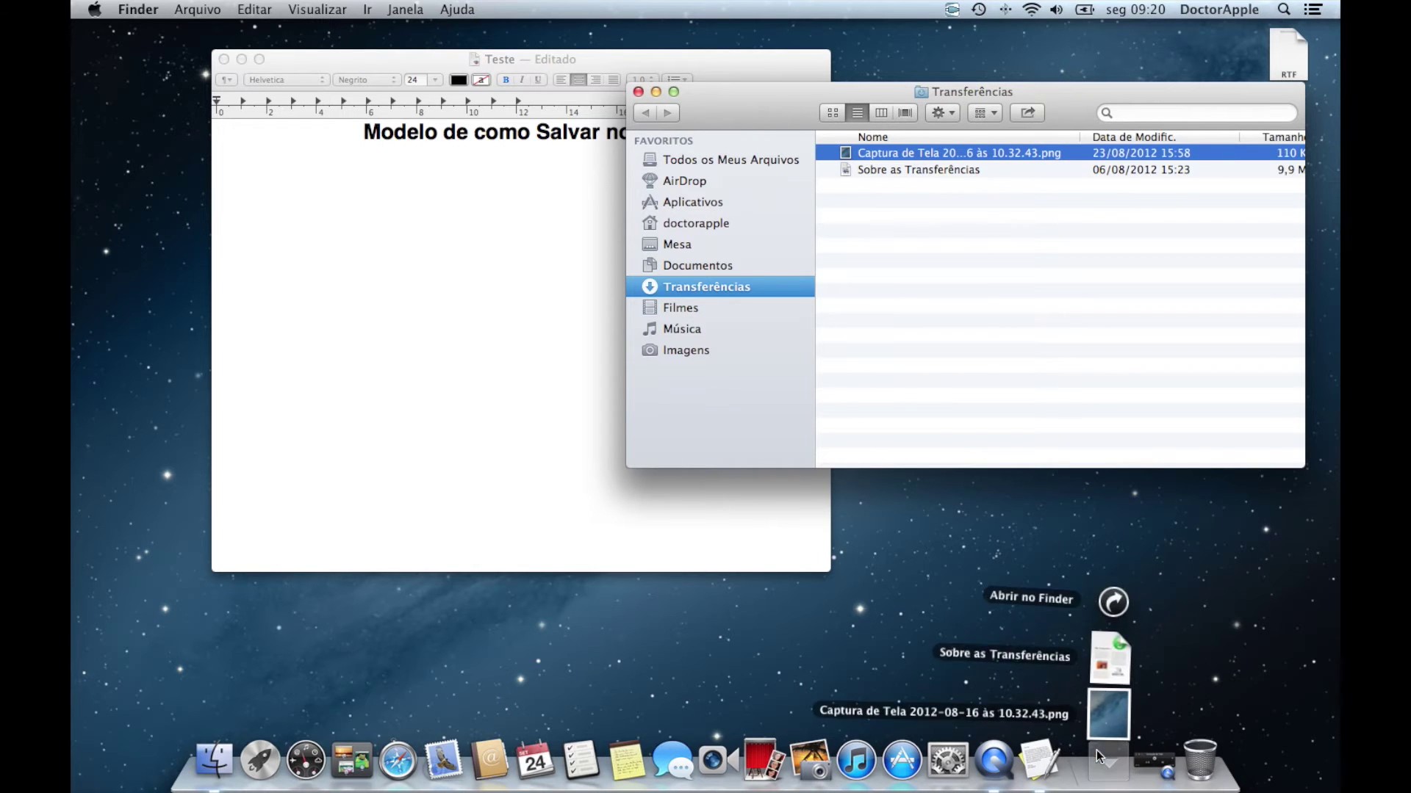
drag(1108, 683, 531, 268)
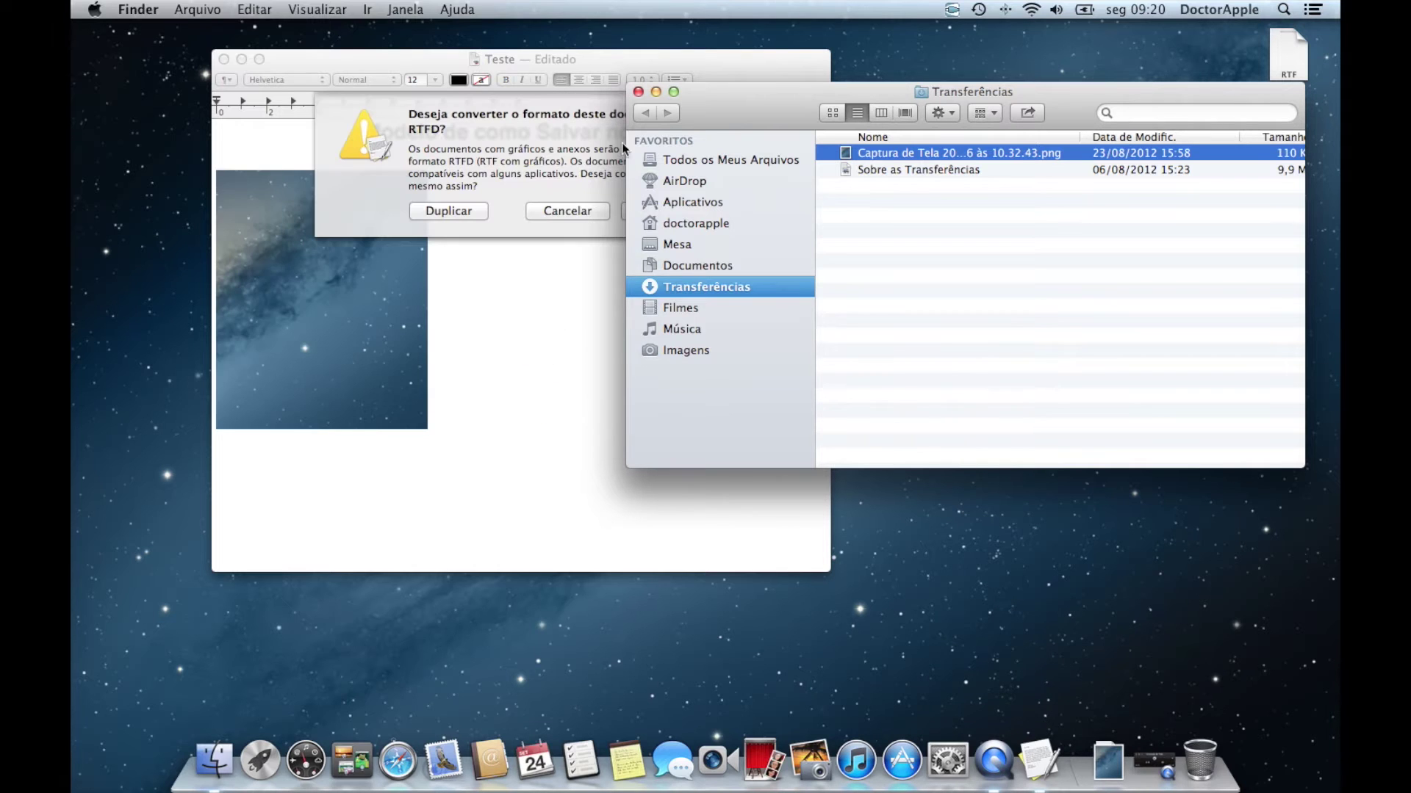
click(639, 92)
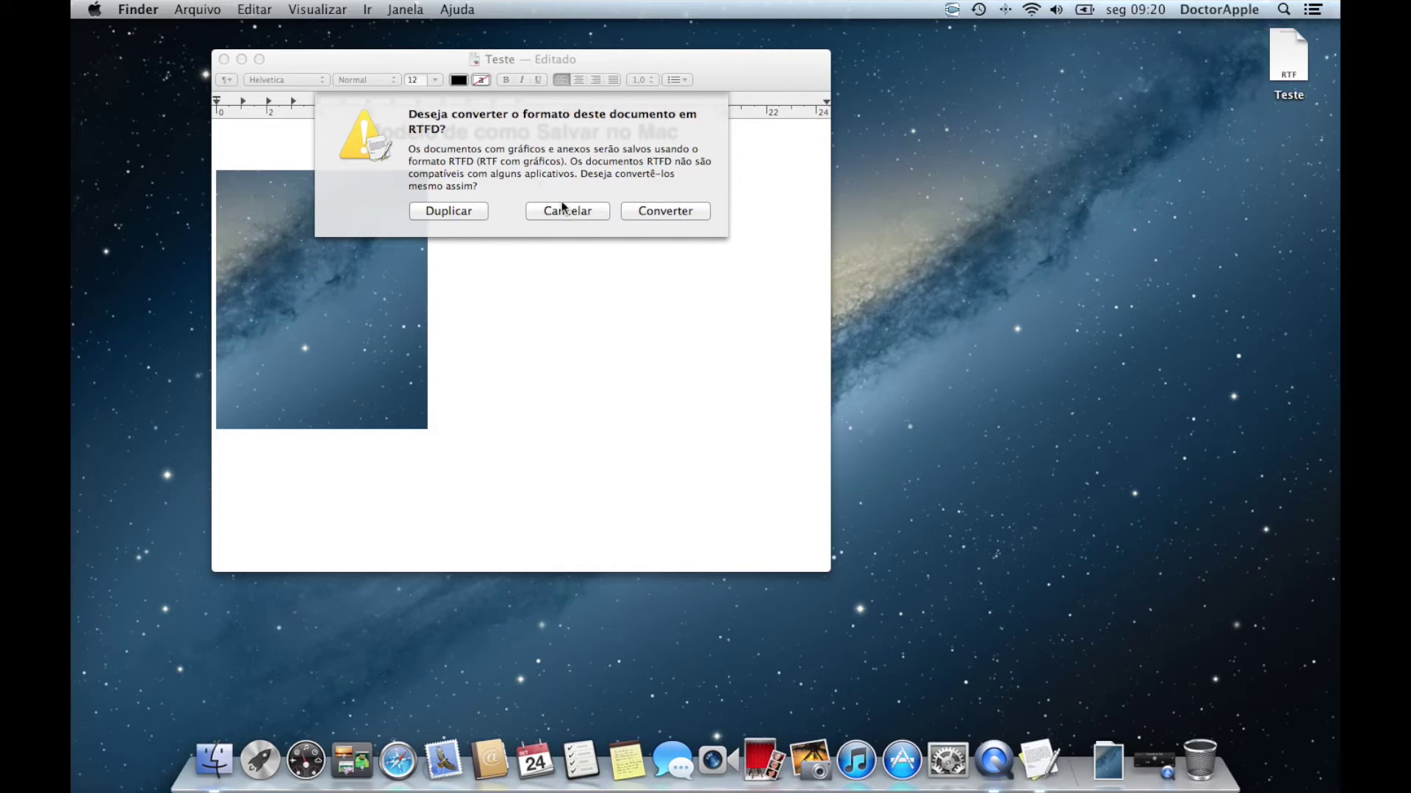
click(664, 211)
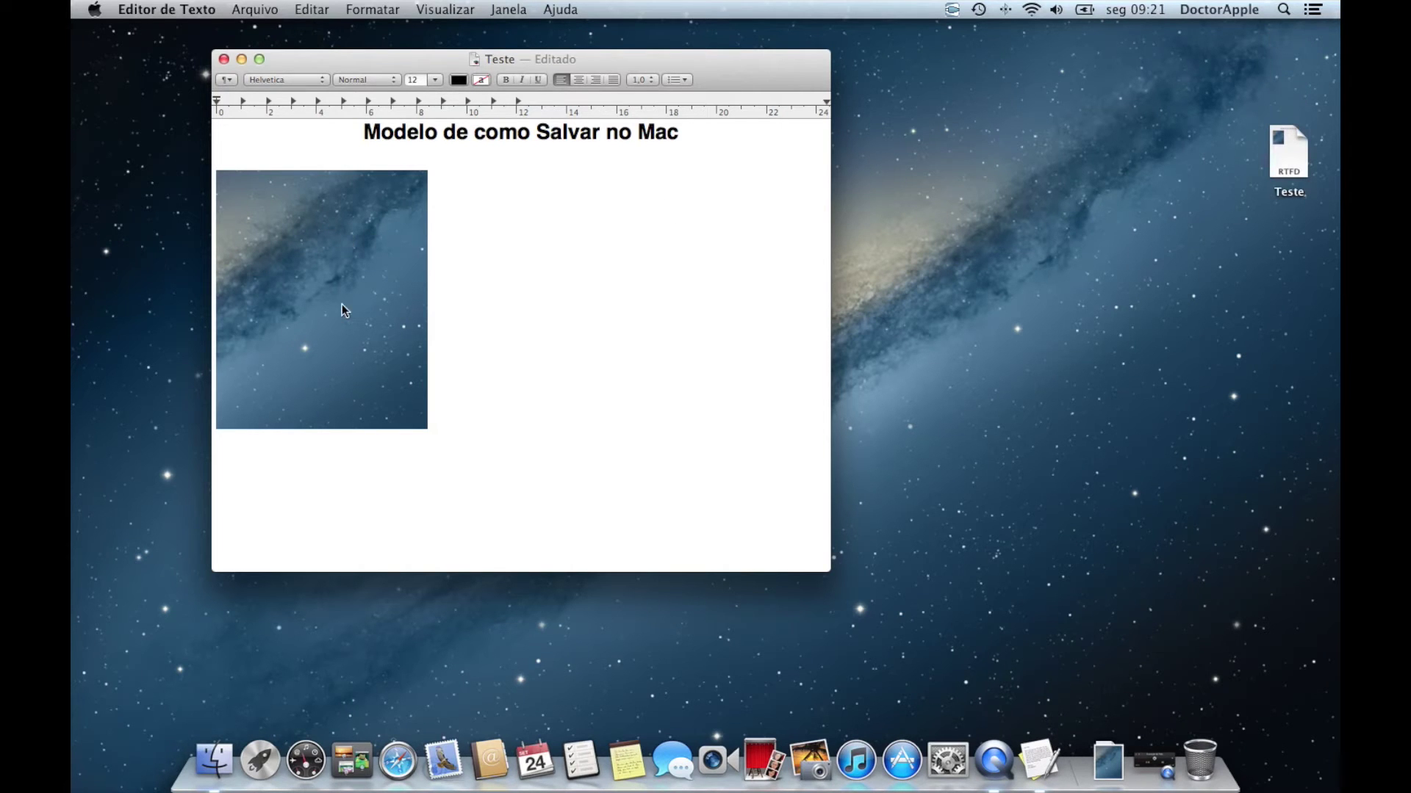
Centre the inserted image under the title and close the Teste document.
click(584, 81)
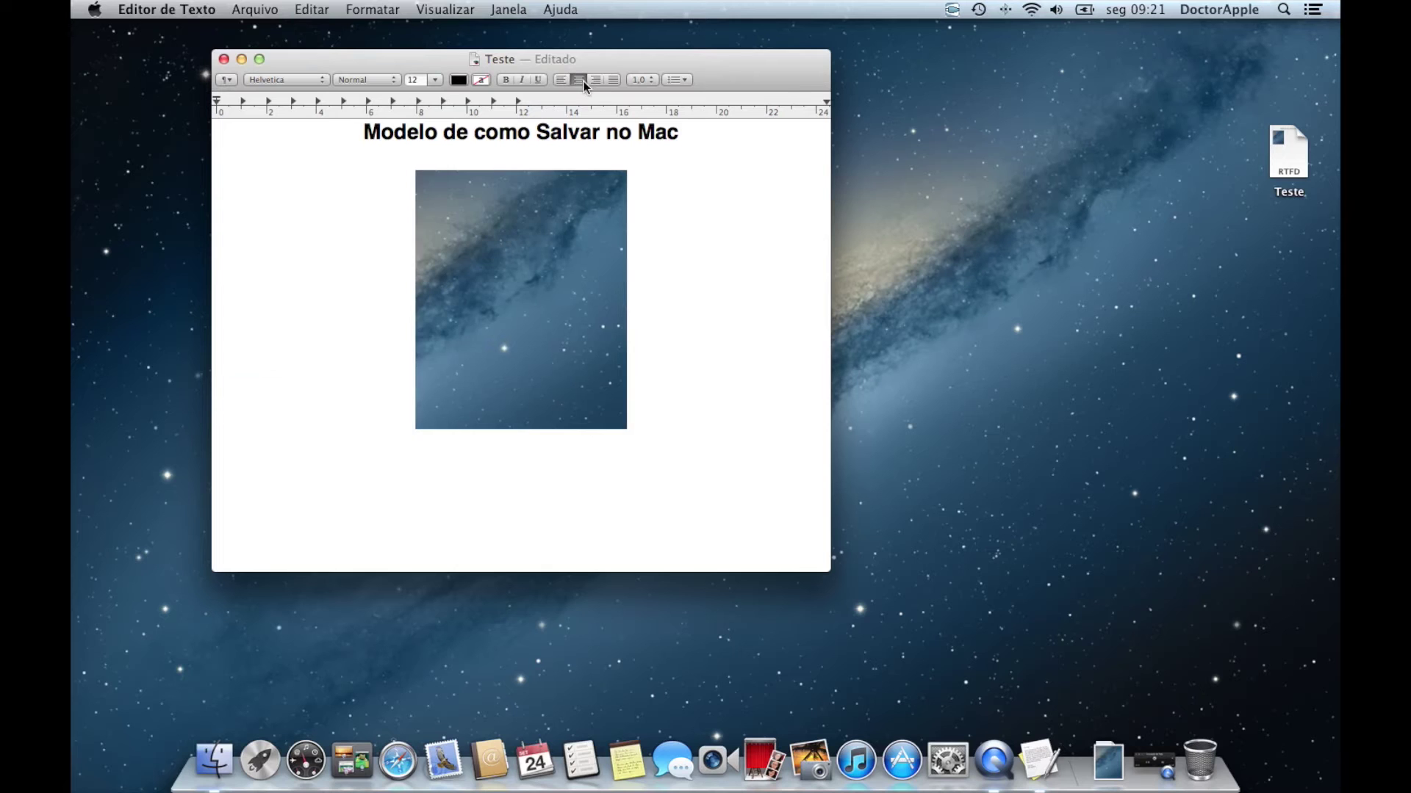
click(704, 293)
click(224, 59)
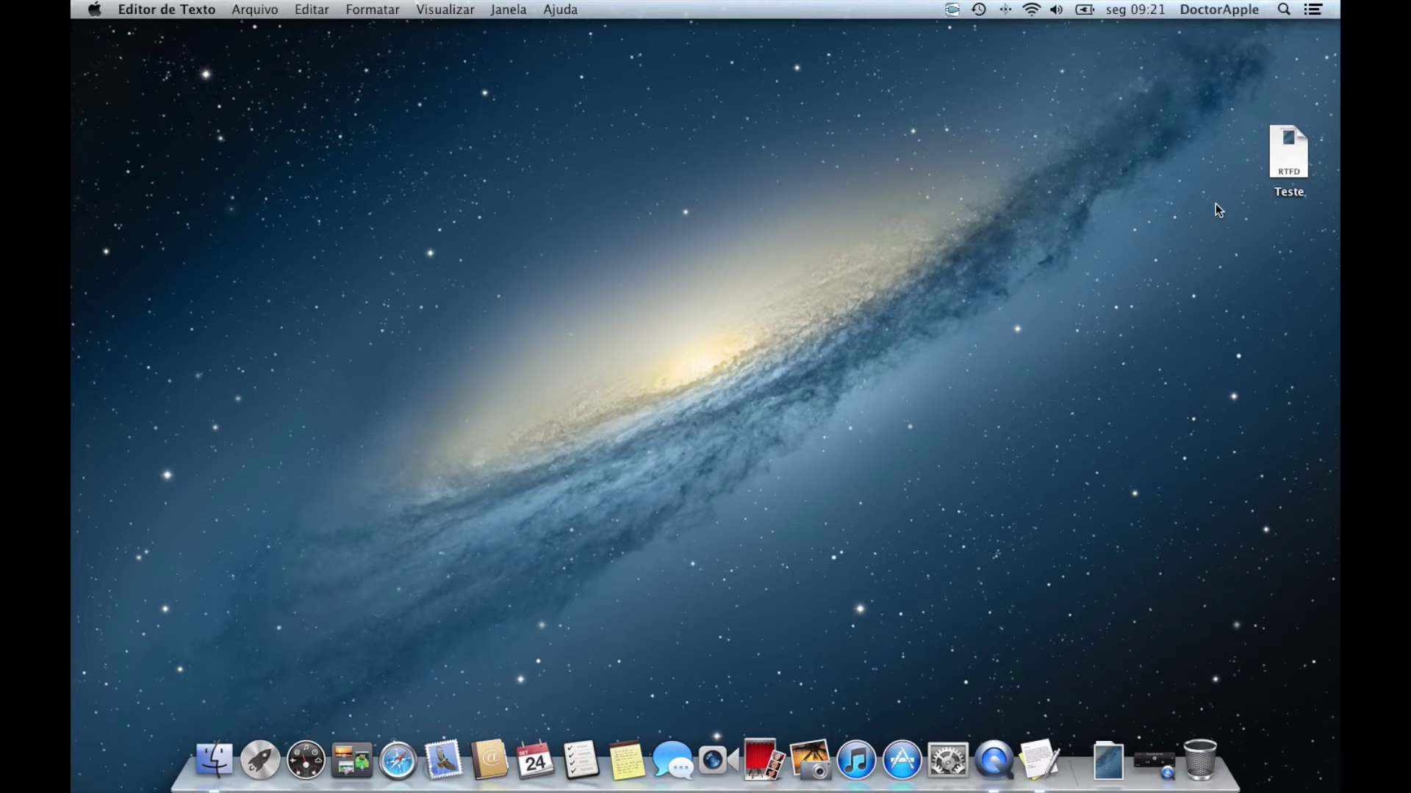
Reopen the Teste document from the desktop and write "Vamos aprender agora como salvar como" on a new line below the image.
double_click(1290, 165)
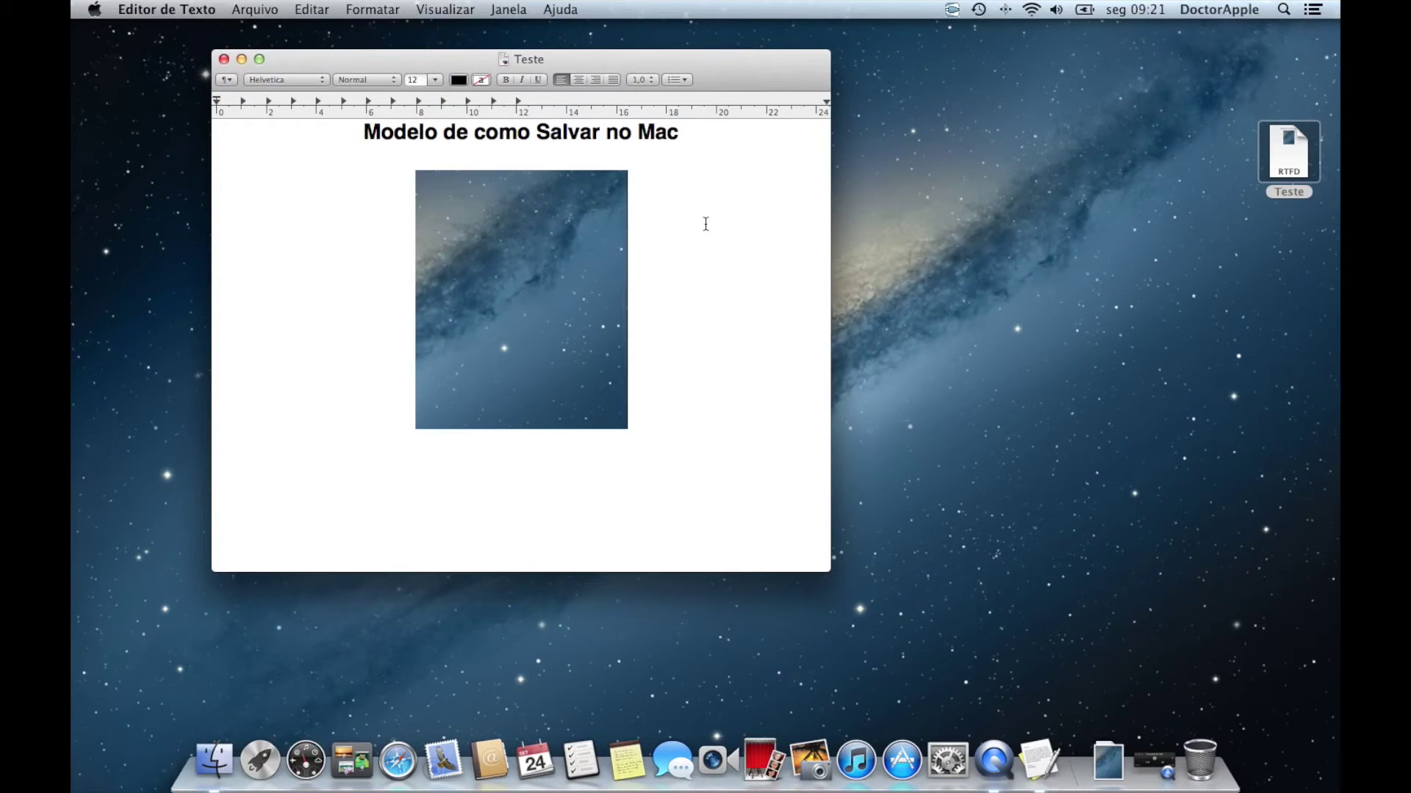
key(Return)
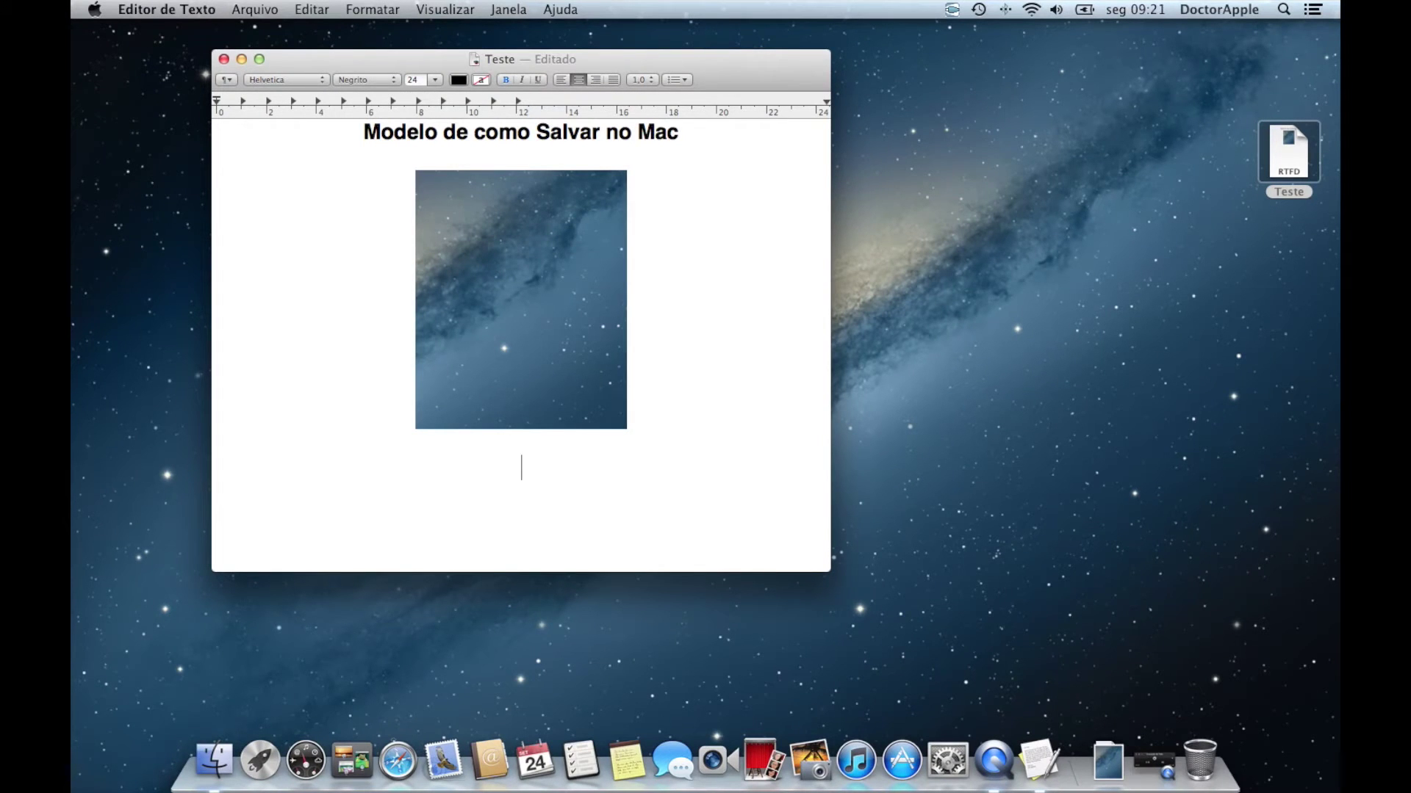
text(Vamos apren)
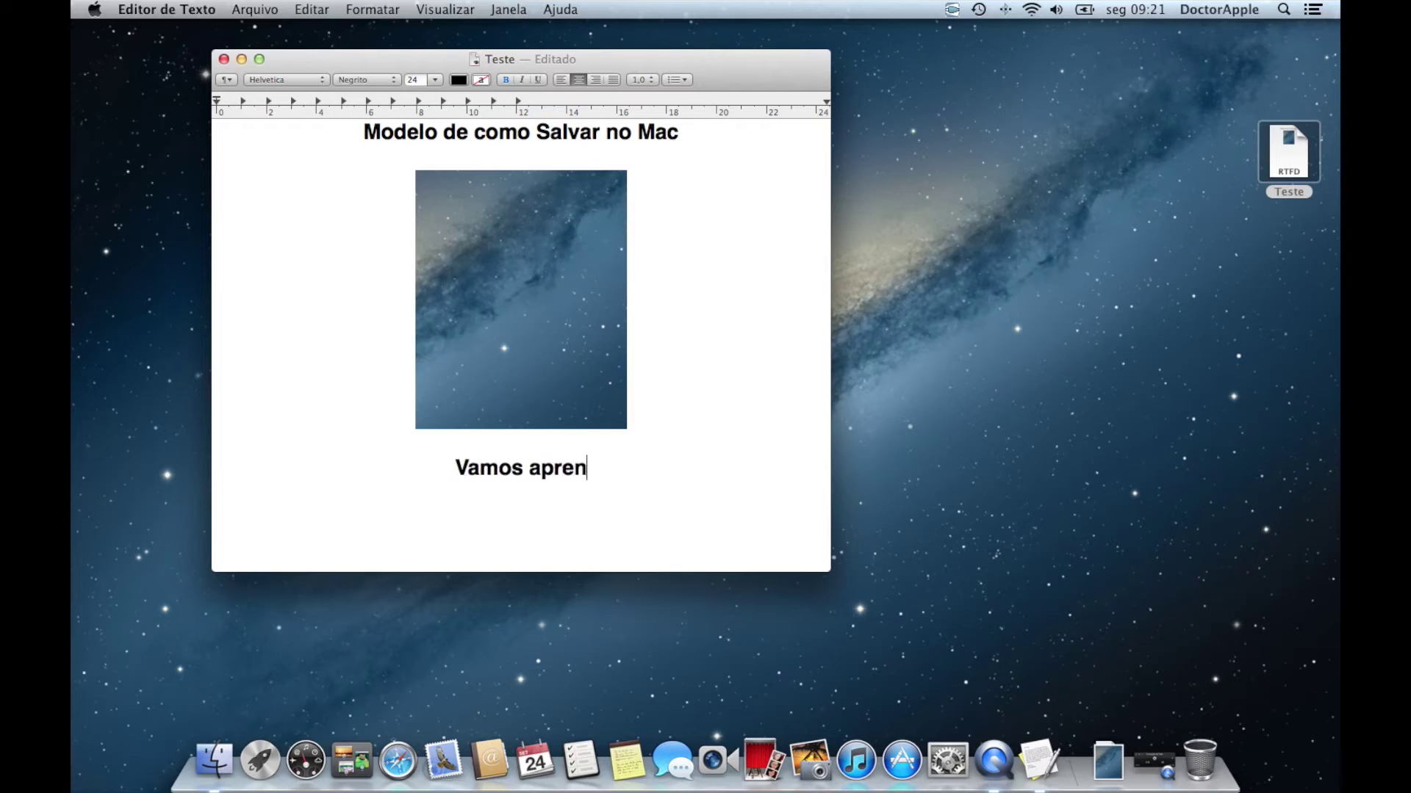
text(der agora como)
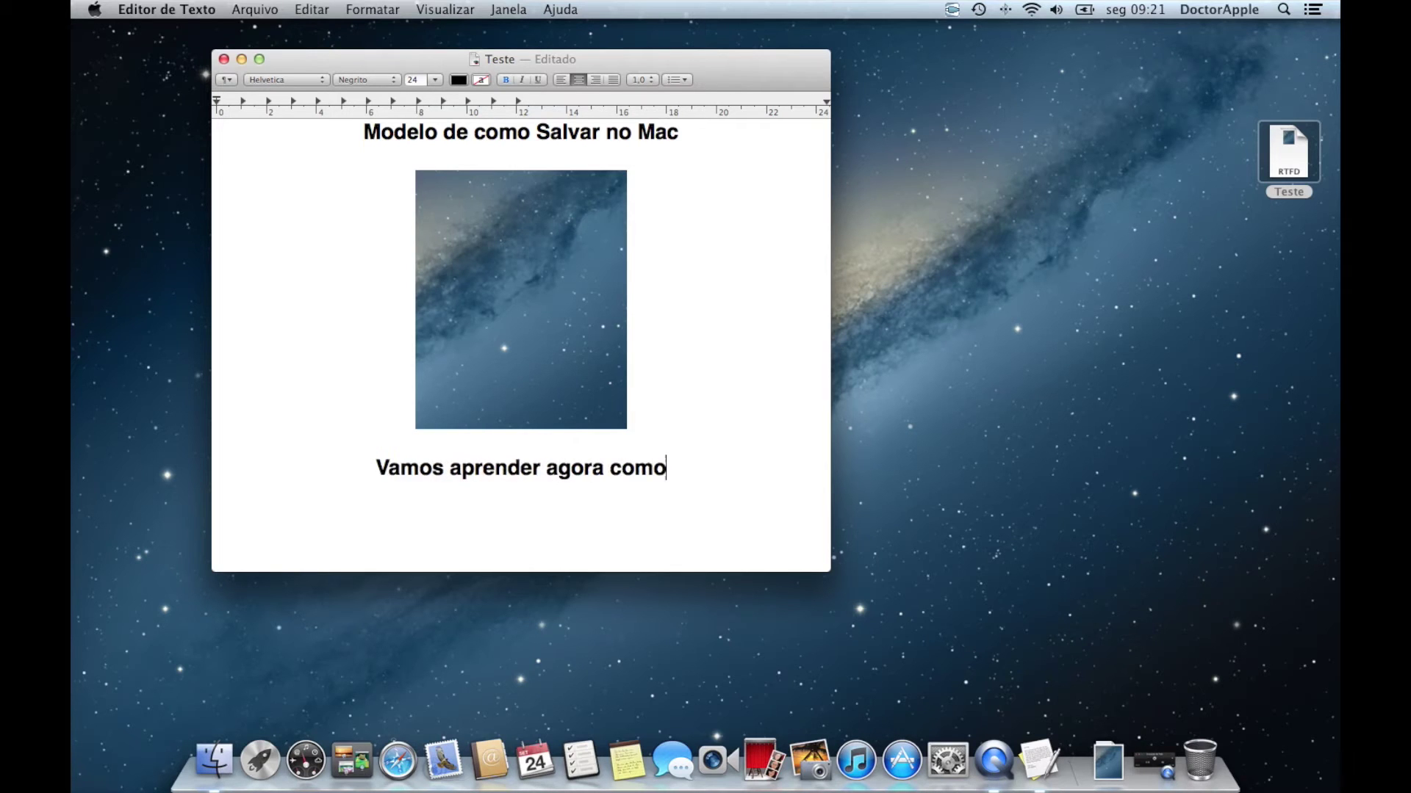
text( salvar co)
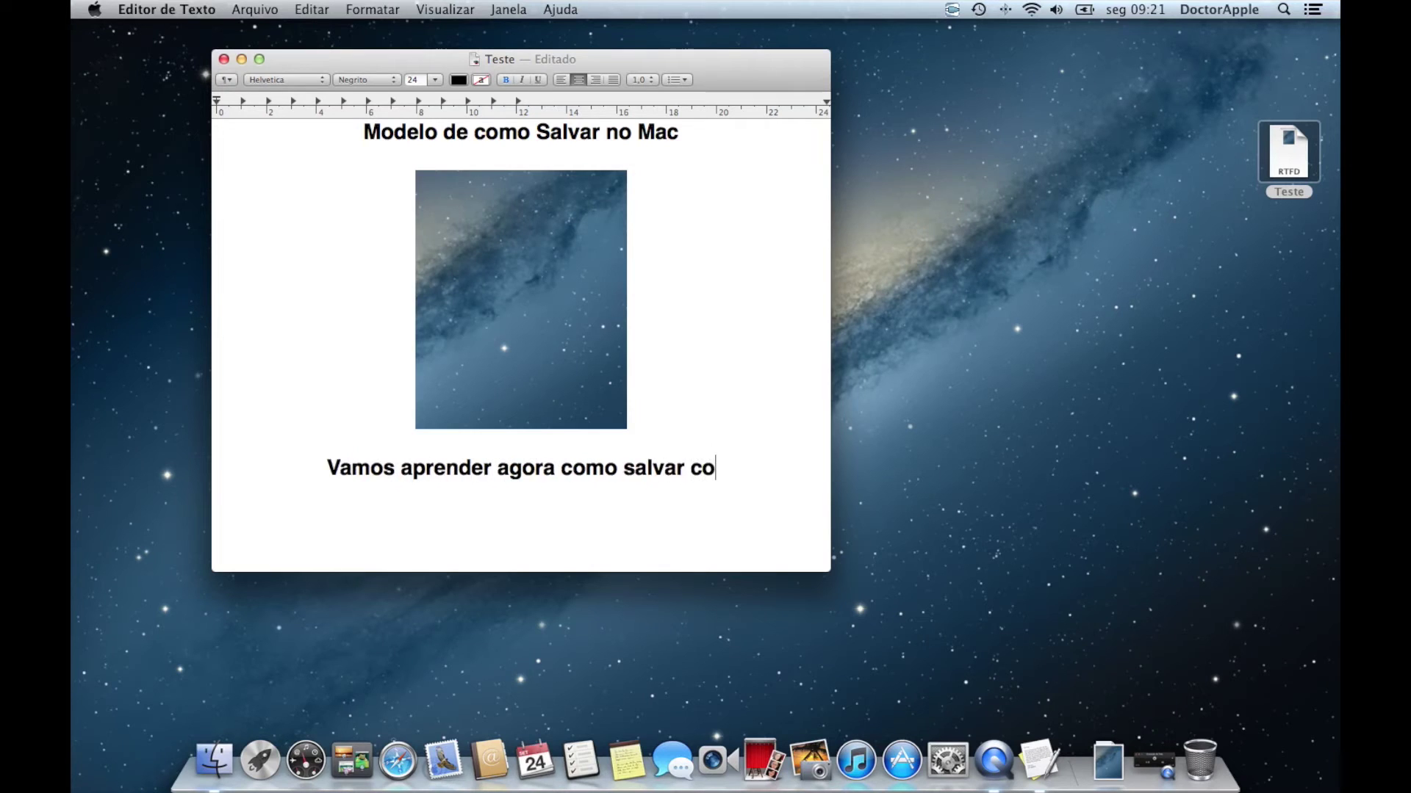
Complete the word "como" at the end of the new line and enclose "salvar como" in double quotation marks.
text(mo")
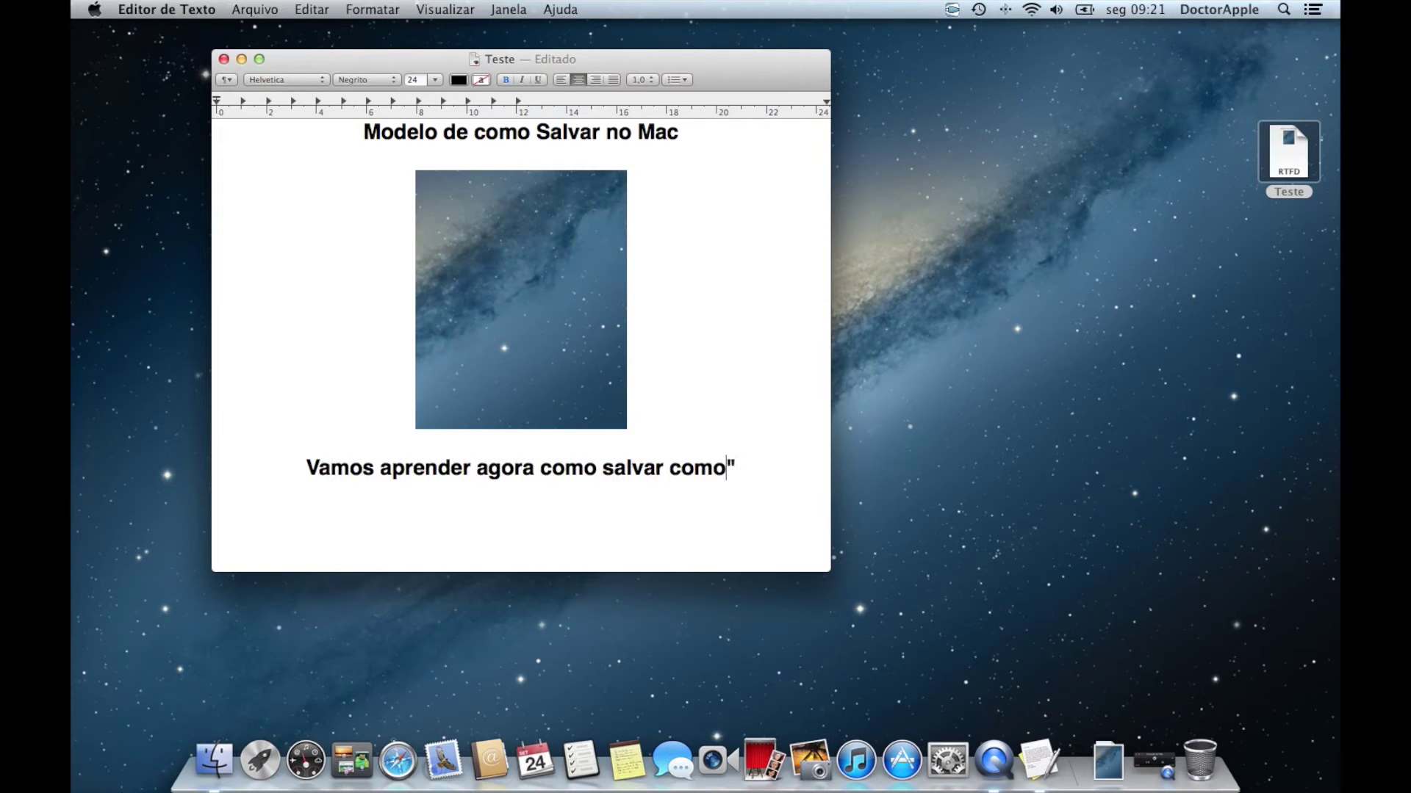
key(Left)
key(Left)
key(Left)
key(Left)
key(Left)
key(Left)
key(Left)
key(Left)
key(Left)
key(Left)
key(Left)
text(")
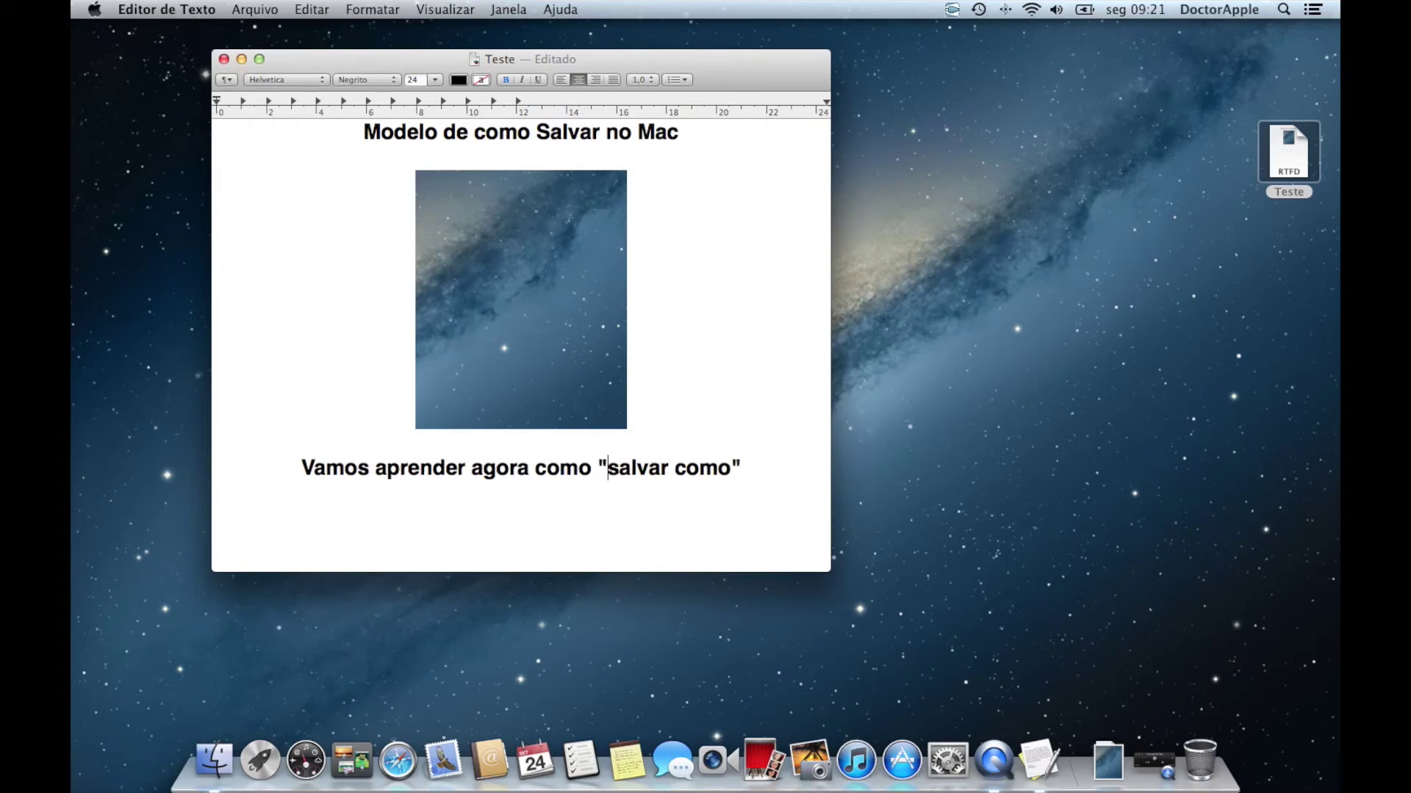
Append " e opções extras." after the quoted words at the end of the sentence below the image.
key(Right)
key(Right)
key(Right)
key(Right)
key(Right)
key(Right)
key(Right)
key(Right)
key(Right)
key(Right)
key(Right)
key(Right)
text(e op)
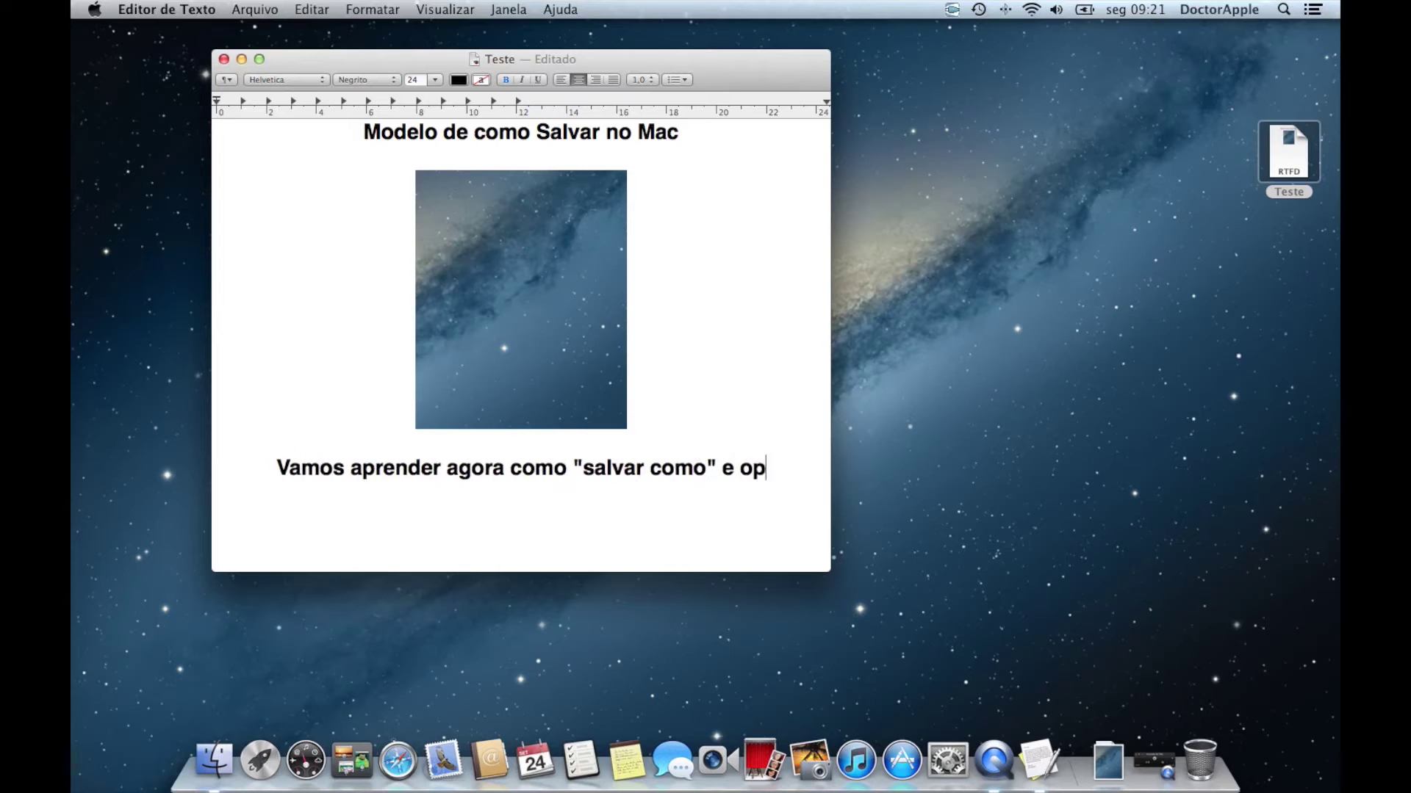
text(ções extras.)
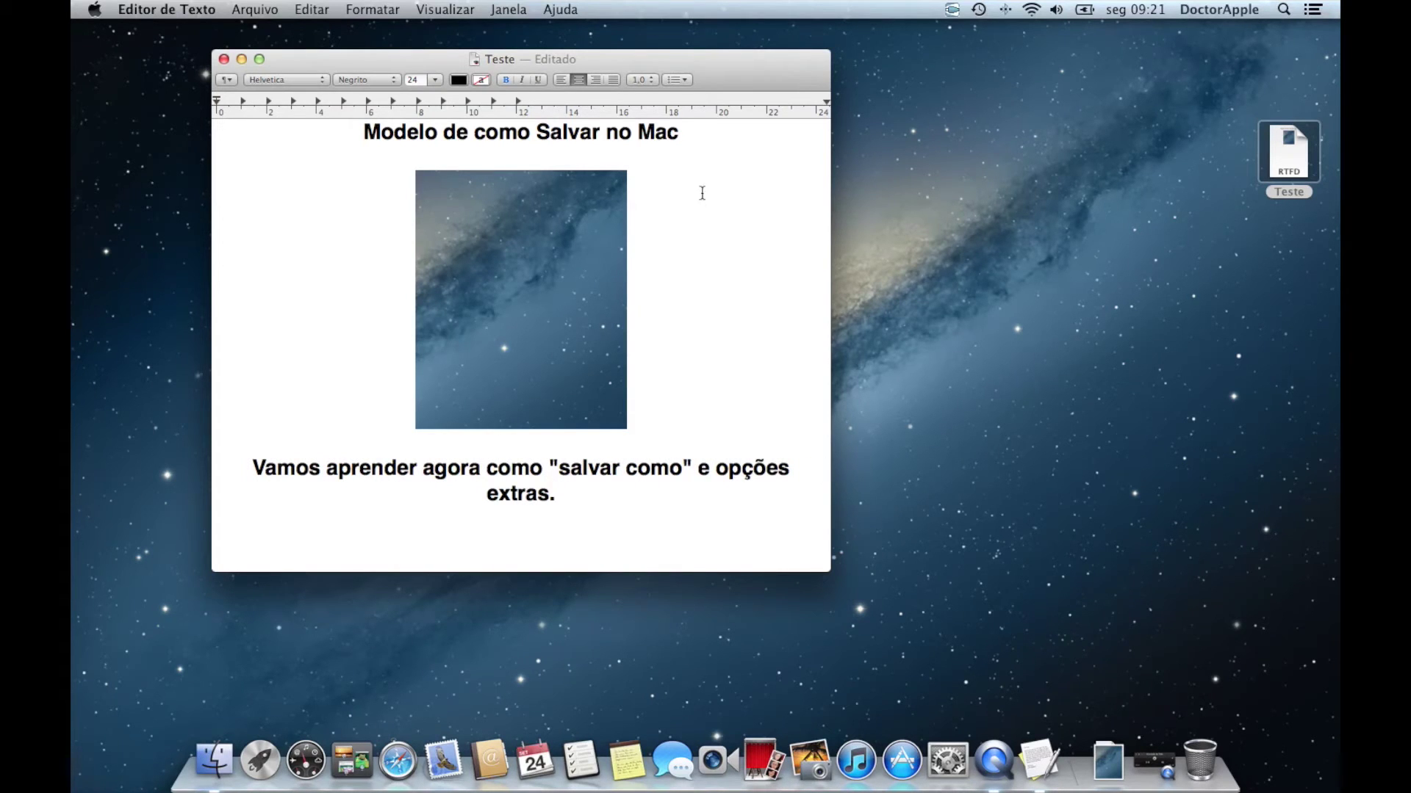
click(255, 9)
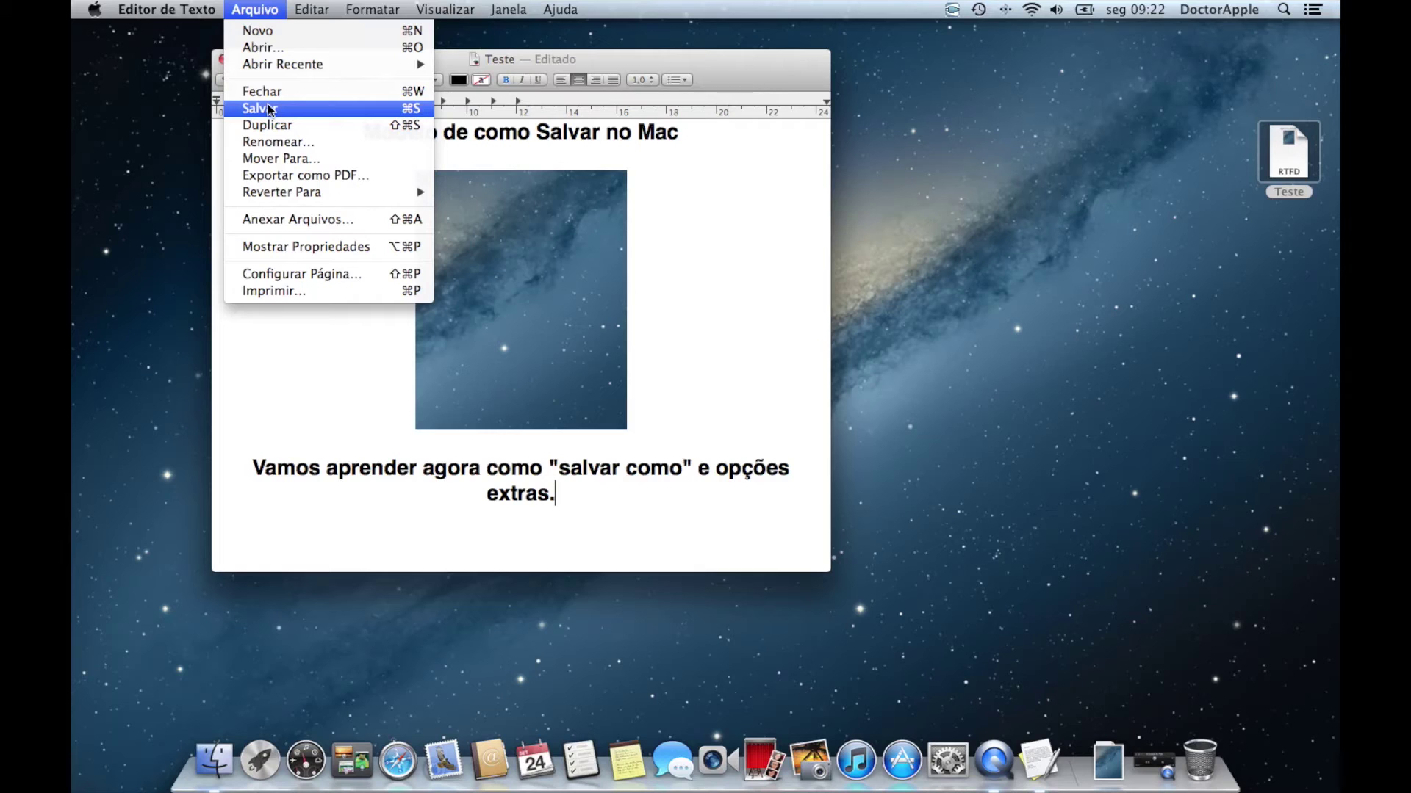
click(734, 223)
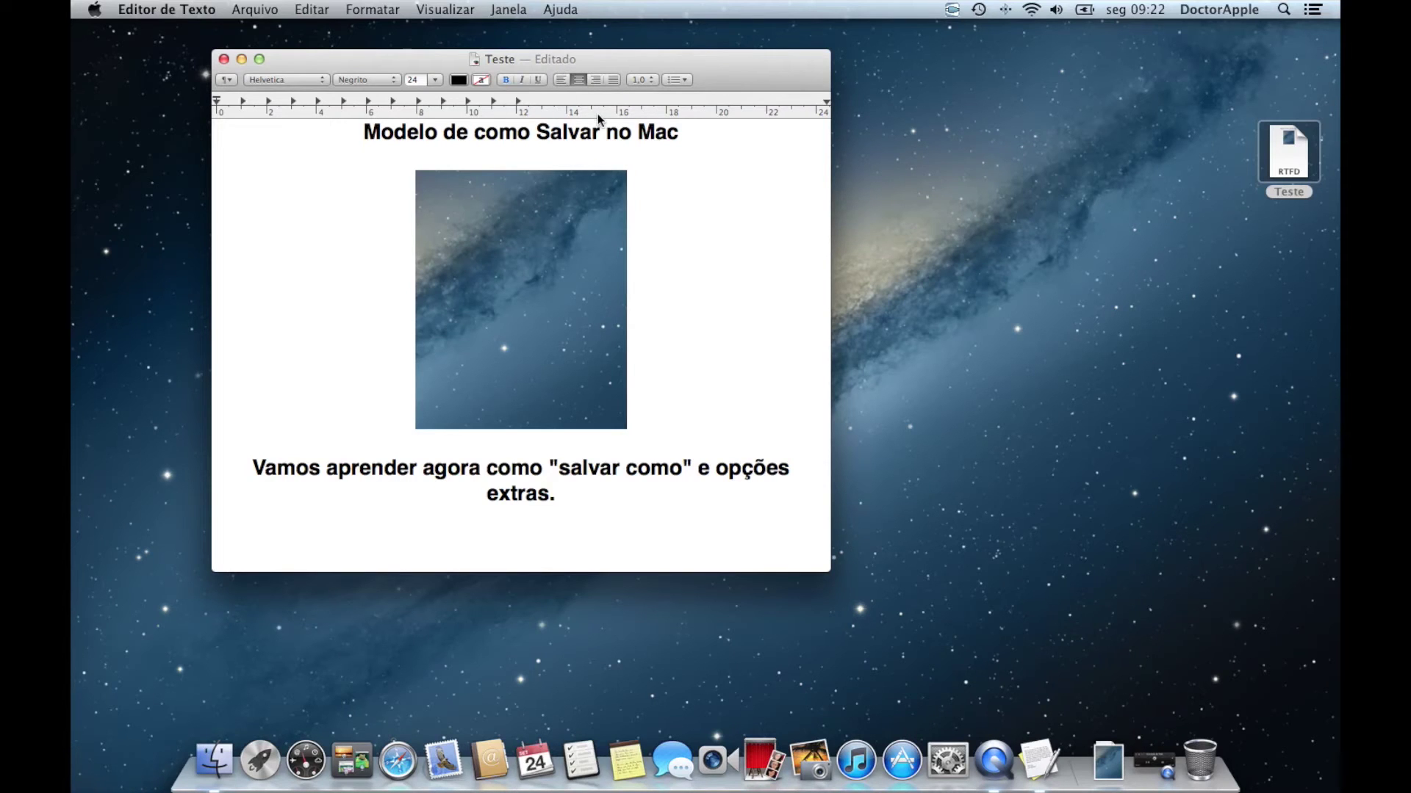
Rename the open document as "Teste de Salvar" from within its window.
click(581, 60)
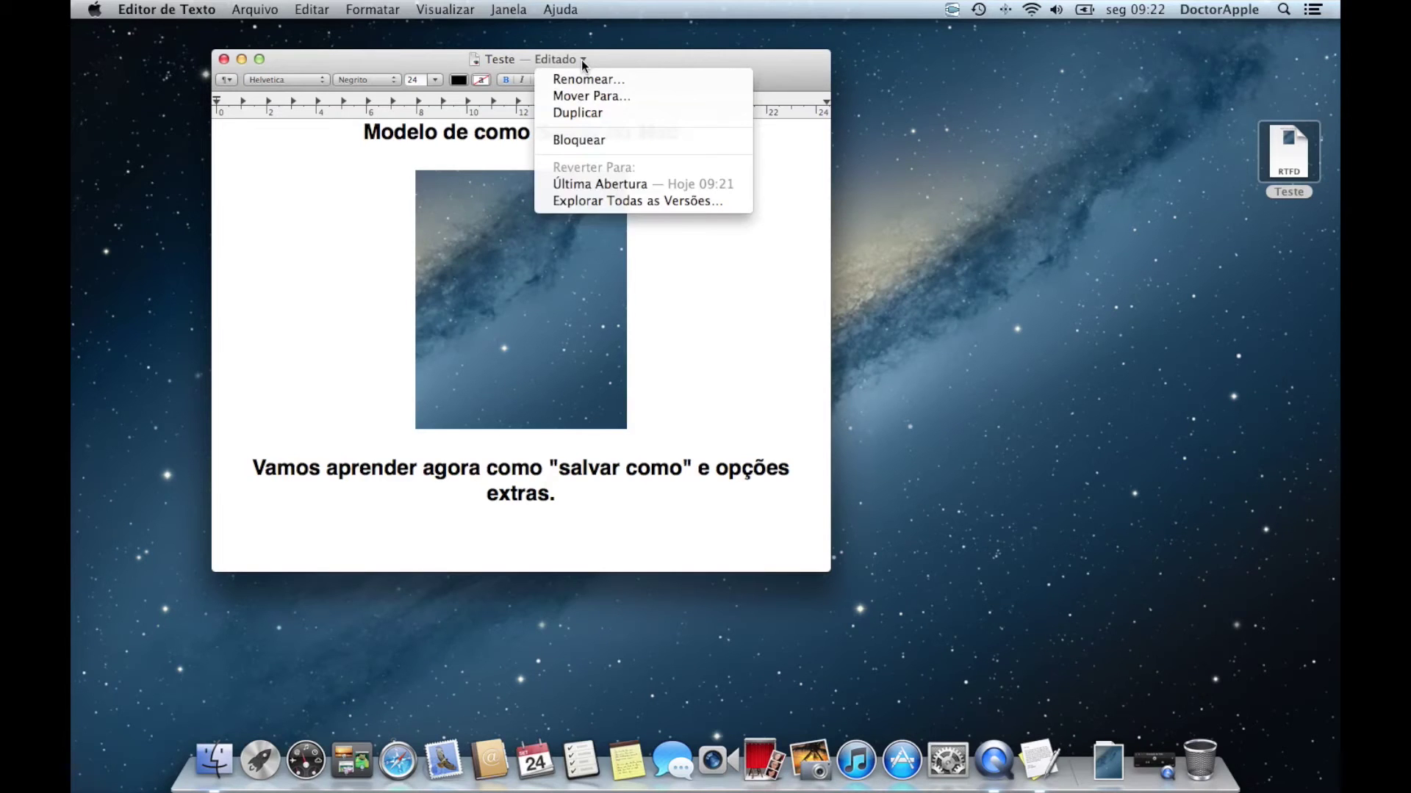
click(666, 83)
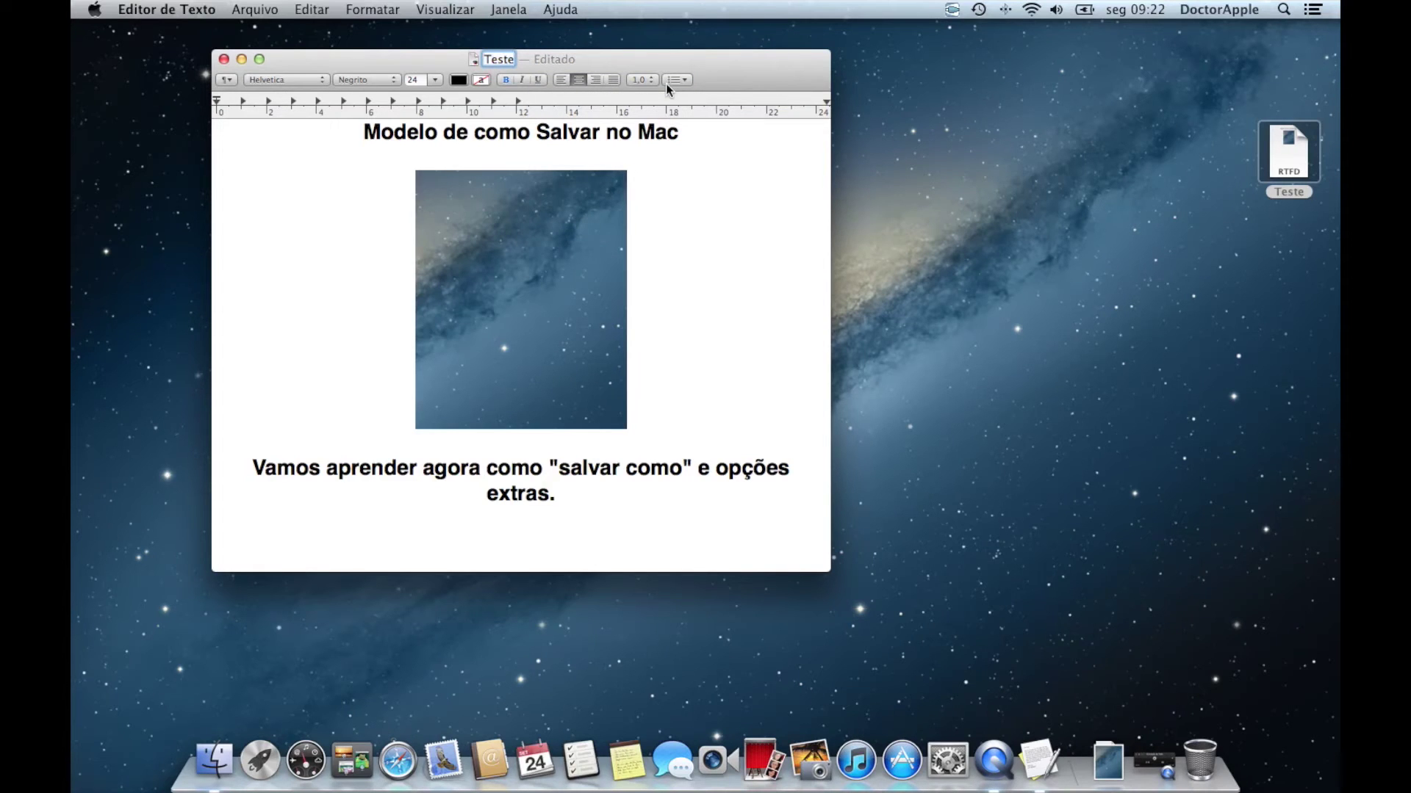
text(de Salvar)
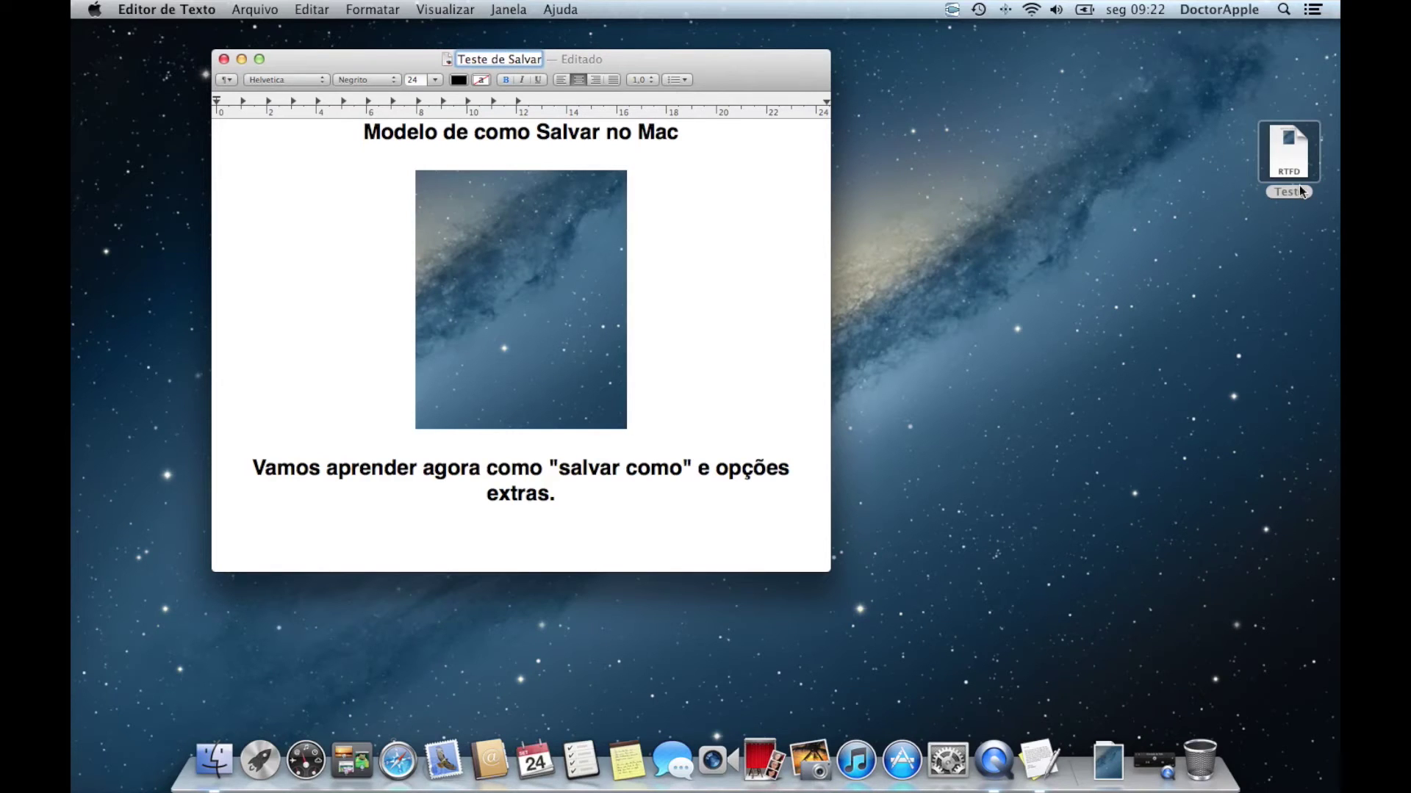
click(735, 69)
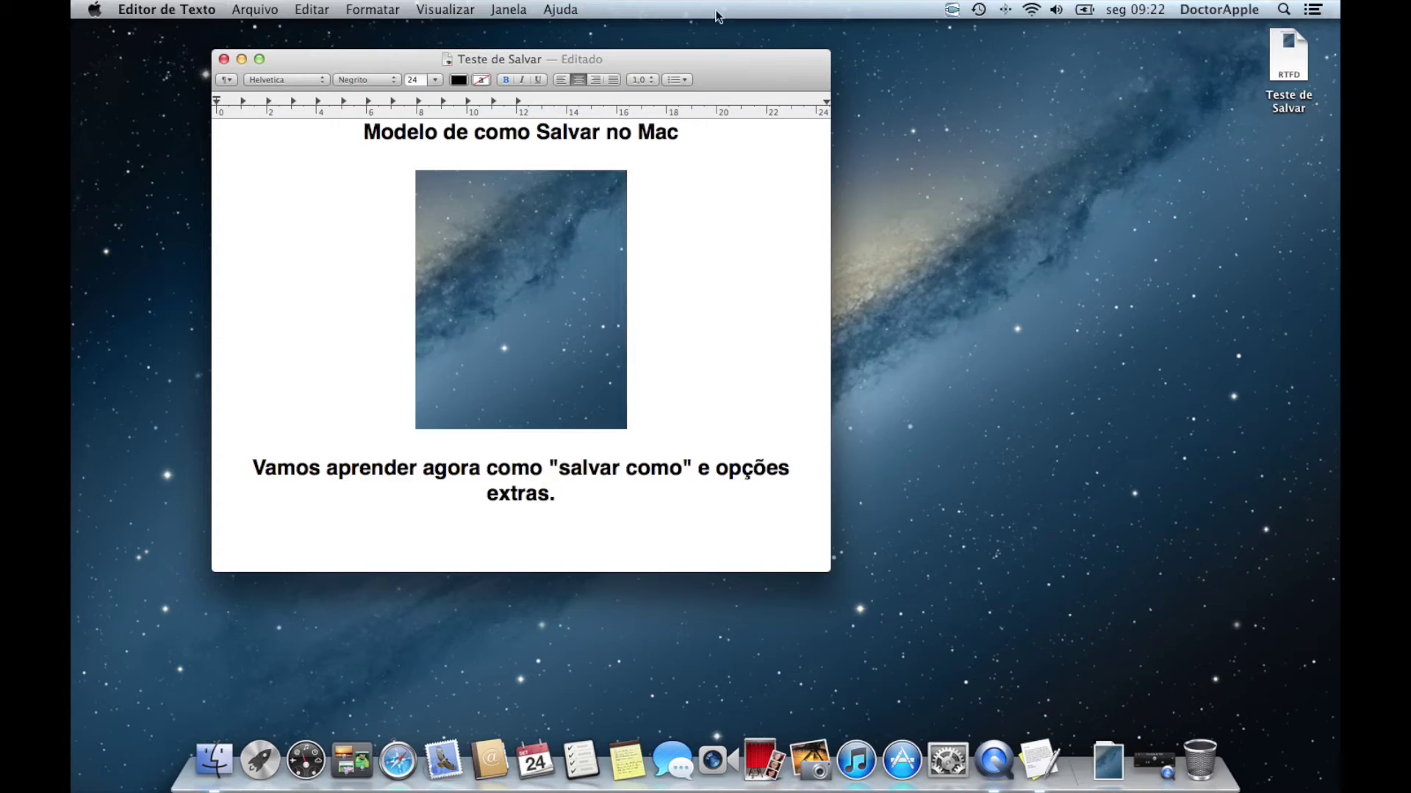
Move the Teste de Salvar document to the Documentos folder from within its window.
click(538, 63)
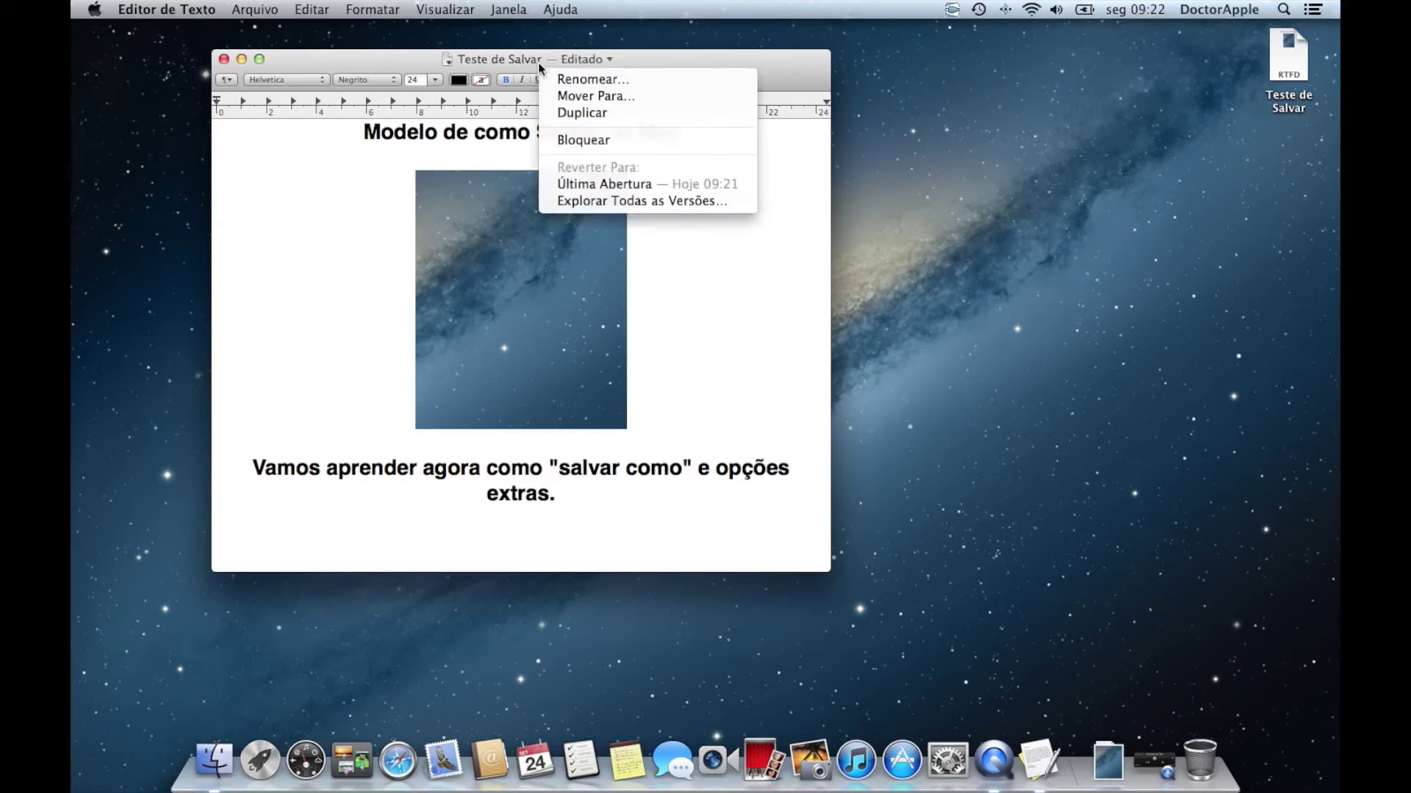
click(633, 98)
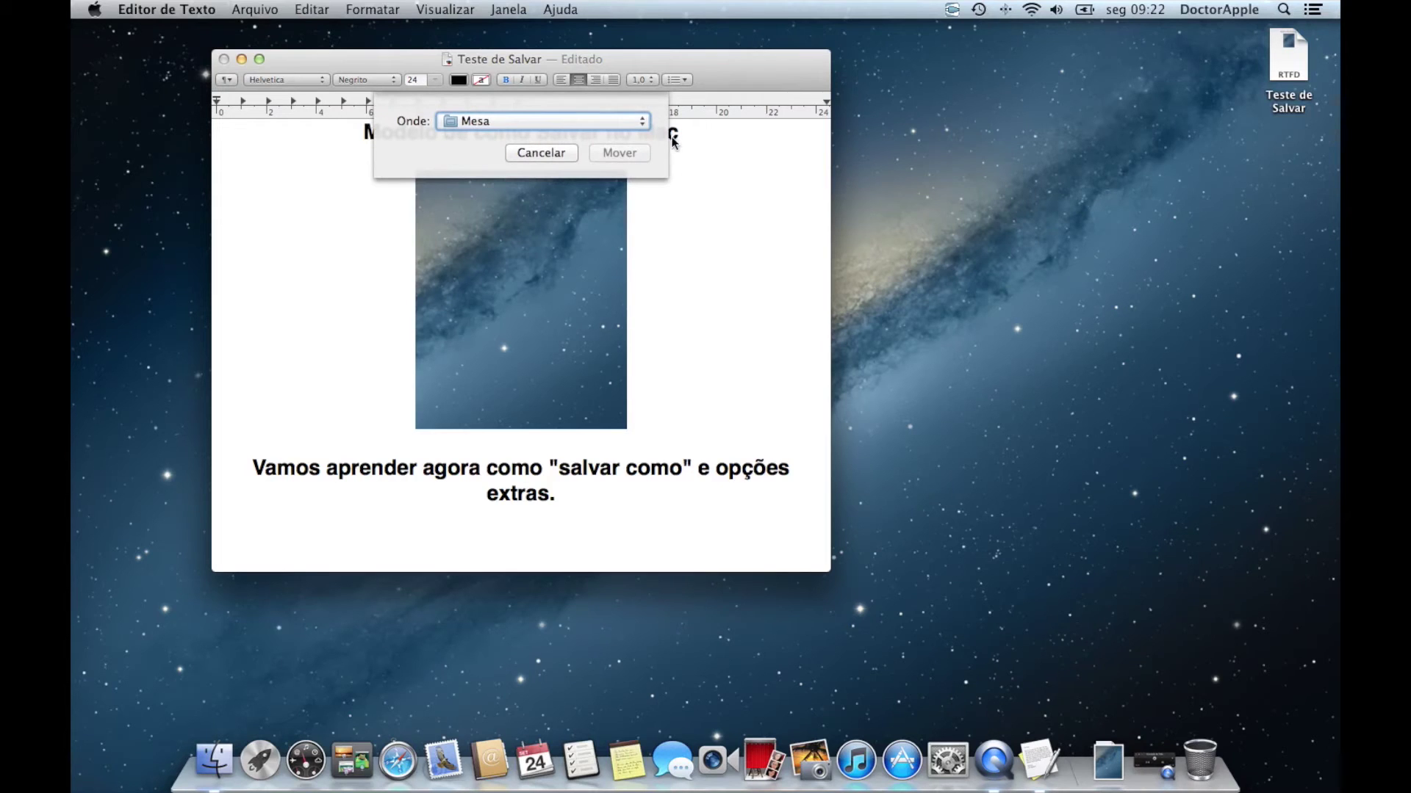
click(643, 123)
click(529, 204)
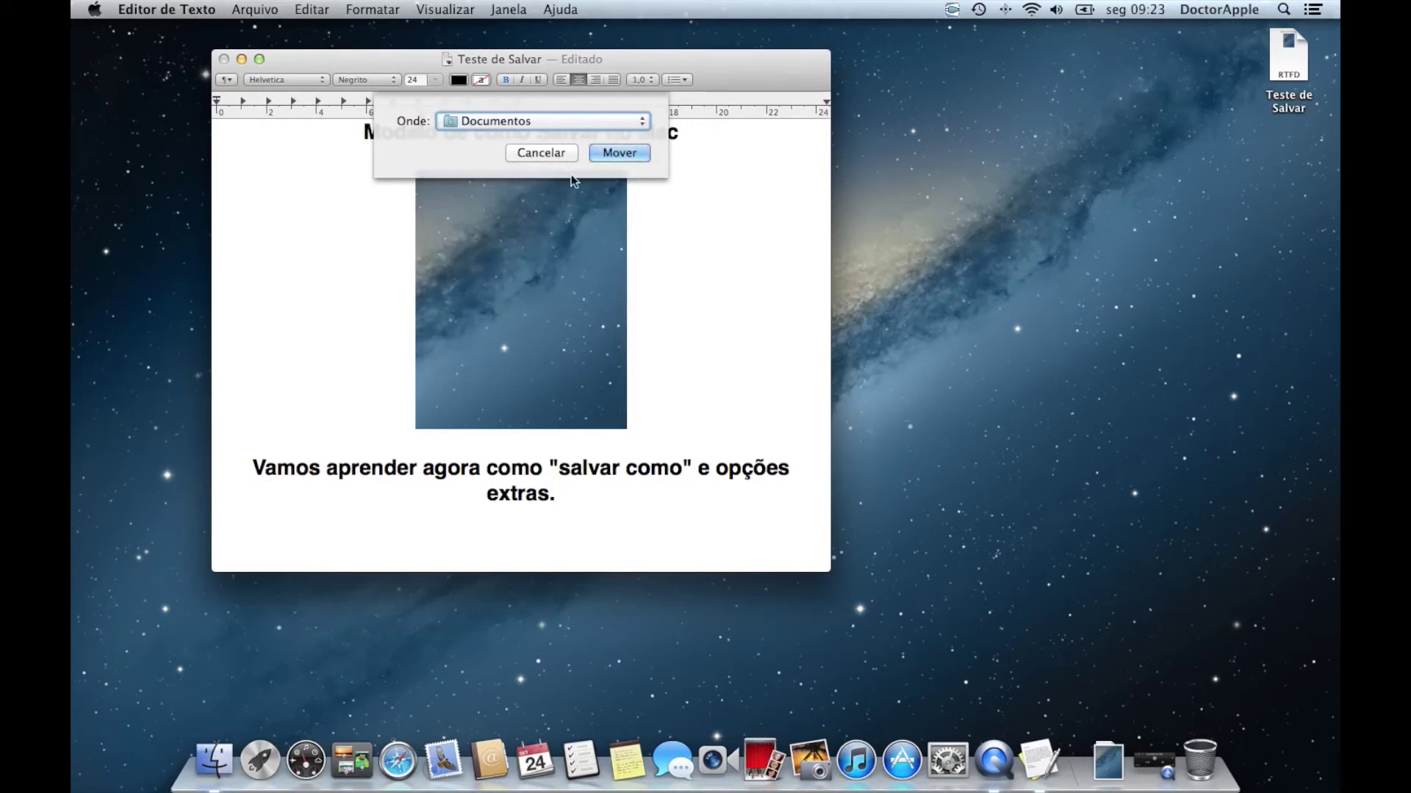
click(620, 153)
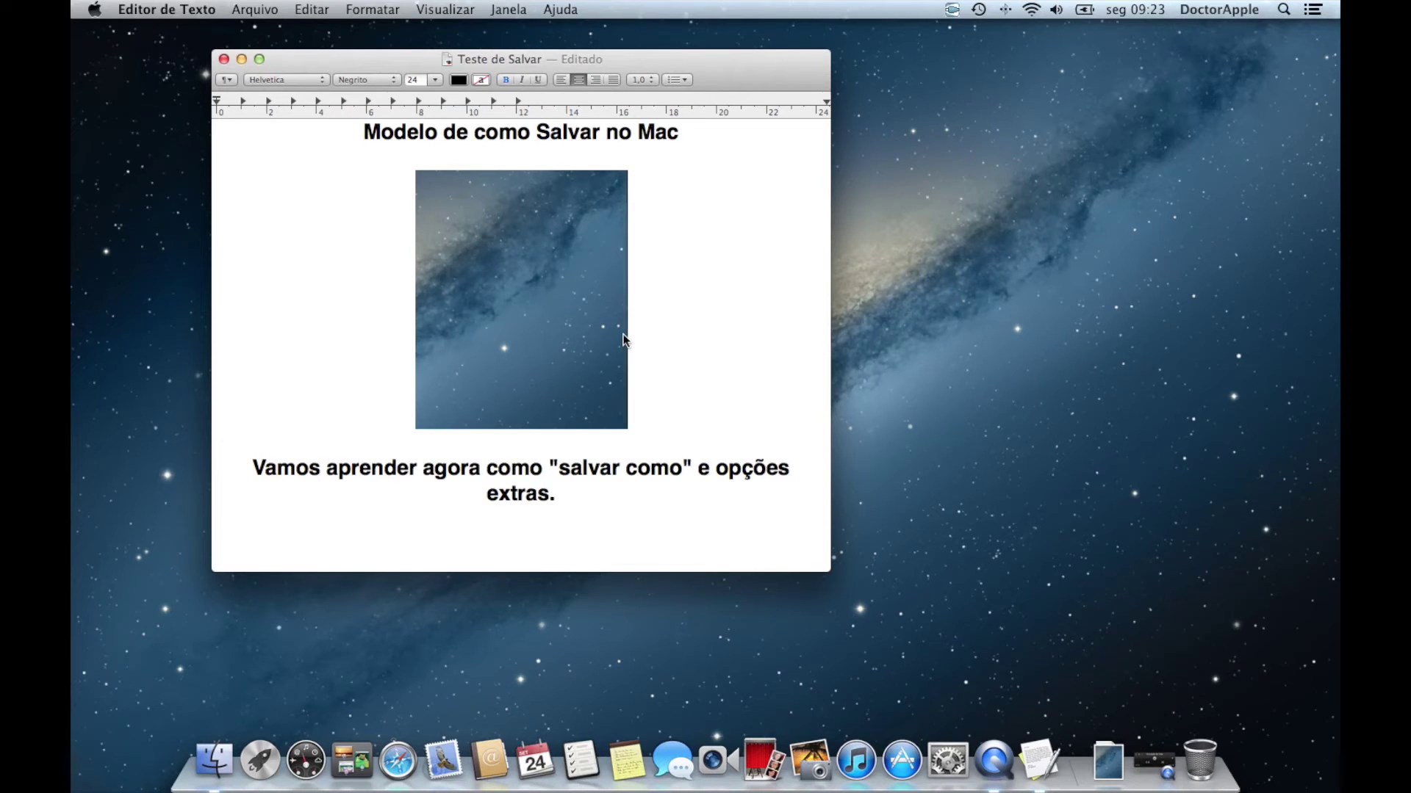
Move the Teste de Salvar document from the Documentos folder back to Mesa.
click(583, 59)
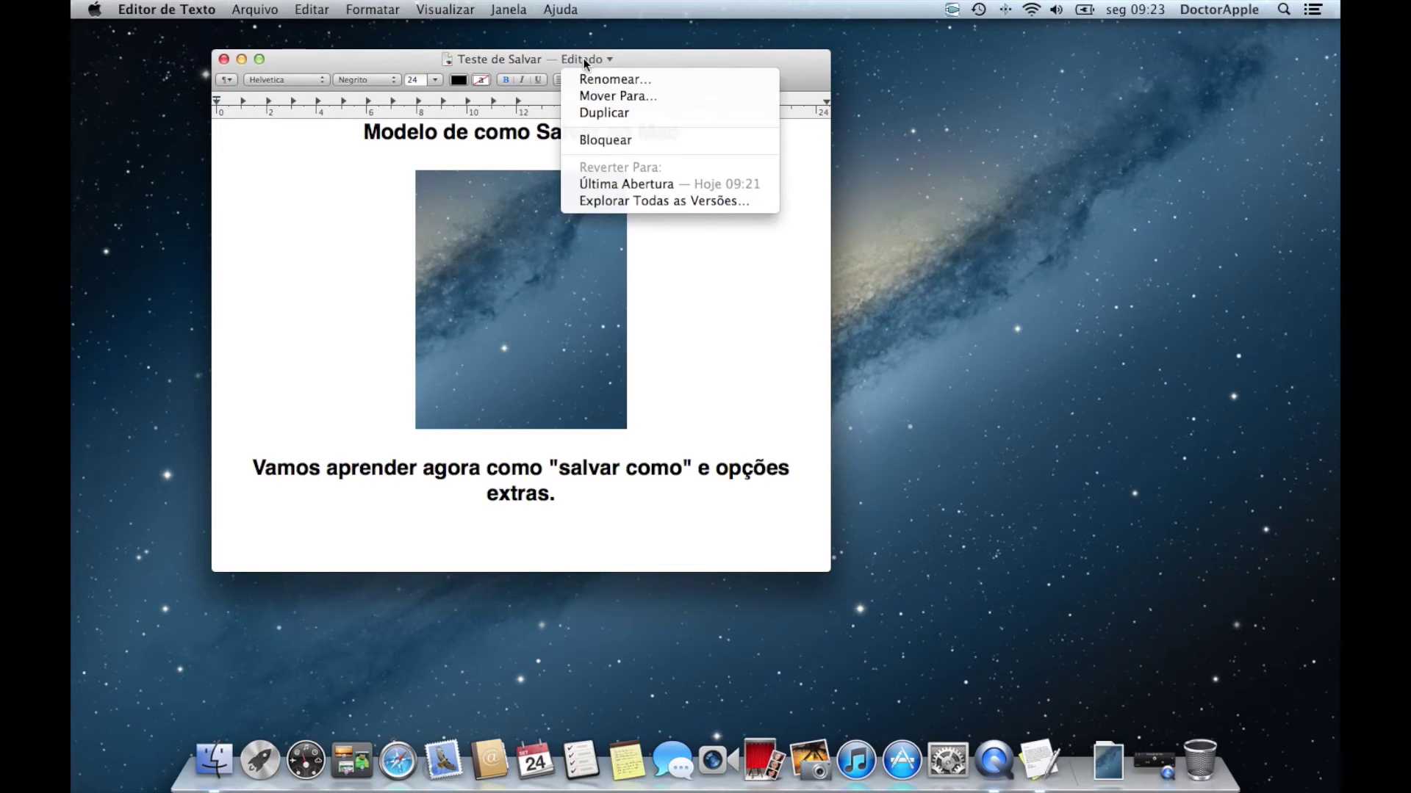
click(606, 99)
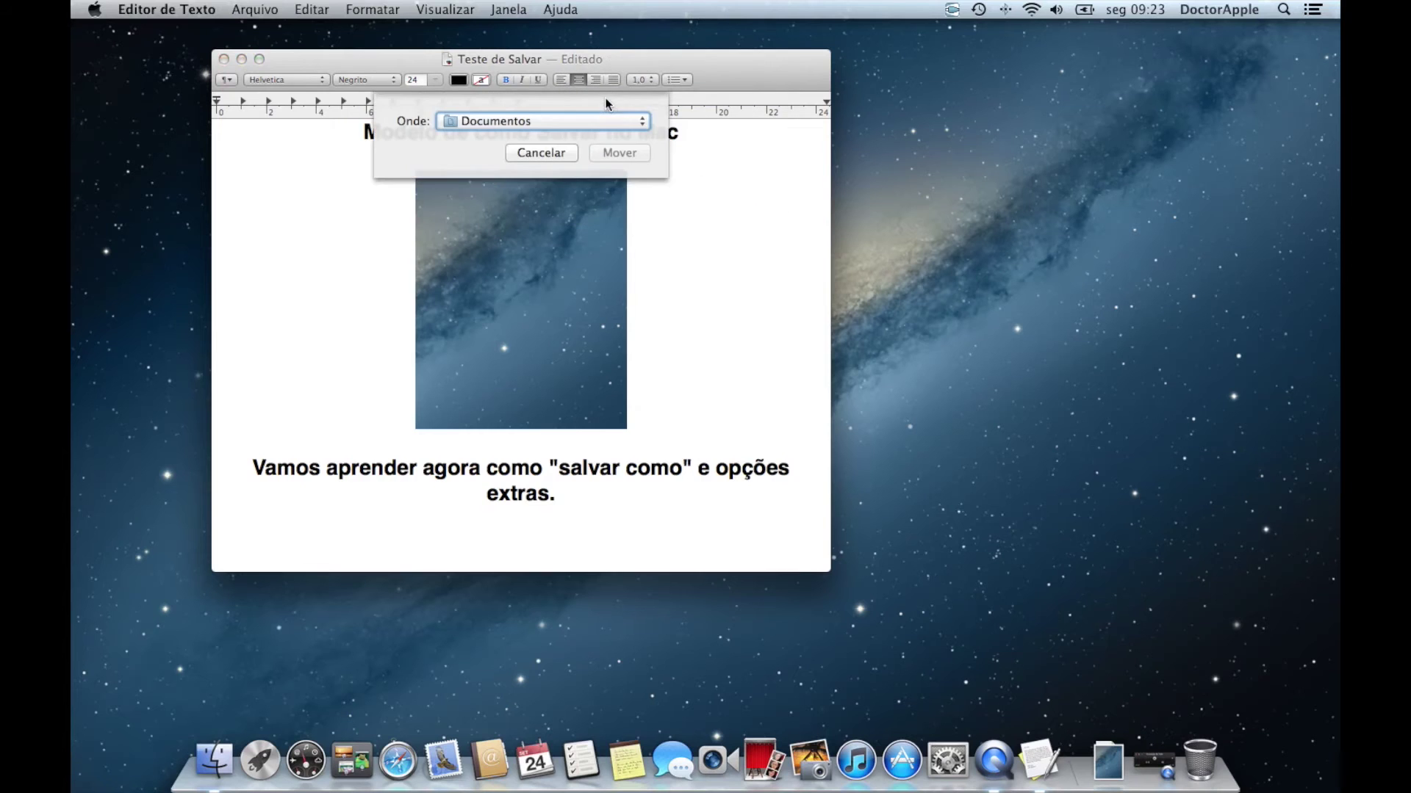
click(606, 125)
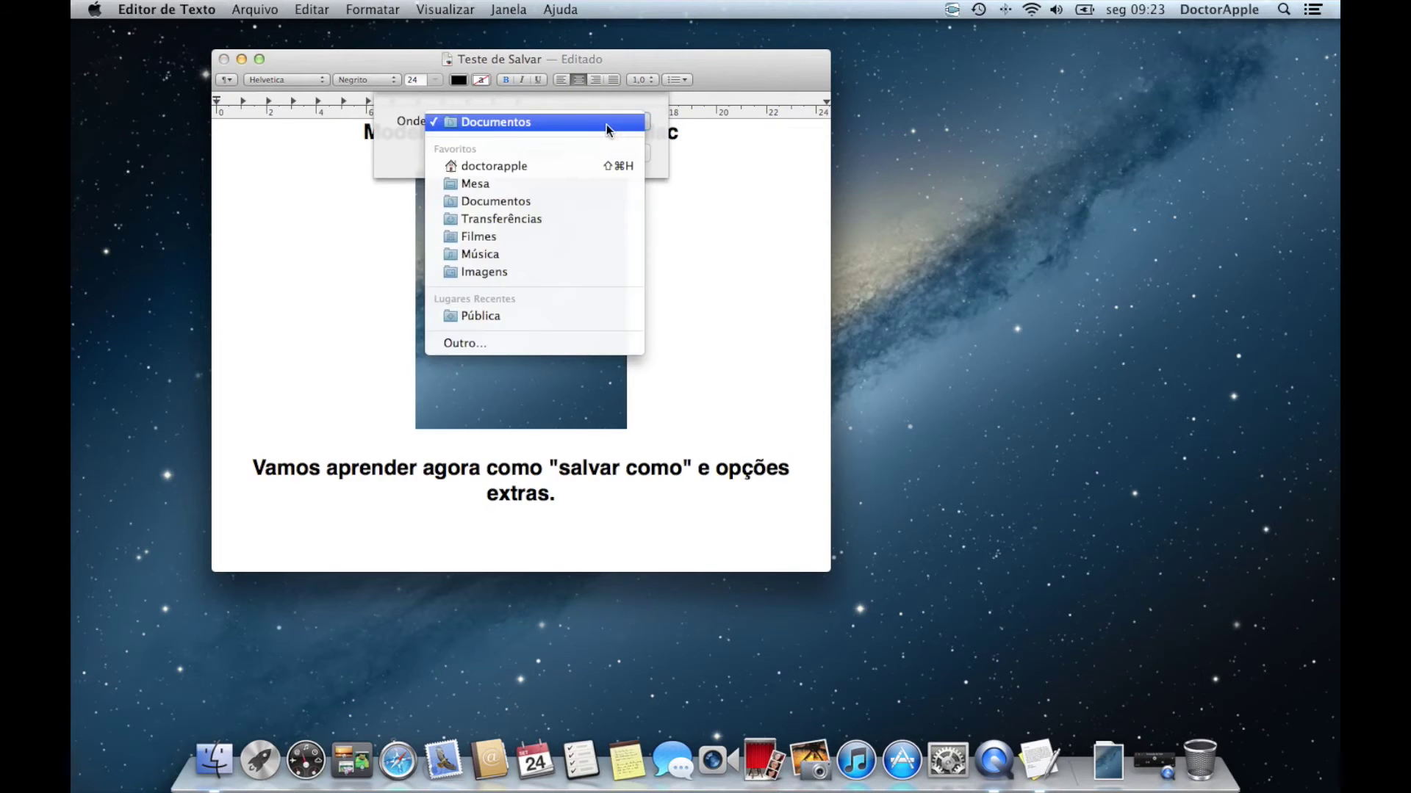
click(532, 183)
click(619, 150)
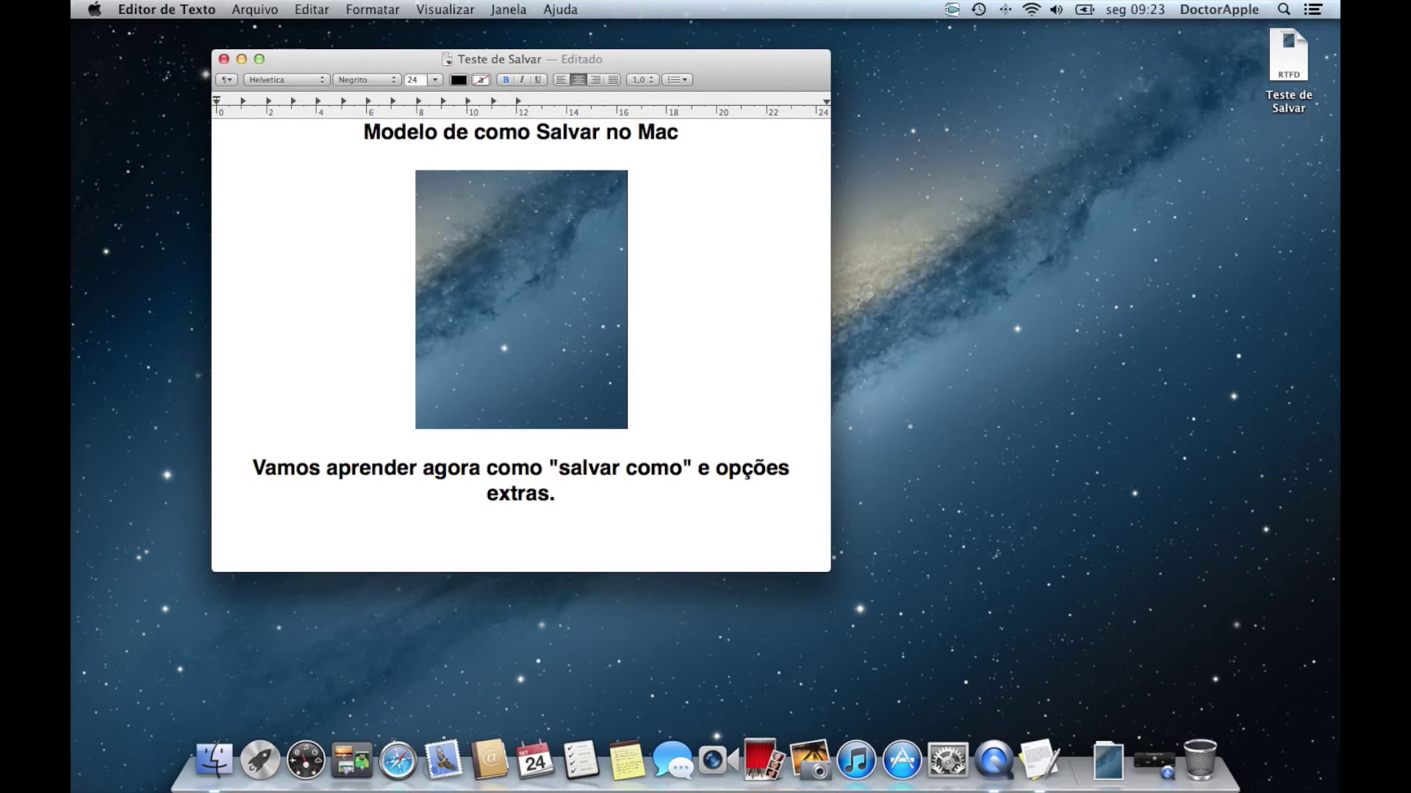
Duplicate the Teste de Salvar document and move the copy's window away from the original.
click(576, 66)
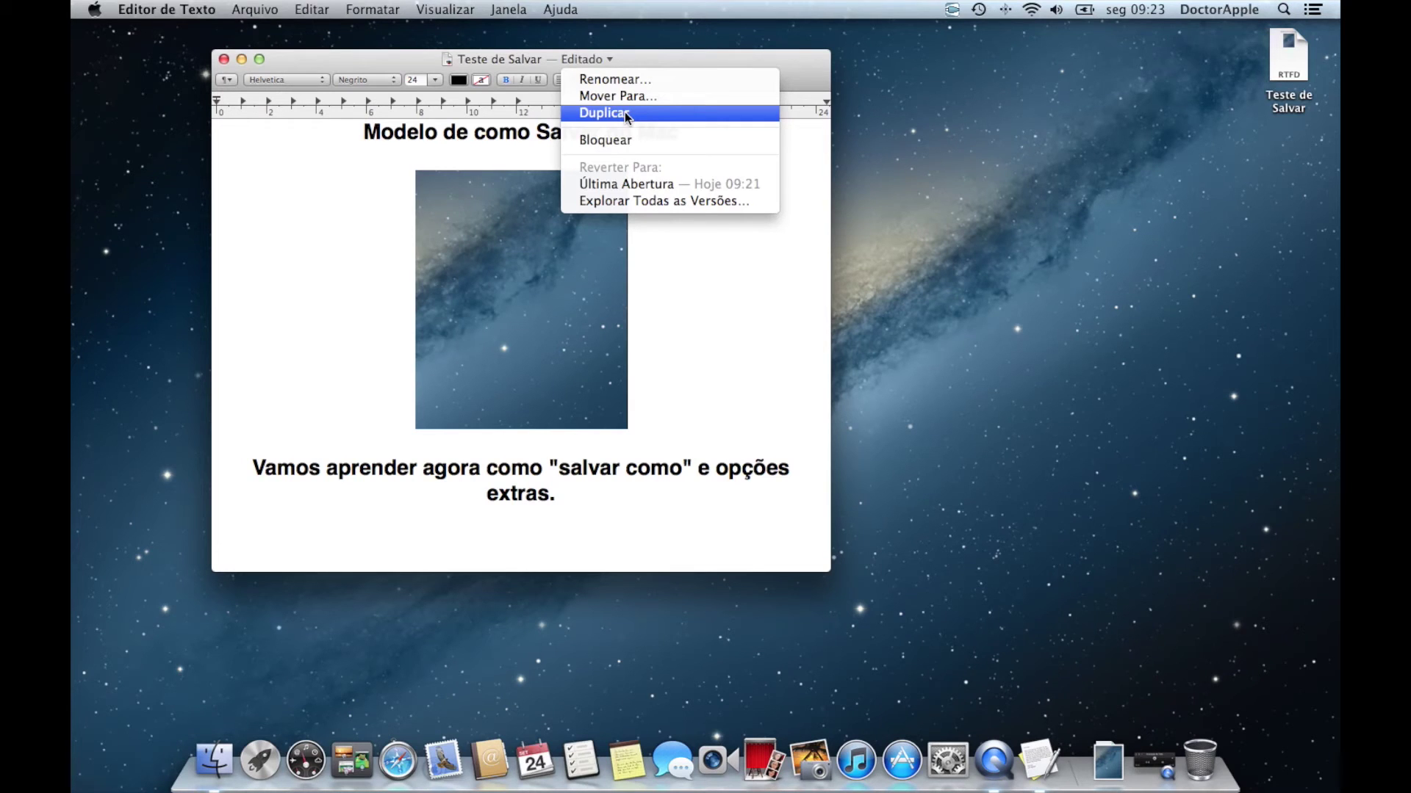
click(647, 117)
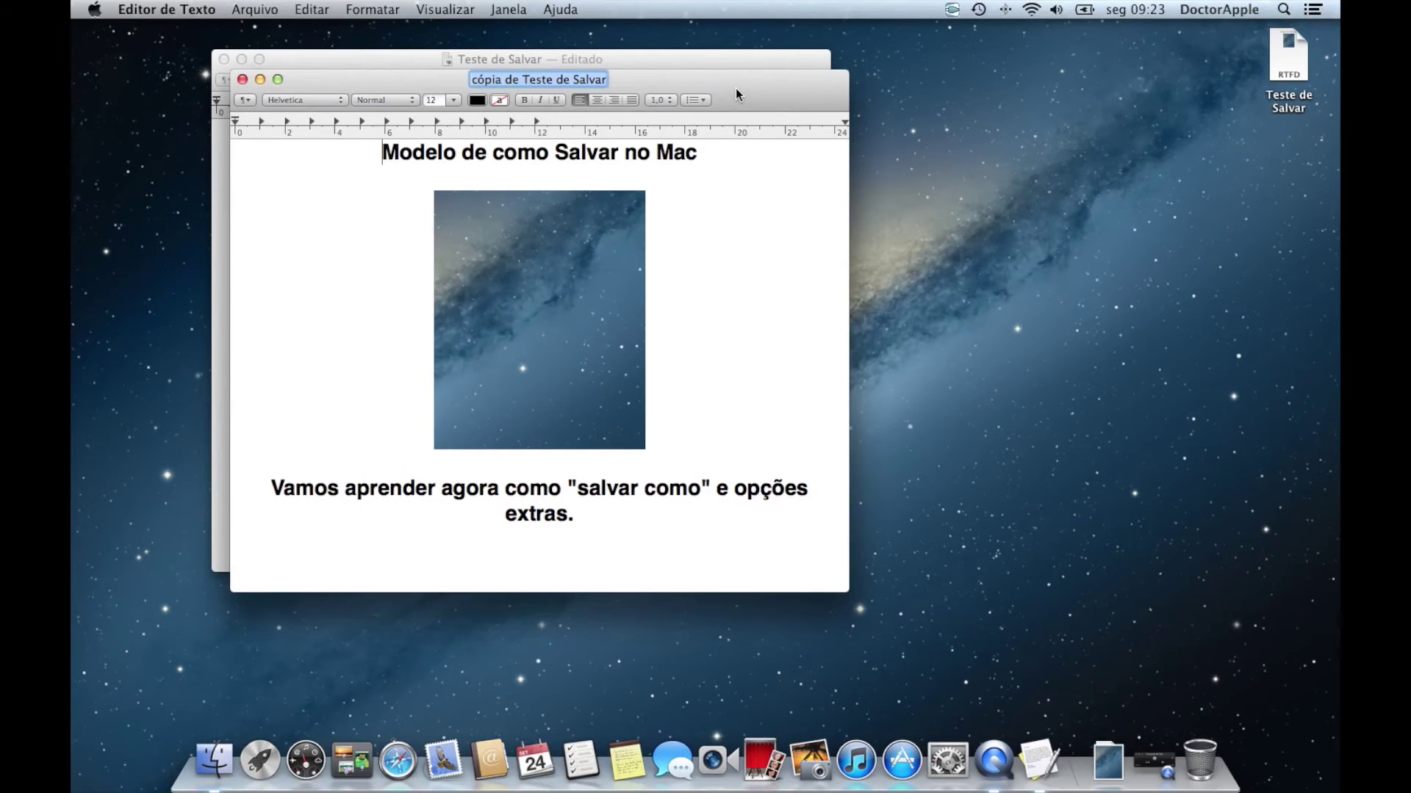
drag(729, 87, 1098, 204)
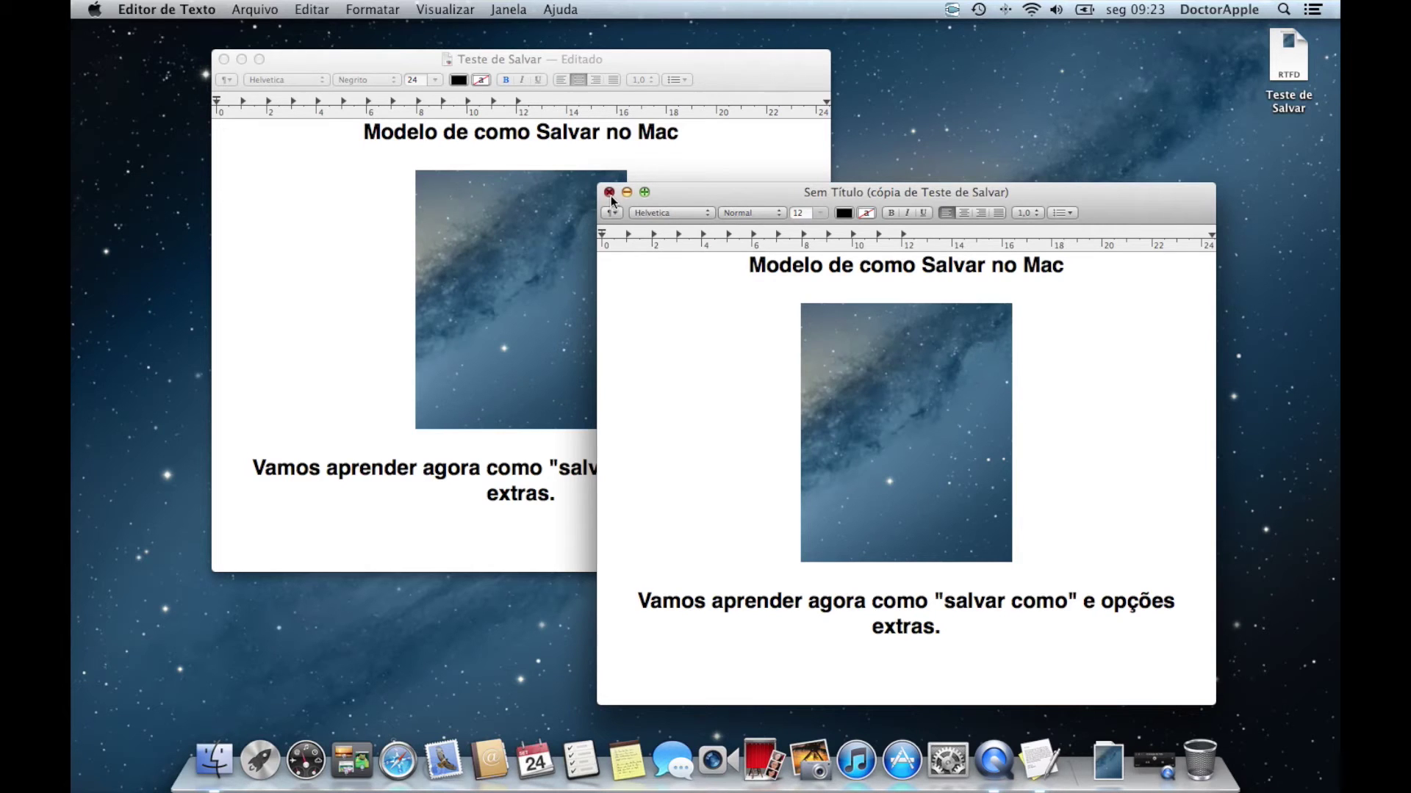
Close the duplicate and save it as "cópia de Teste de Salvar" in the Documentos folder, in RTF with attachments format.
click(609, 192)
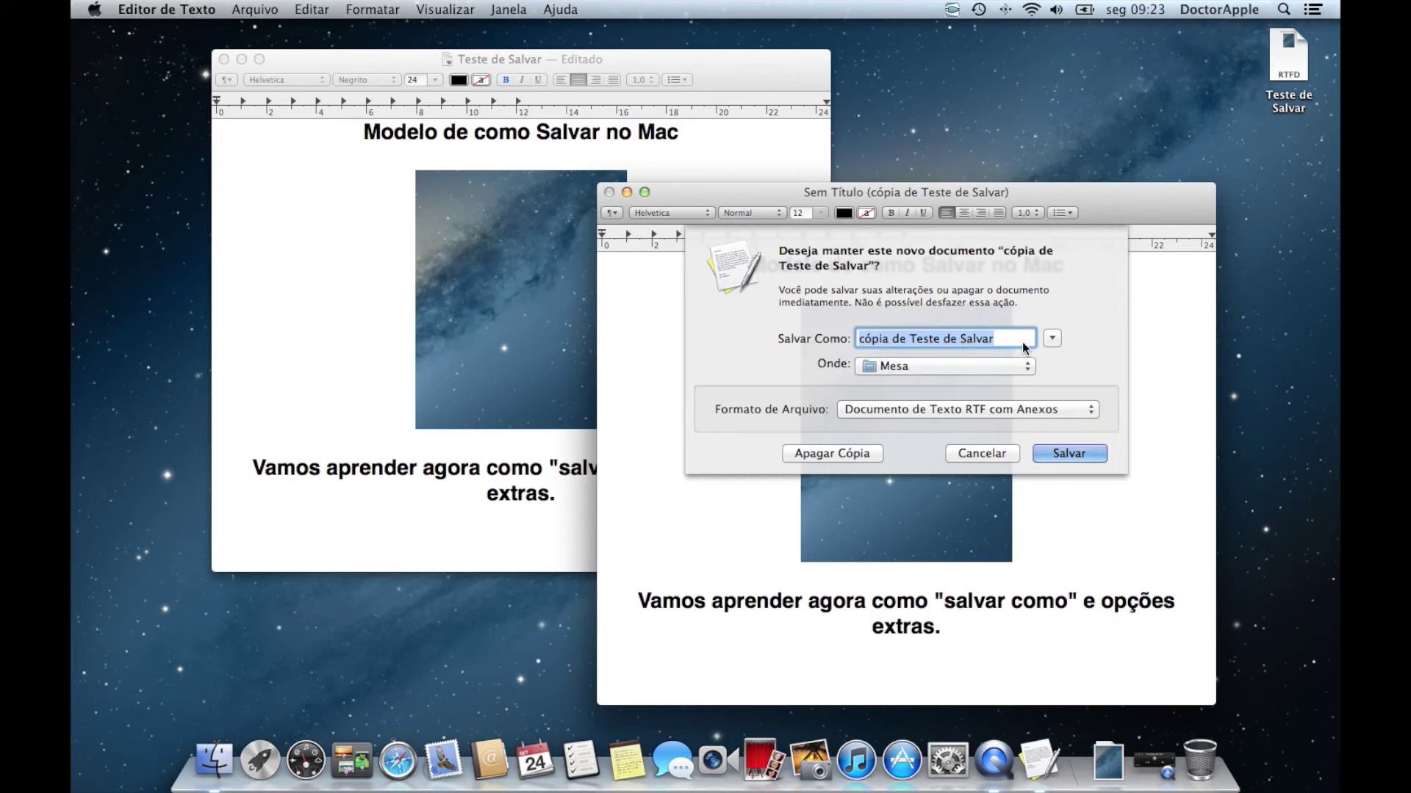
click(1052, 338)
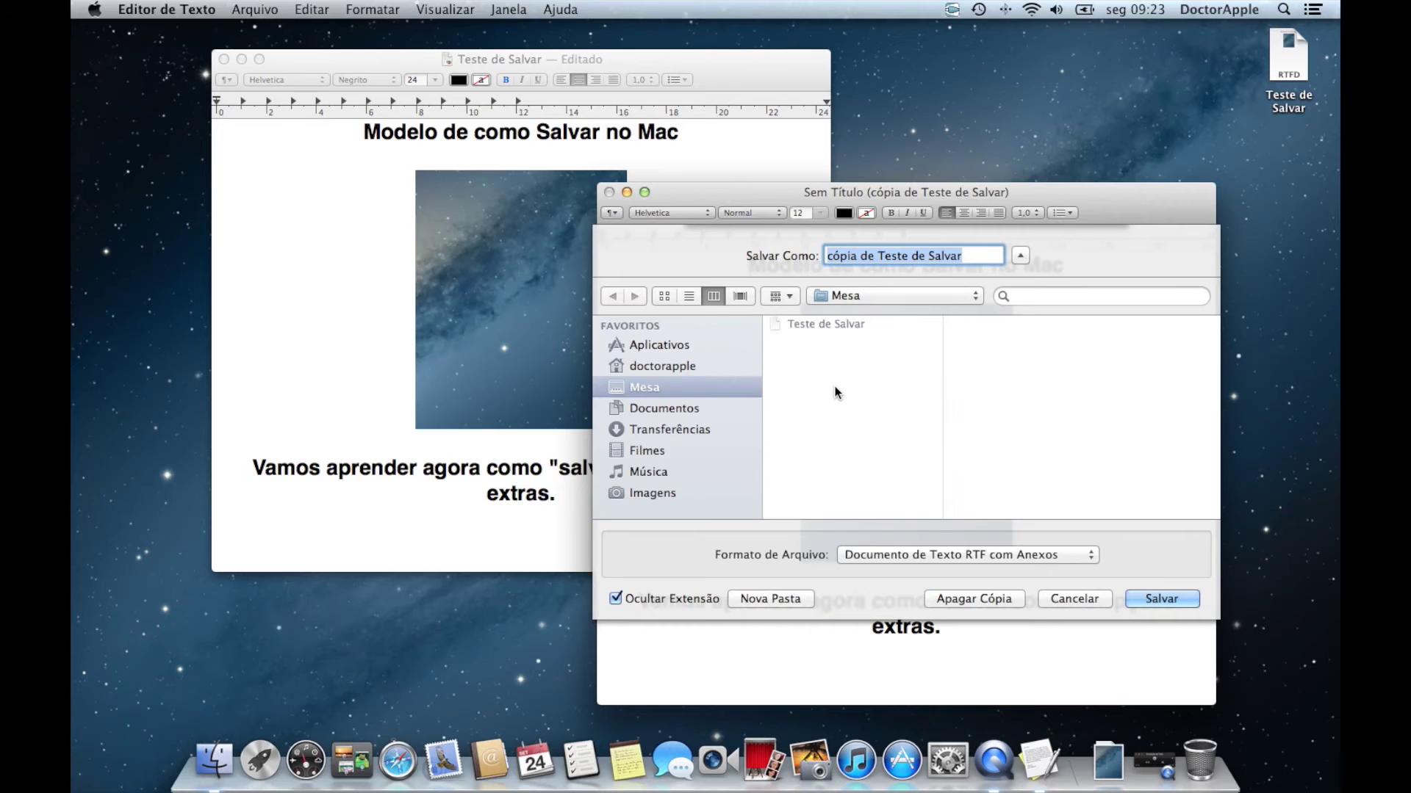
click(660, 409)
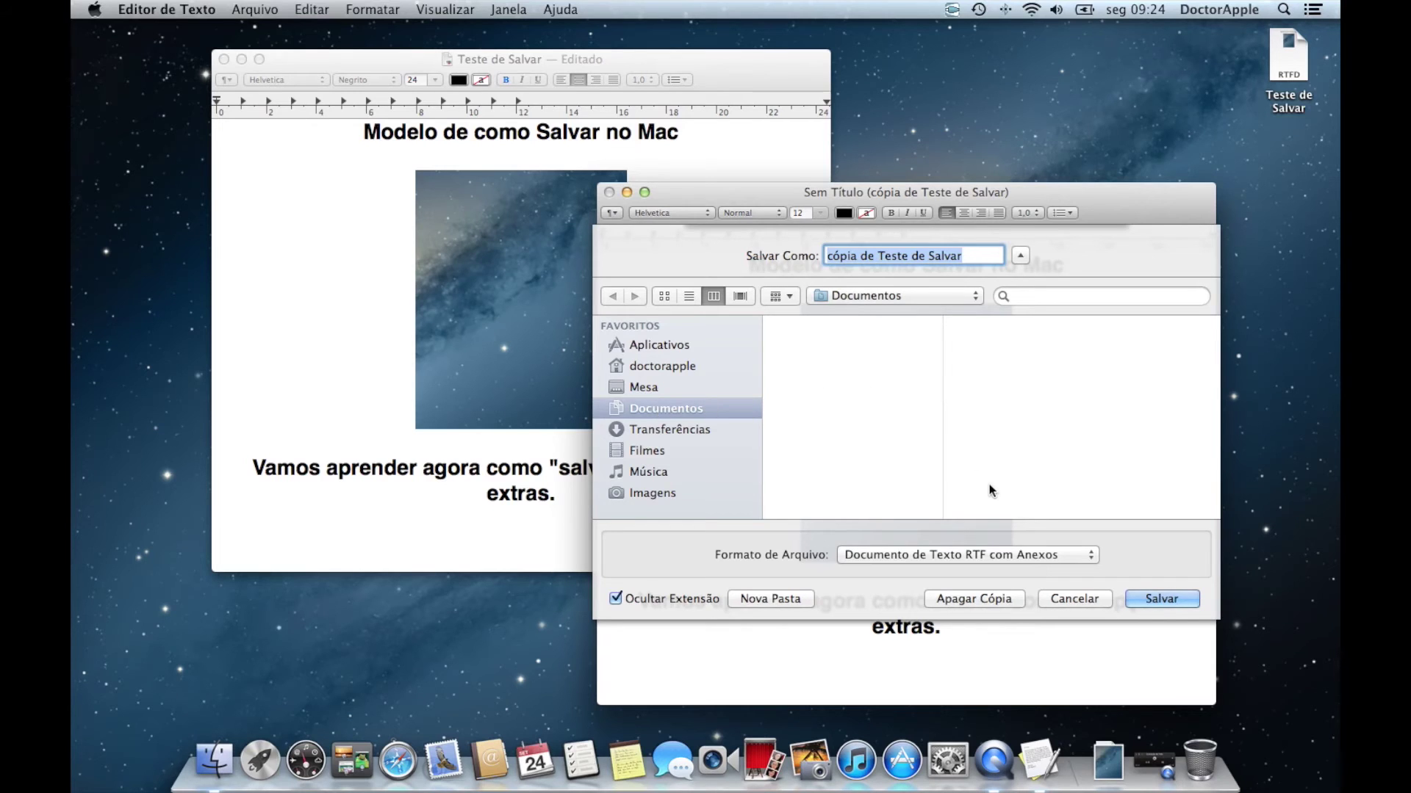
click(1160, 600)
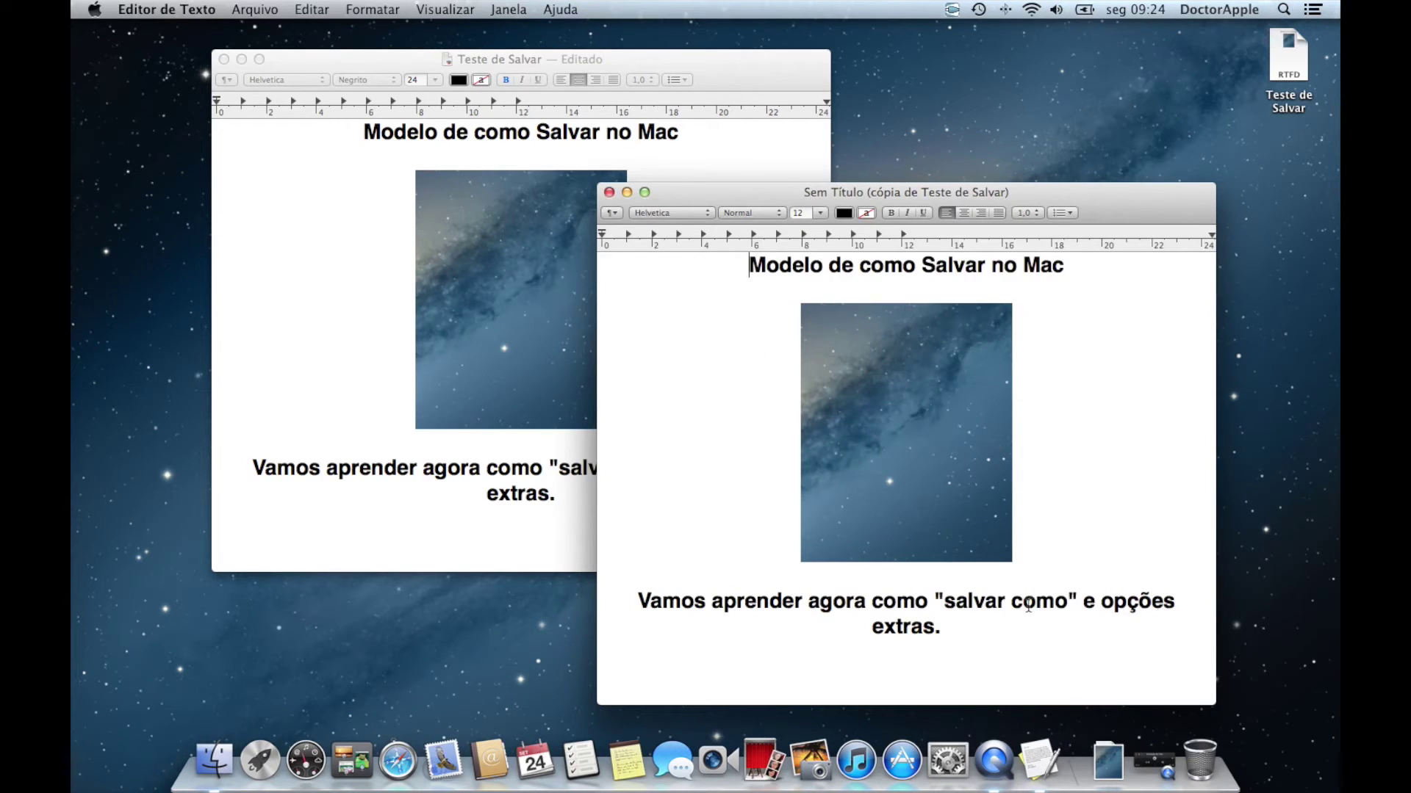
key(super+w)
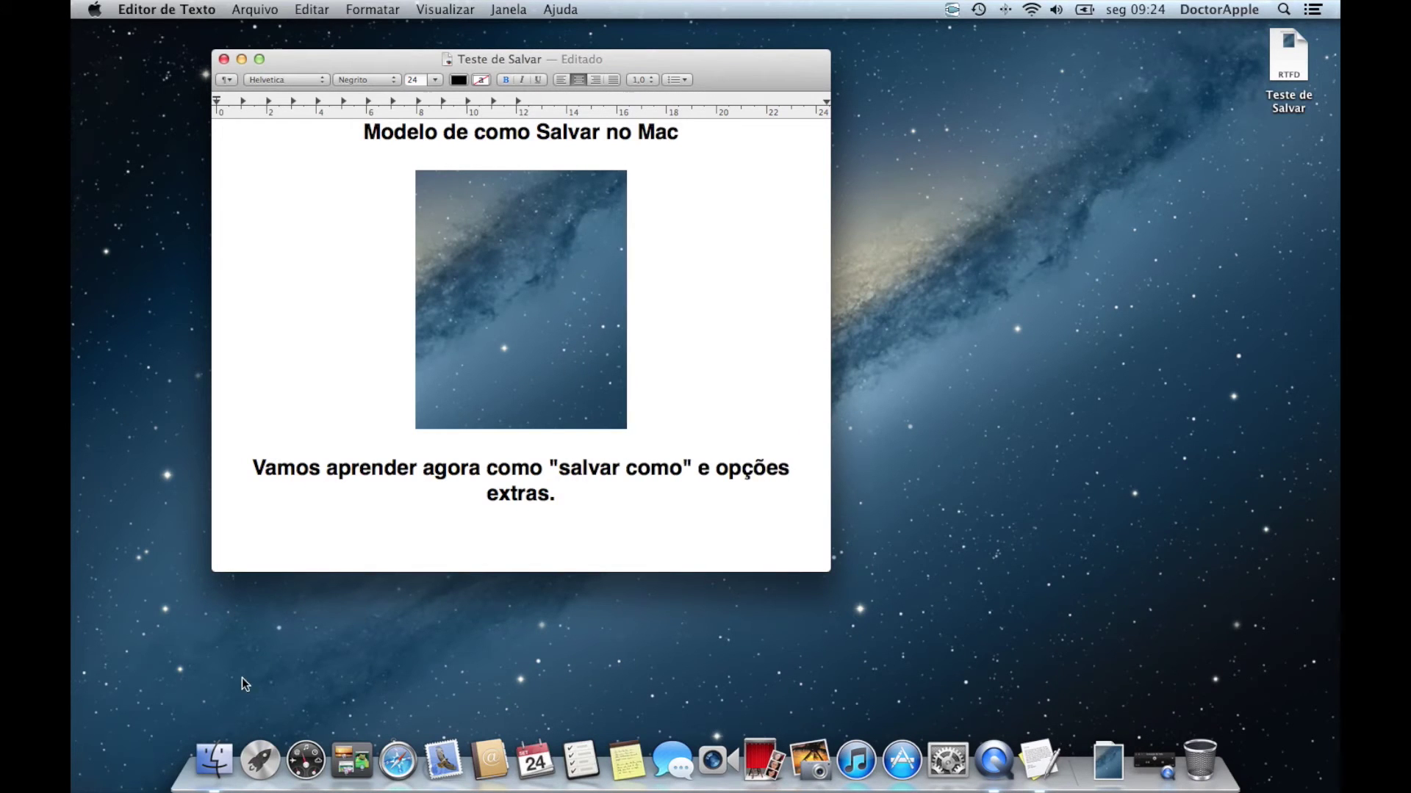
Switch to Finder and open "cópia de Teste de Salvar" from the Documentos folder.
click(213, 758)
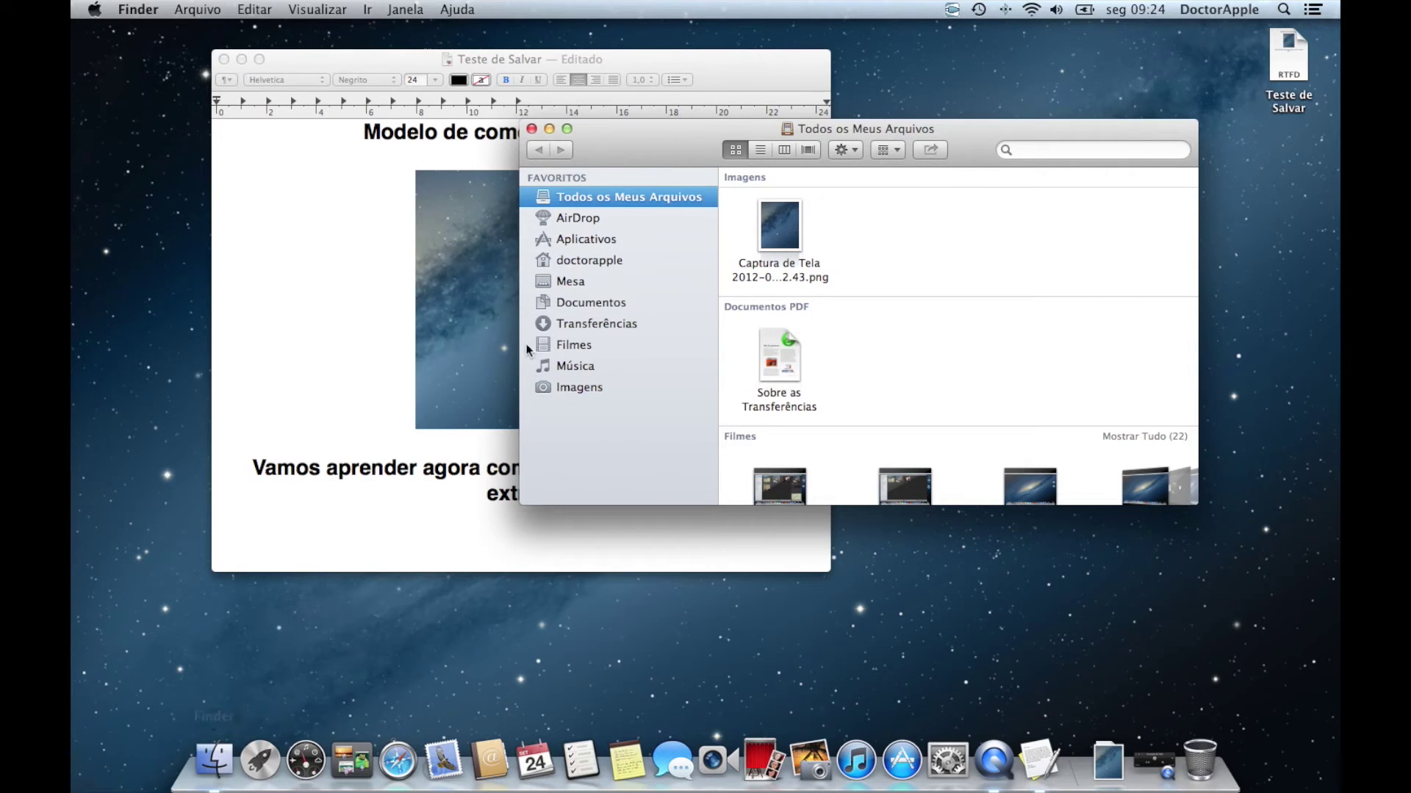
click(581, 304)
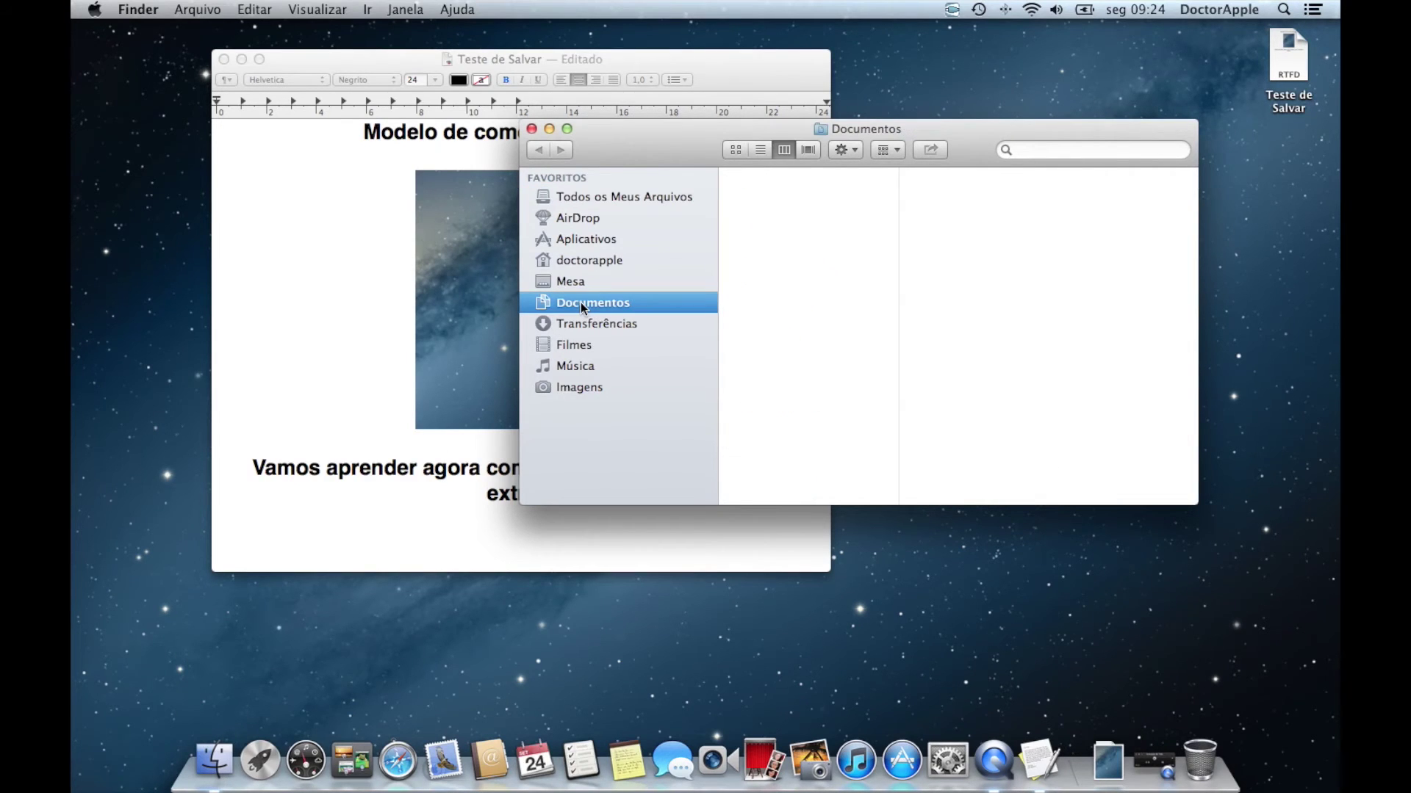
click(787, 177)
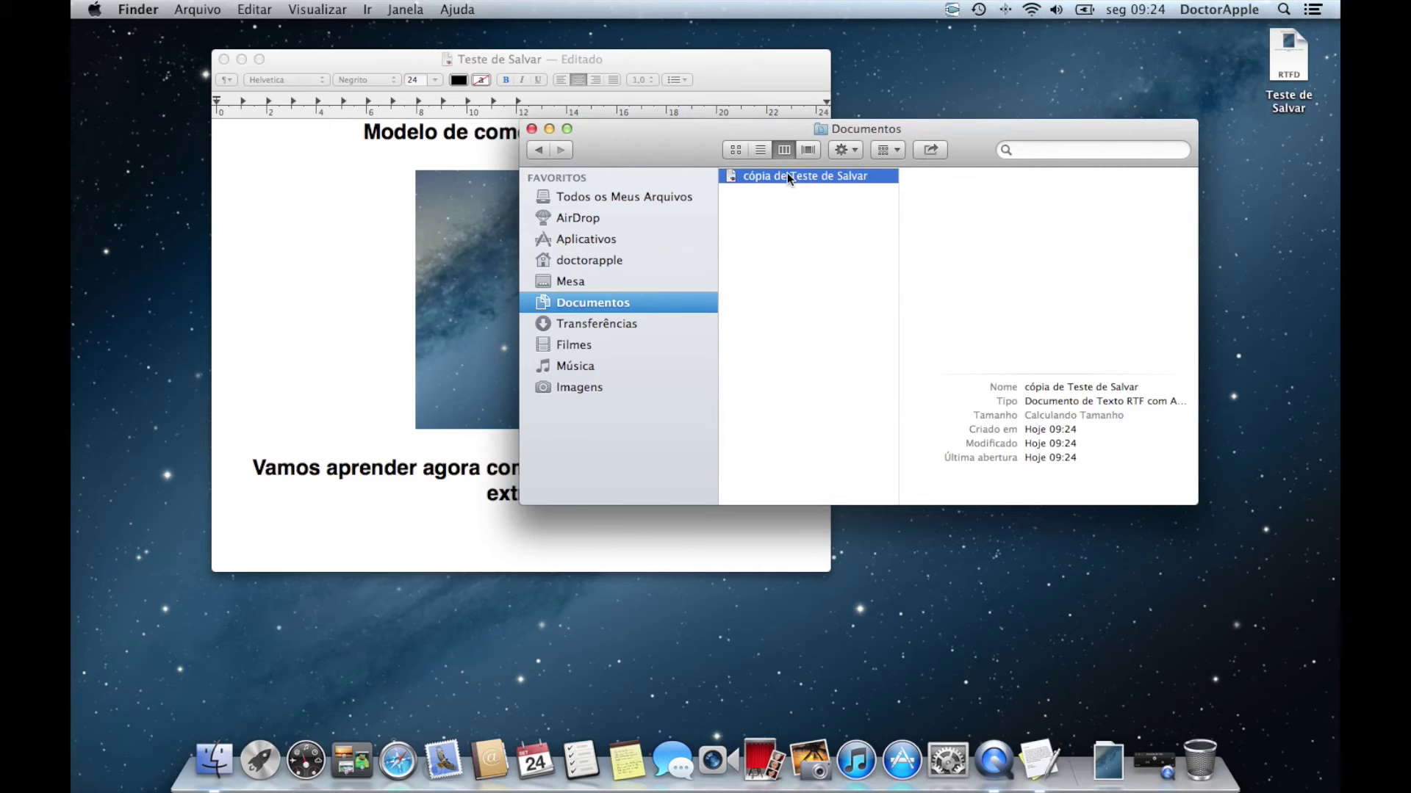
key(super+Tab)
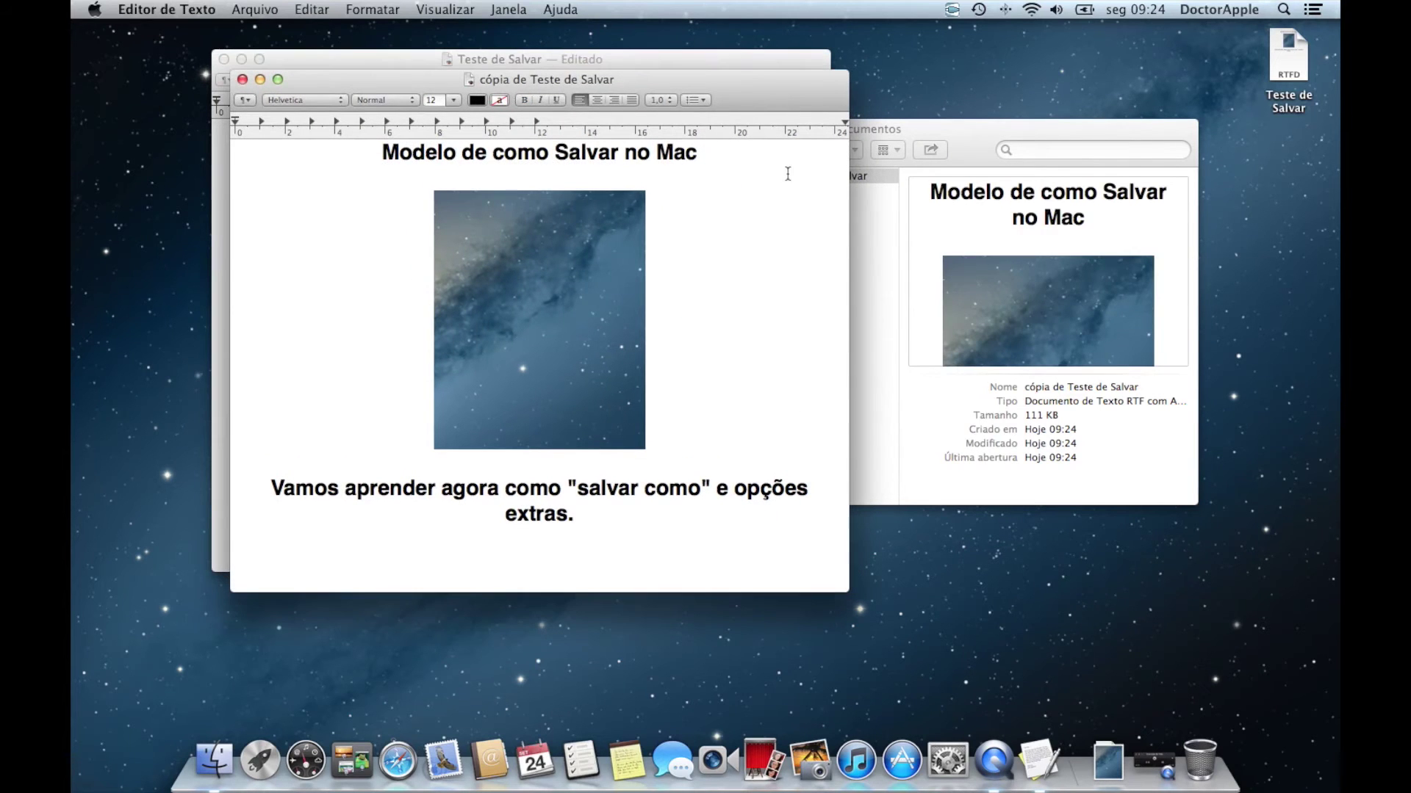
Colour the words "salvar como" dark red in "cópia de Teste de Salvar" and close that document.
drag(578, 488, 700, 493)
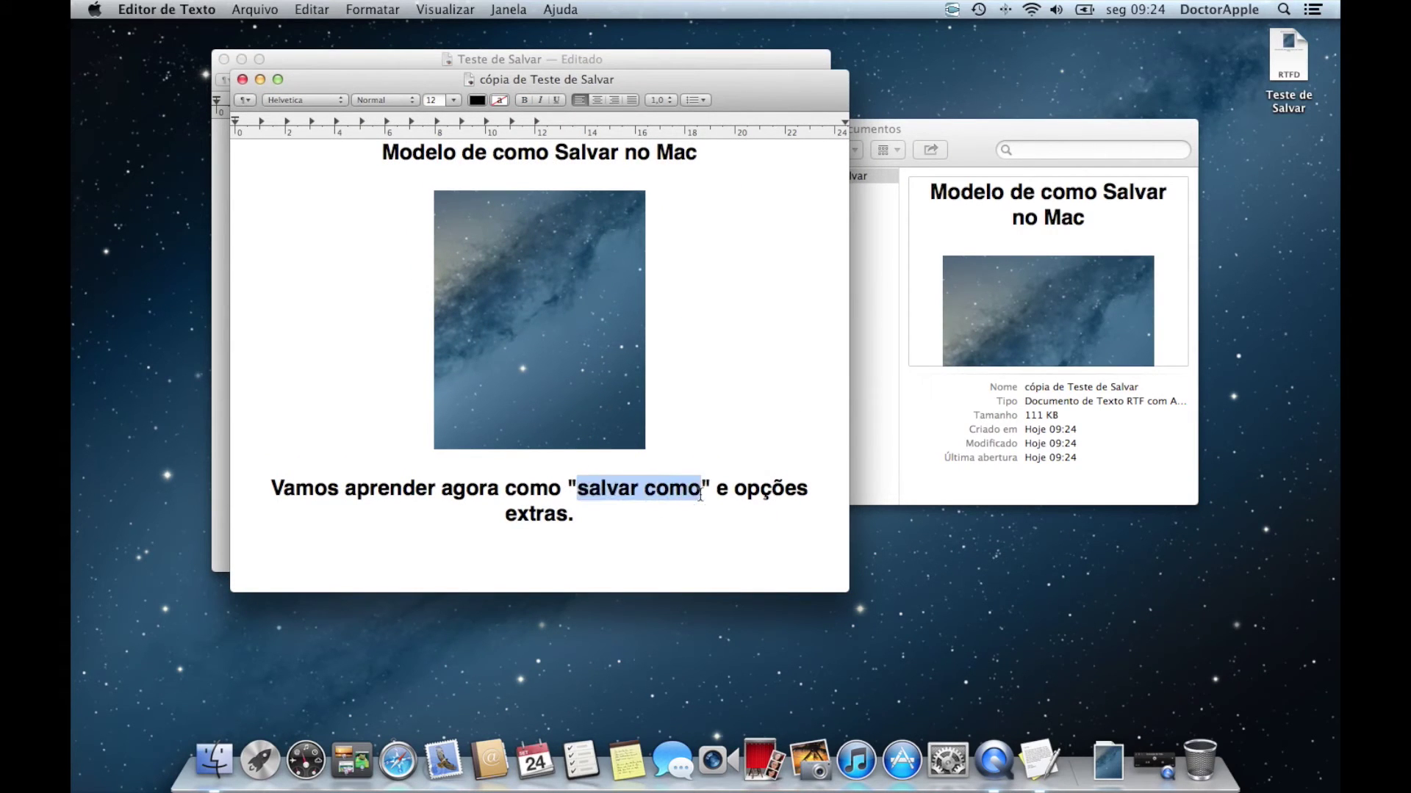
click(476, 101)
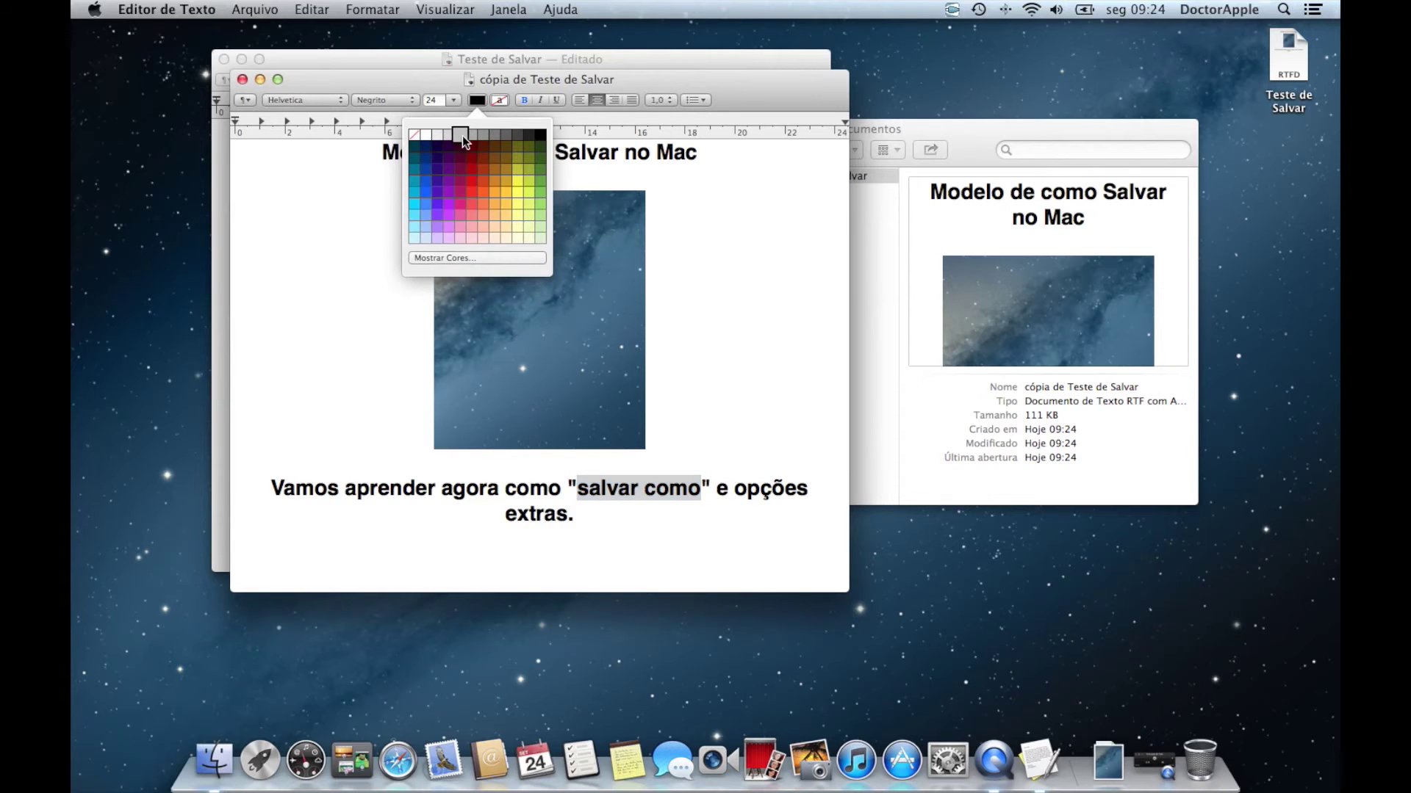
click(471, 170)
click(348, 208)
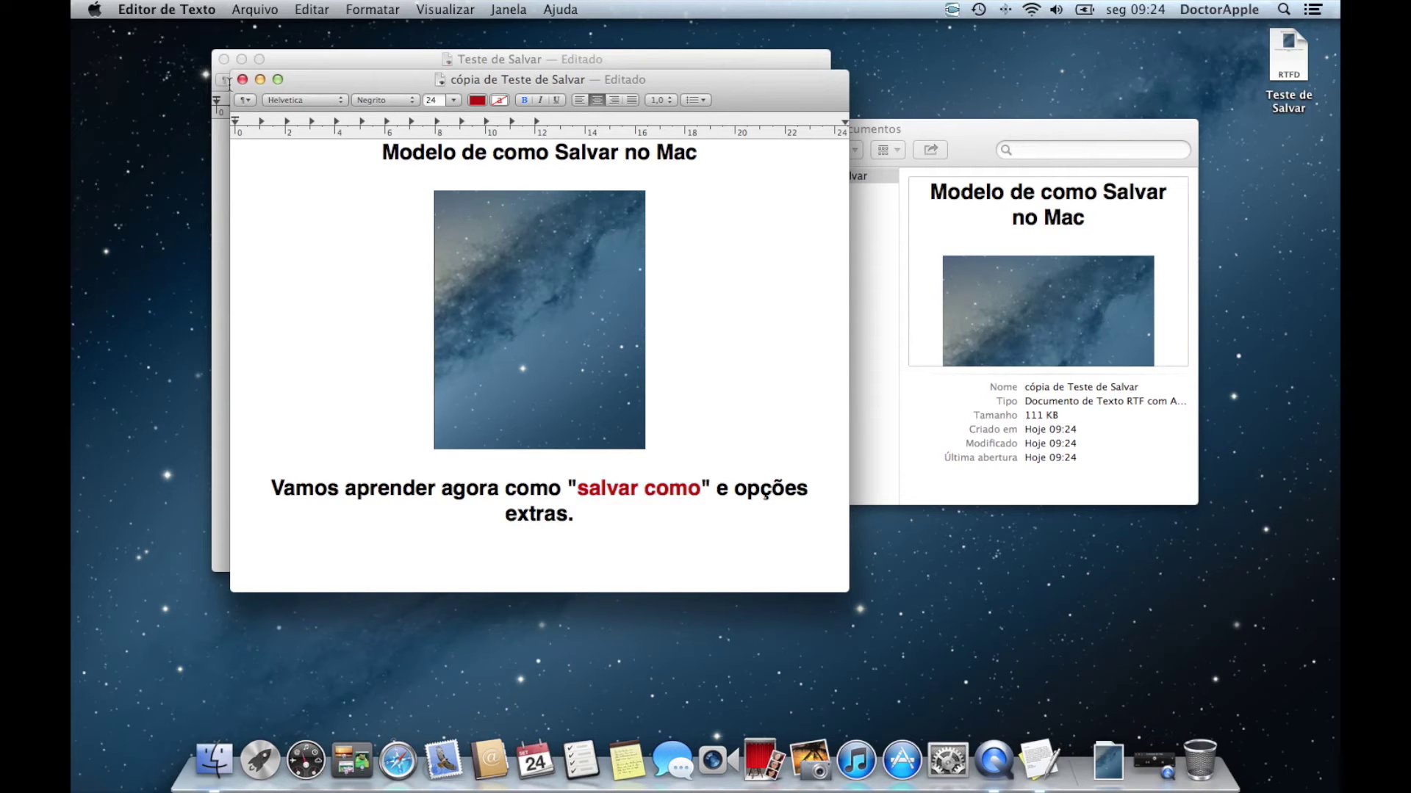
click(243, 81)
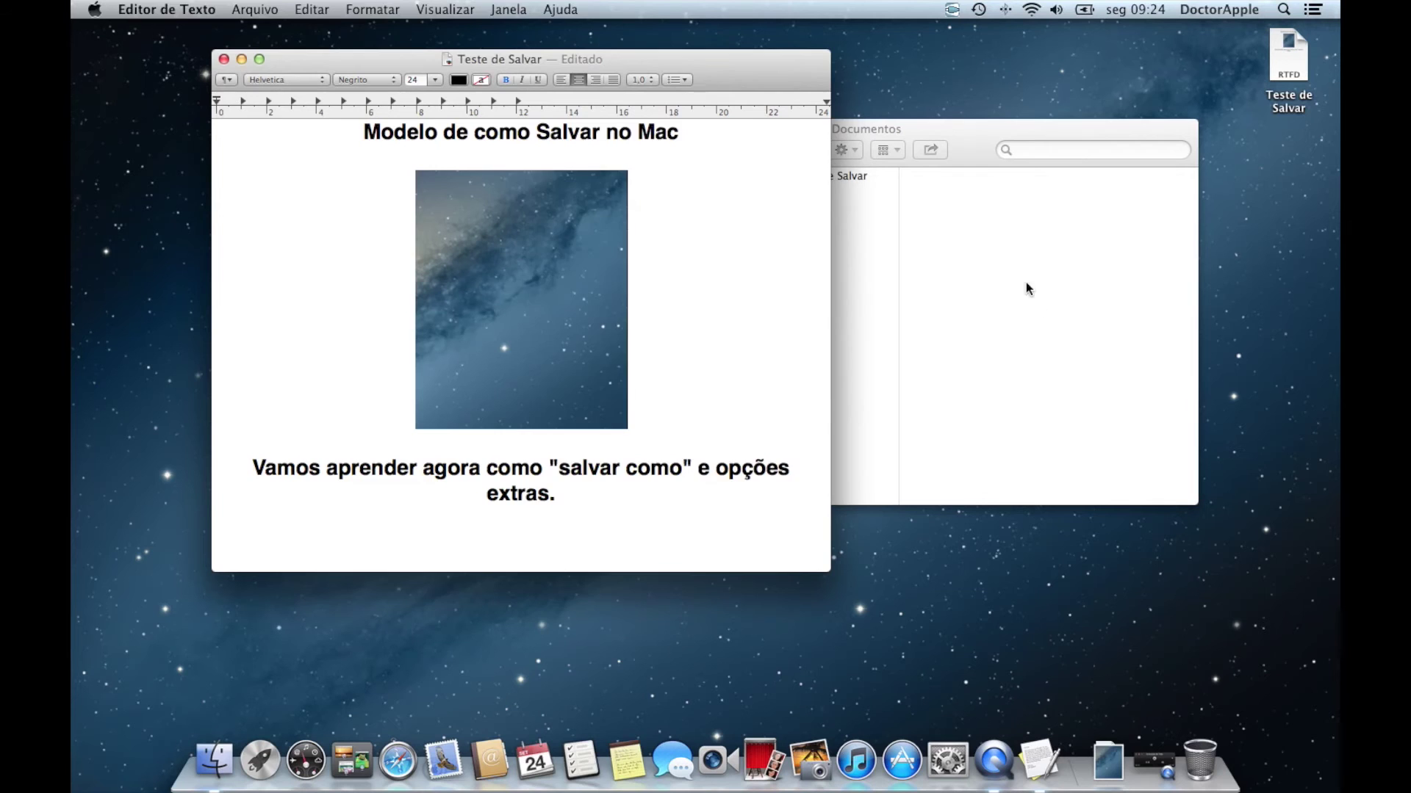
Check the text colour in the Finder preview of "cópia de Teste de Salvar" and close the Documentos window.
click(1034, 305)
click(841, 172)
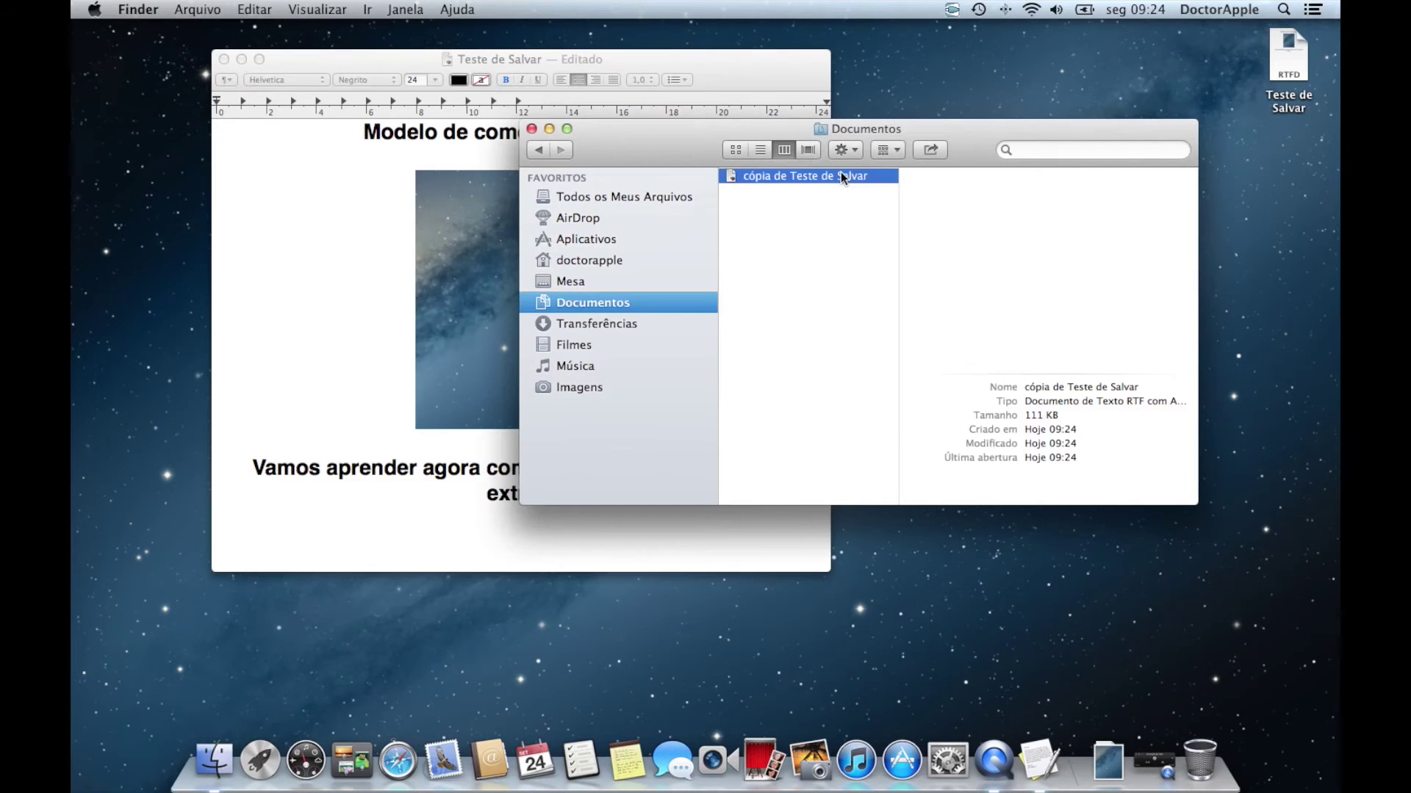
scroll(1035, 285, down, 5)
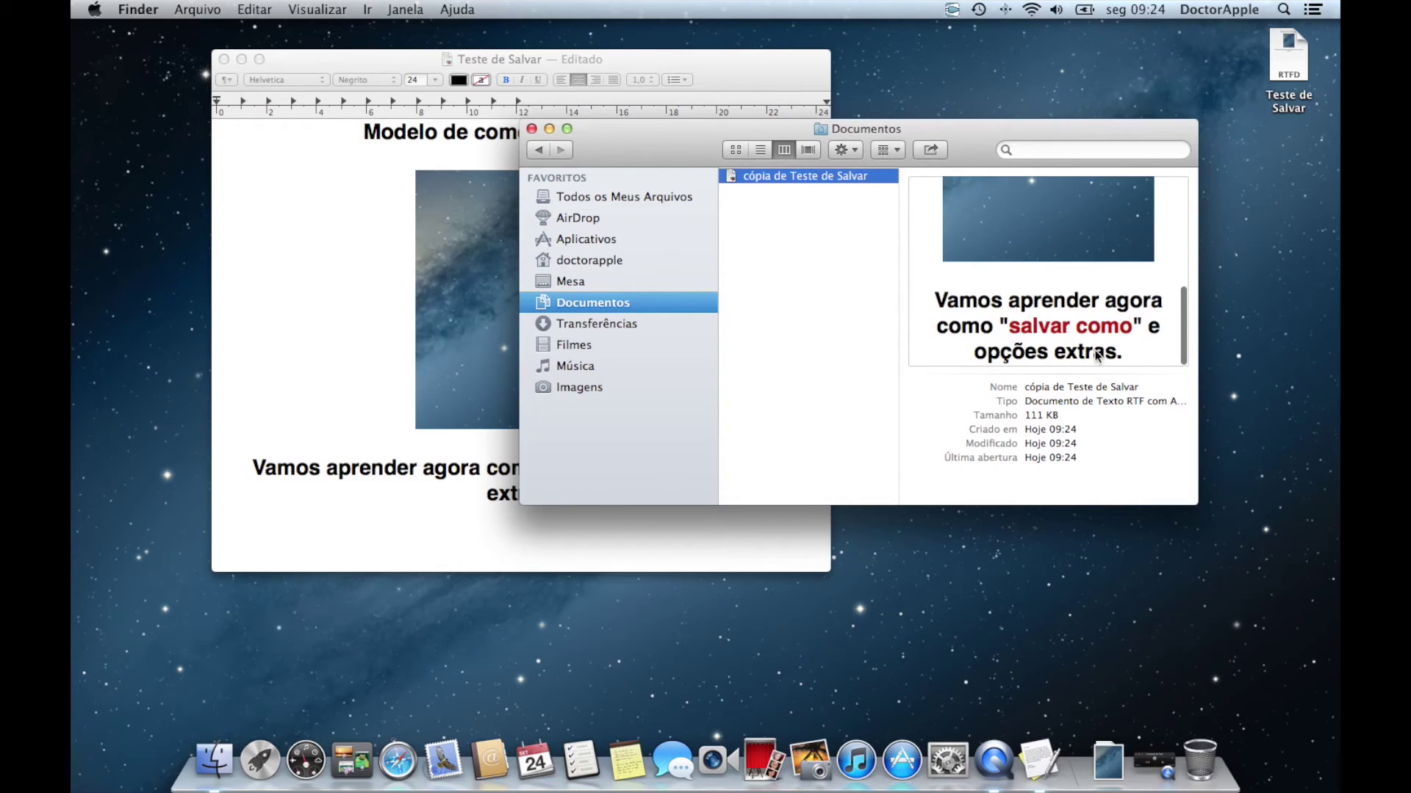
drag(662, 138, 717, 45)
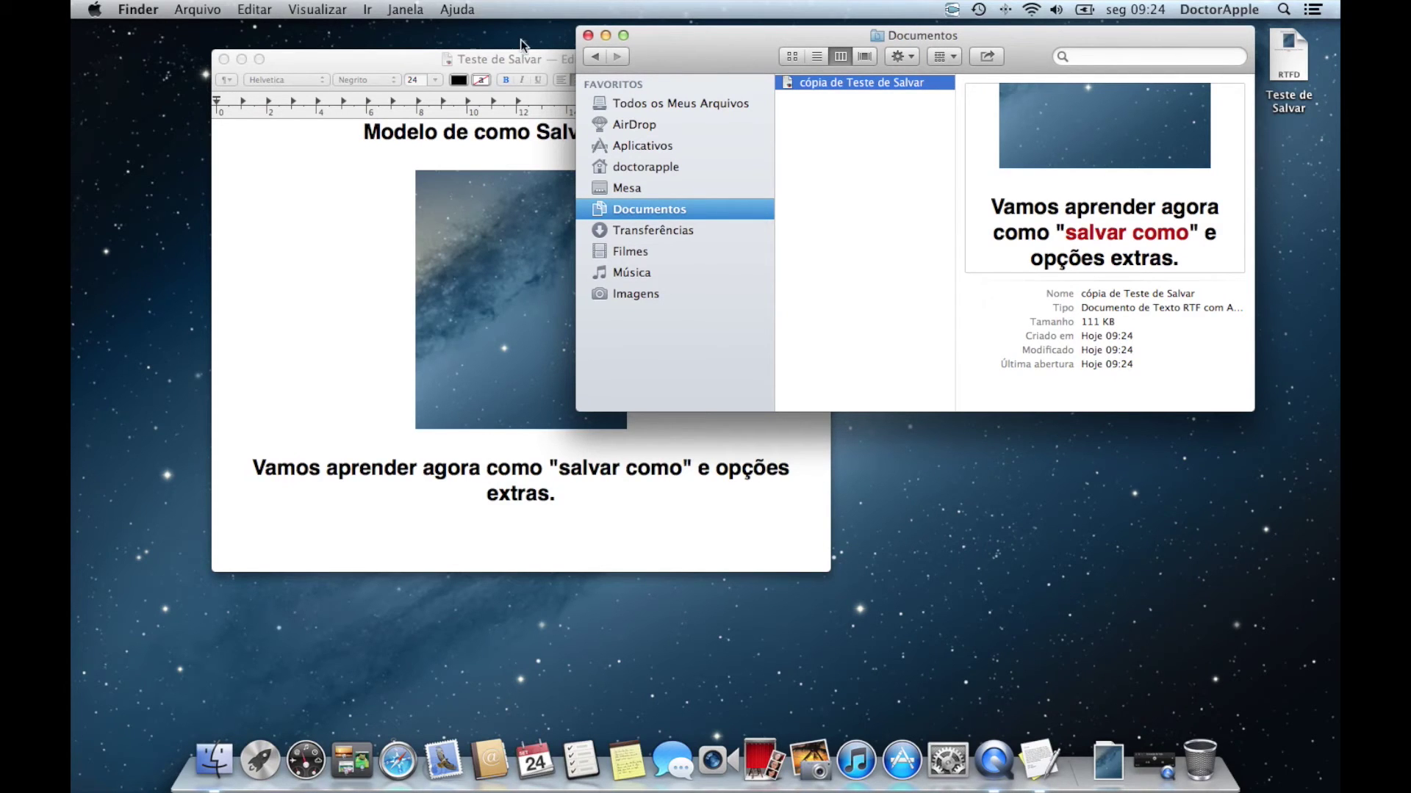
click(590, 38)
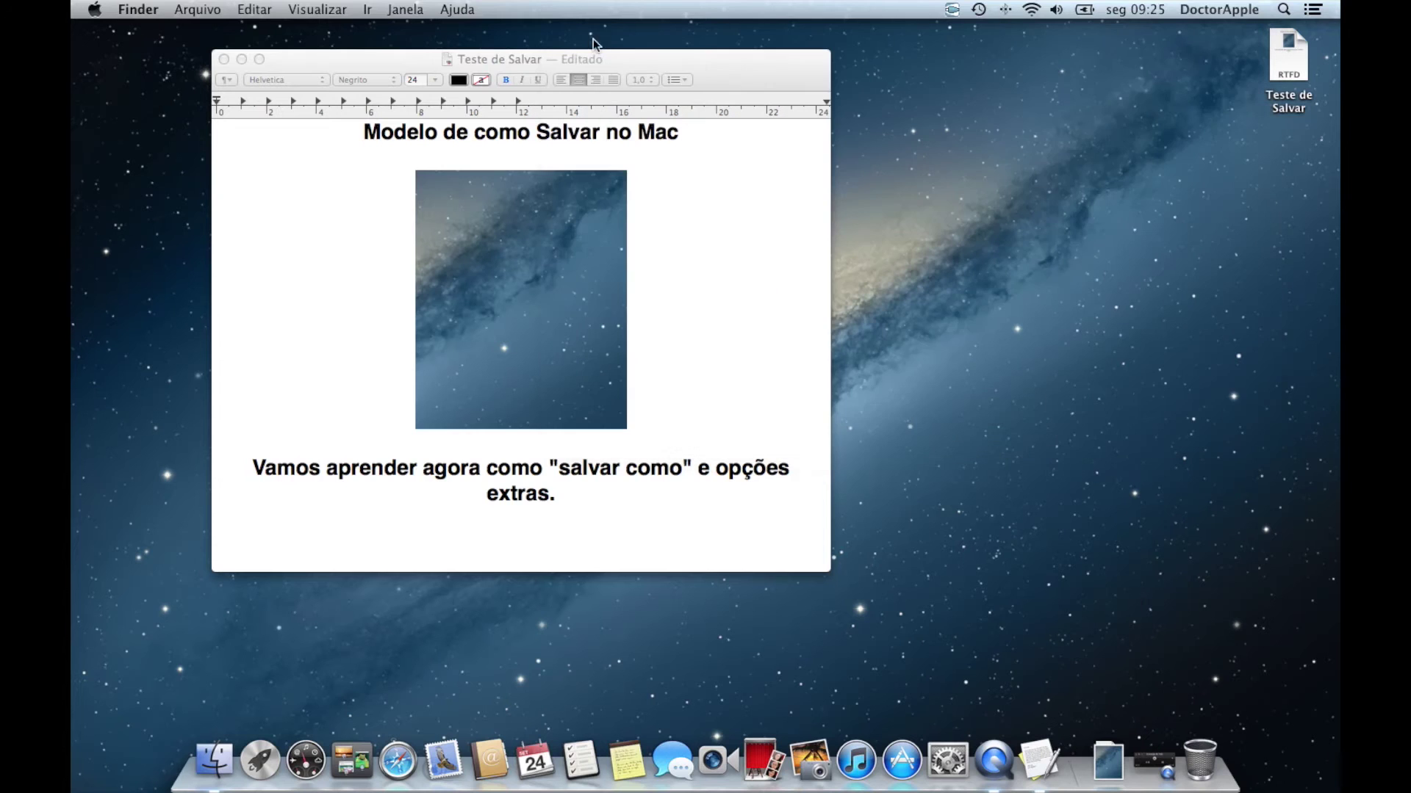
Browse all versions of Teste de Salvar, viewing the 09:19 version and returning to the 09:24 one.
click(727, 72)
mouse_move(620, 59)
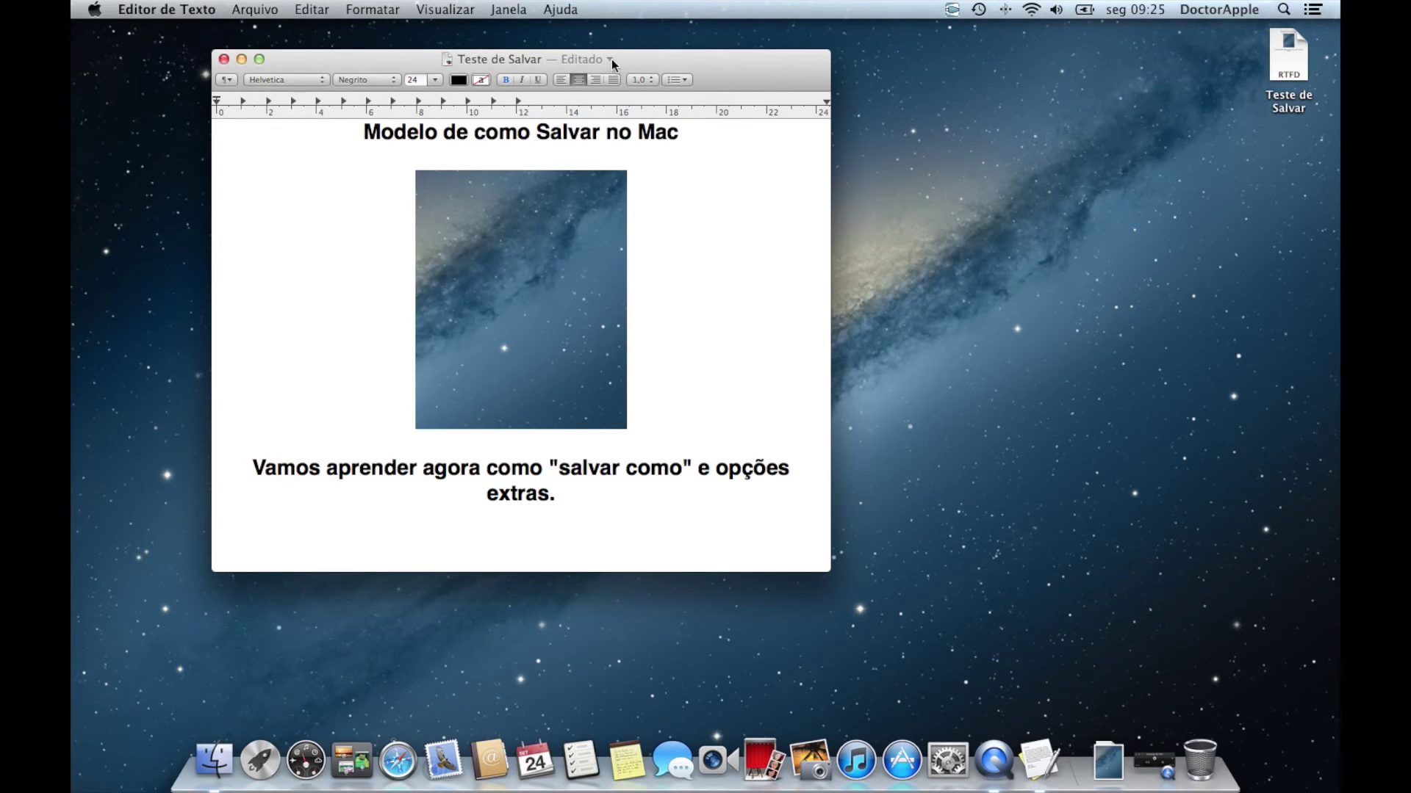
click(603, 60)
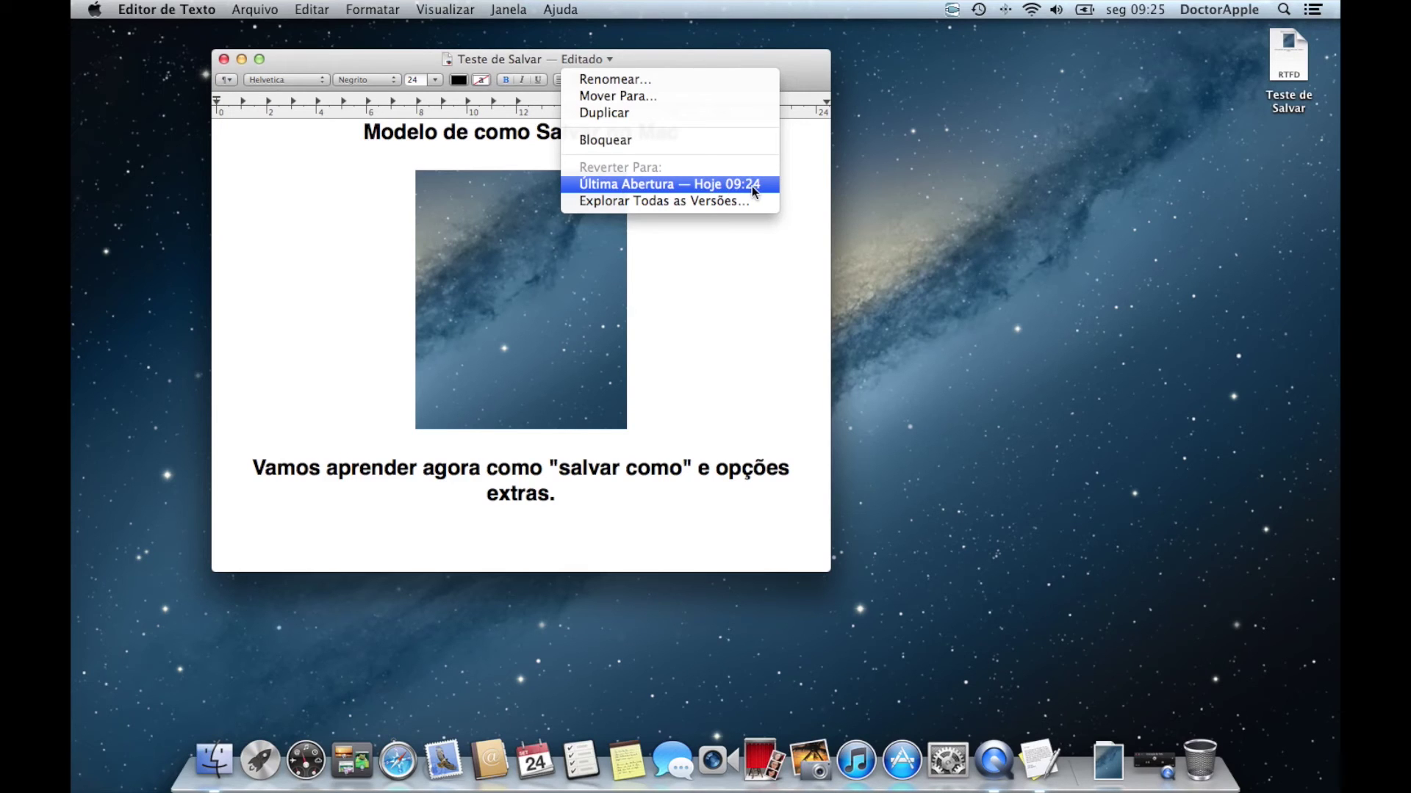
click(681, 203)
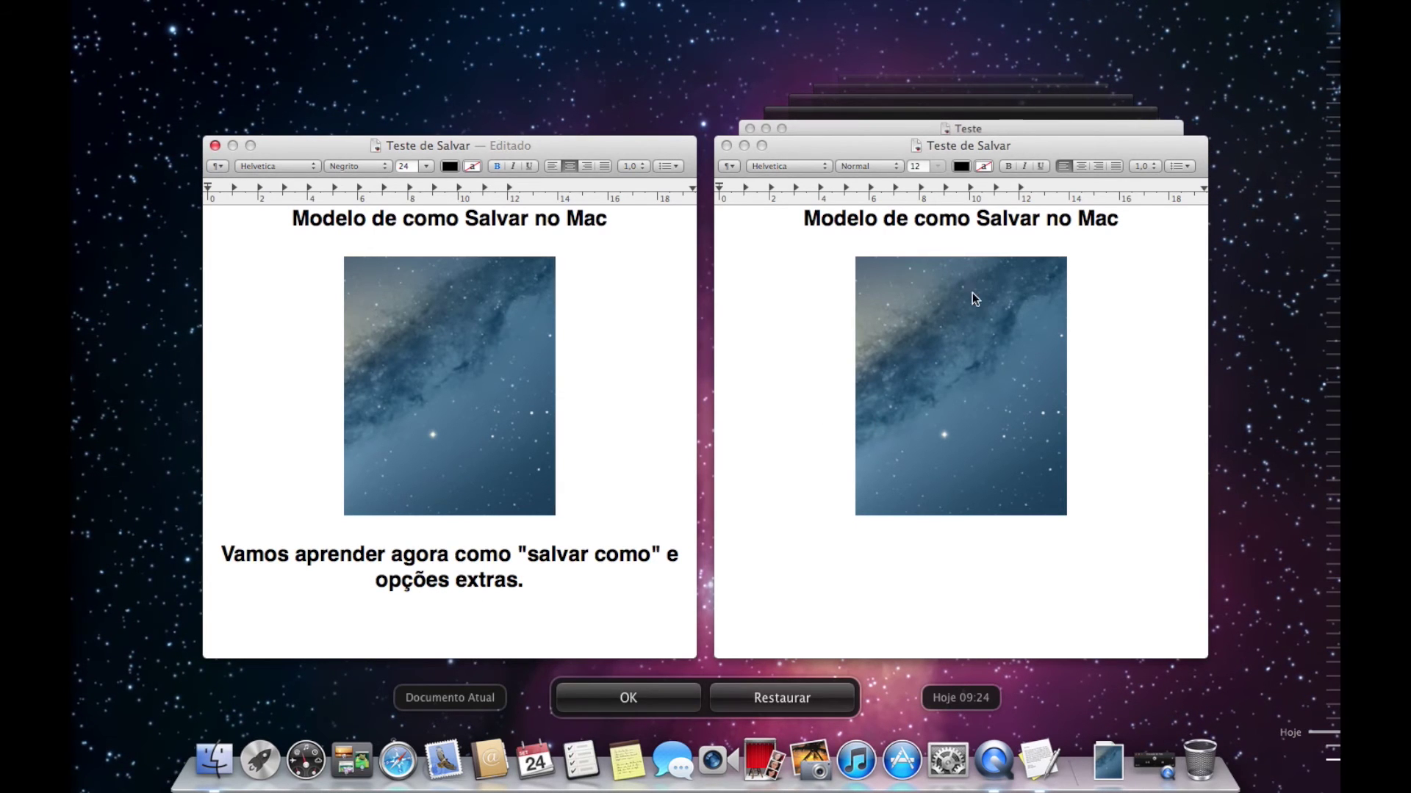
click(1017, 128)
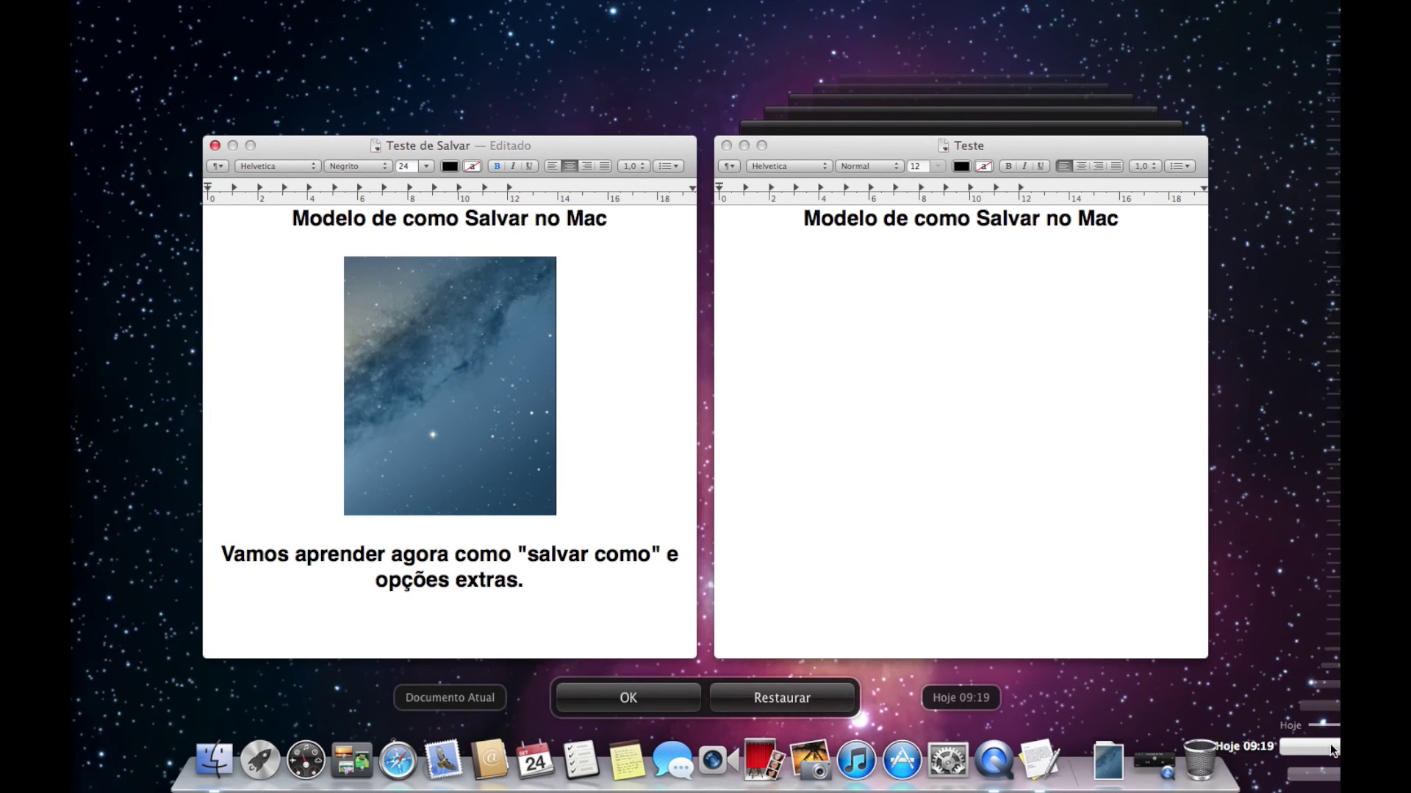
click(1321, 760)
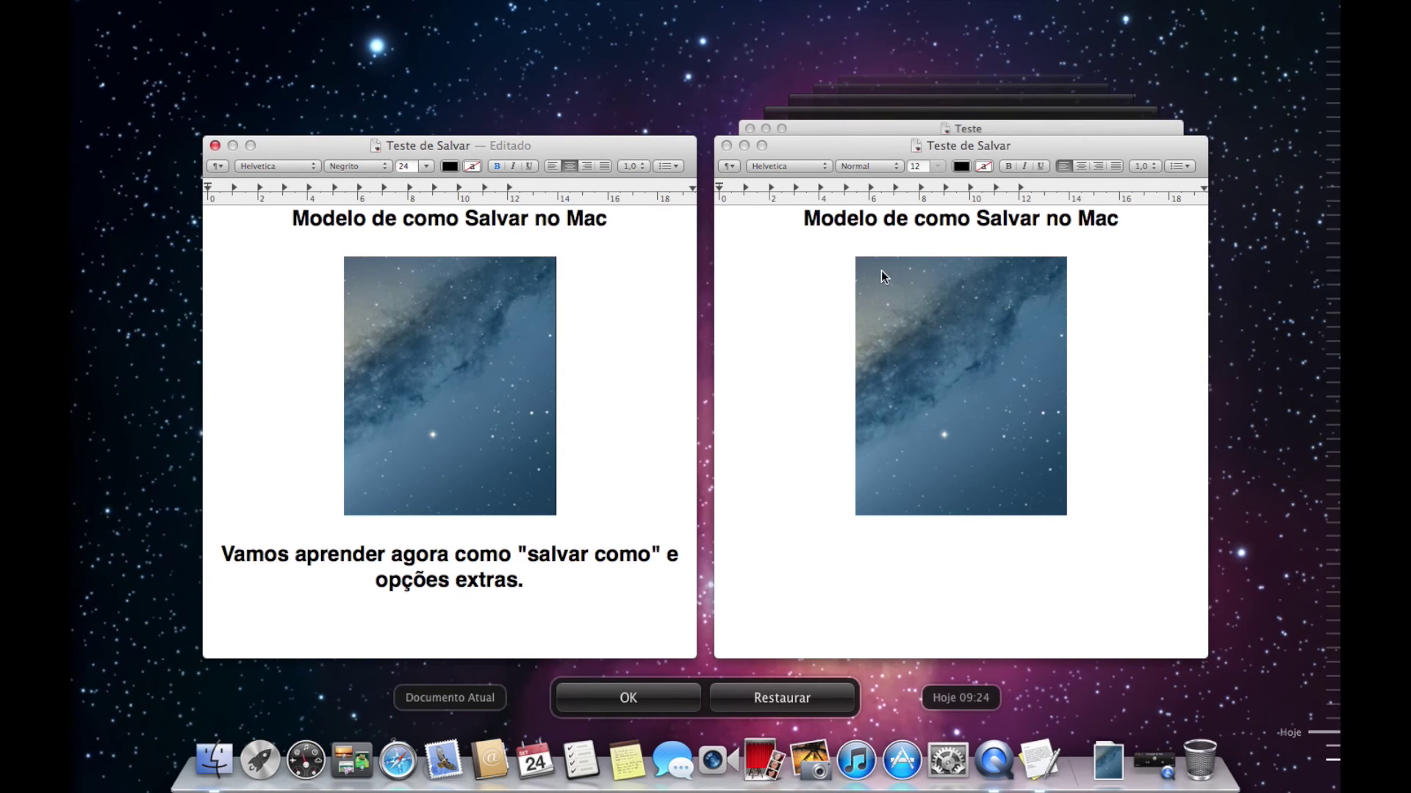
Copy "Salvar no Mac" from the 09:24 version's title and paste it on a new line below the current document's last sentence.
click(976, 222)
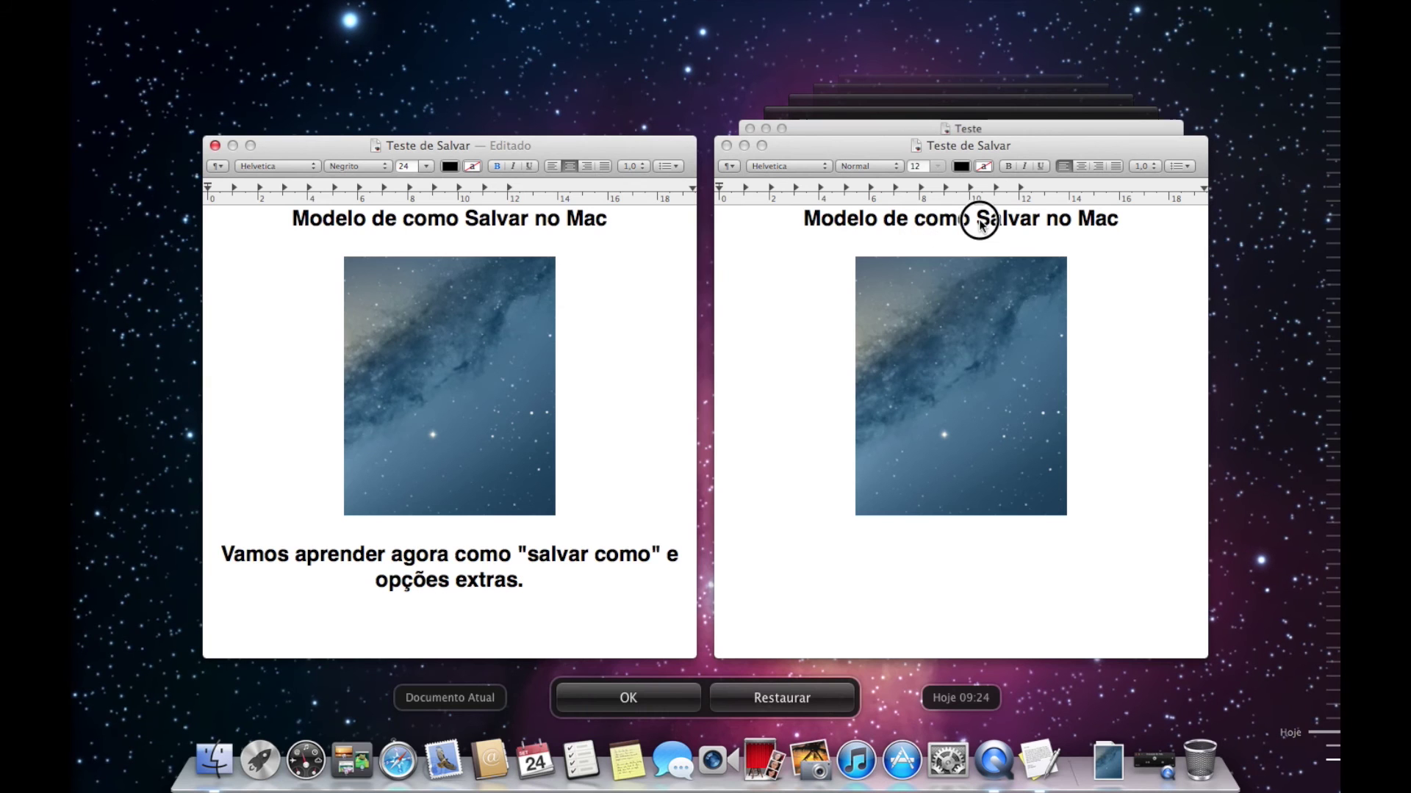
drag(982, 220, 1115, 218)
key(super+c)
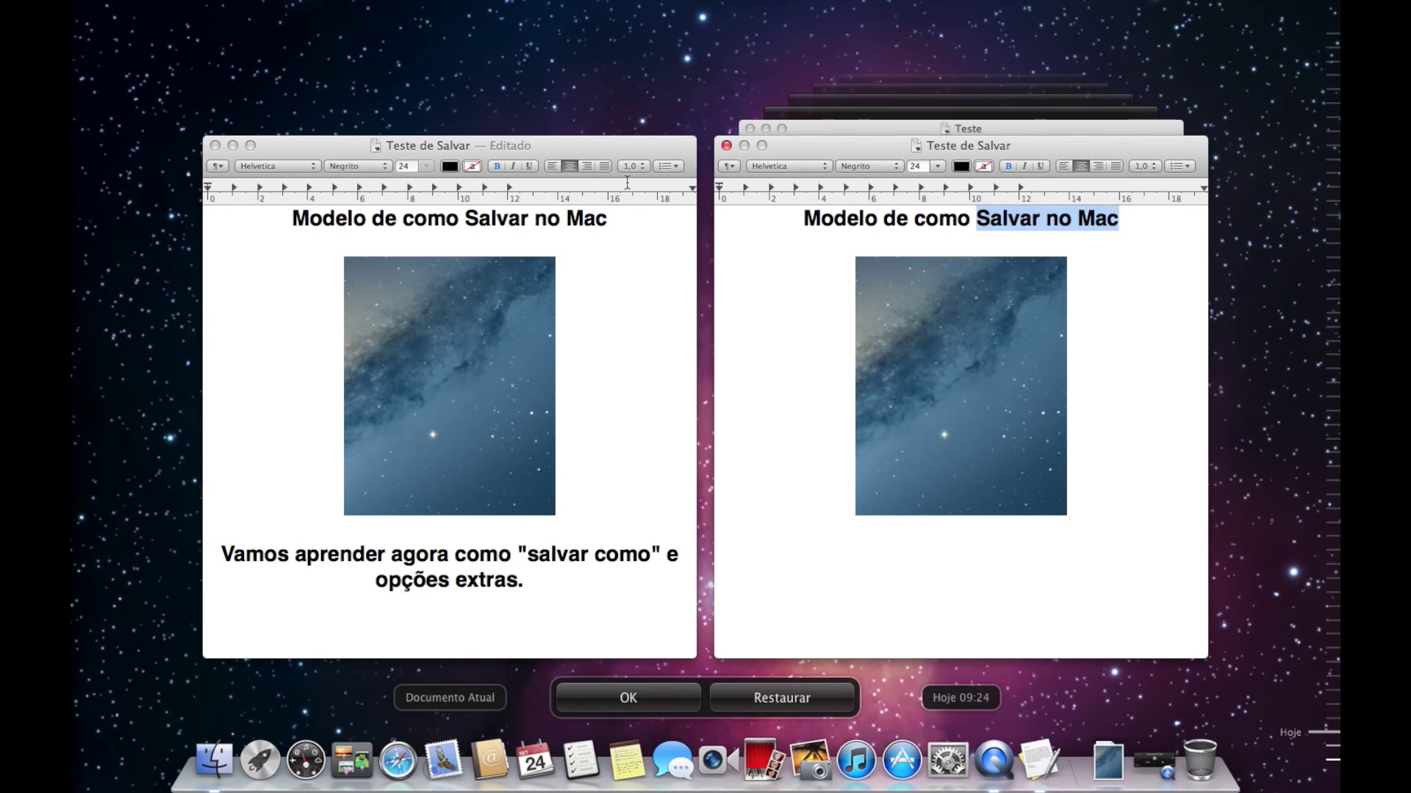
click(547, 577)
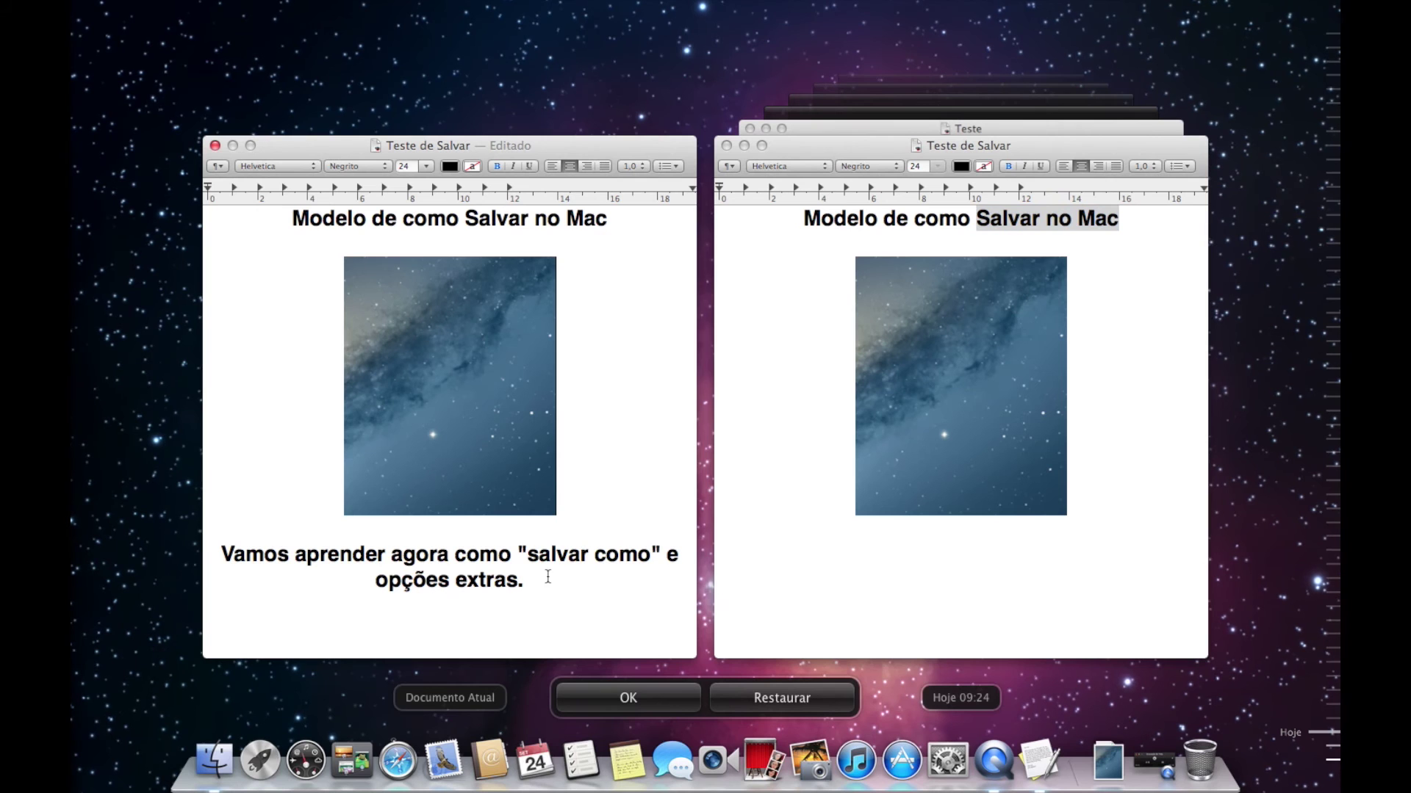
key(Return)
key(super+v)
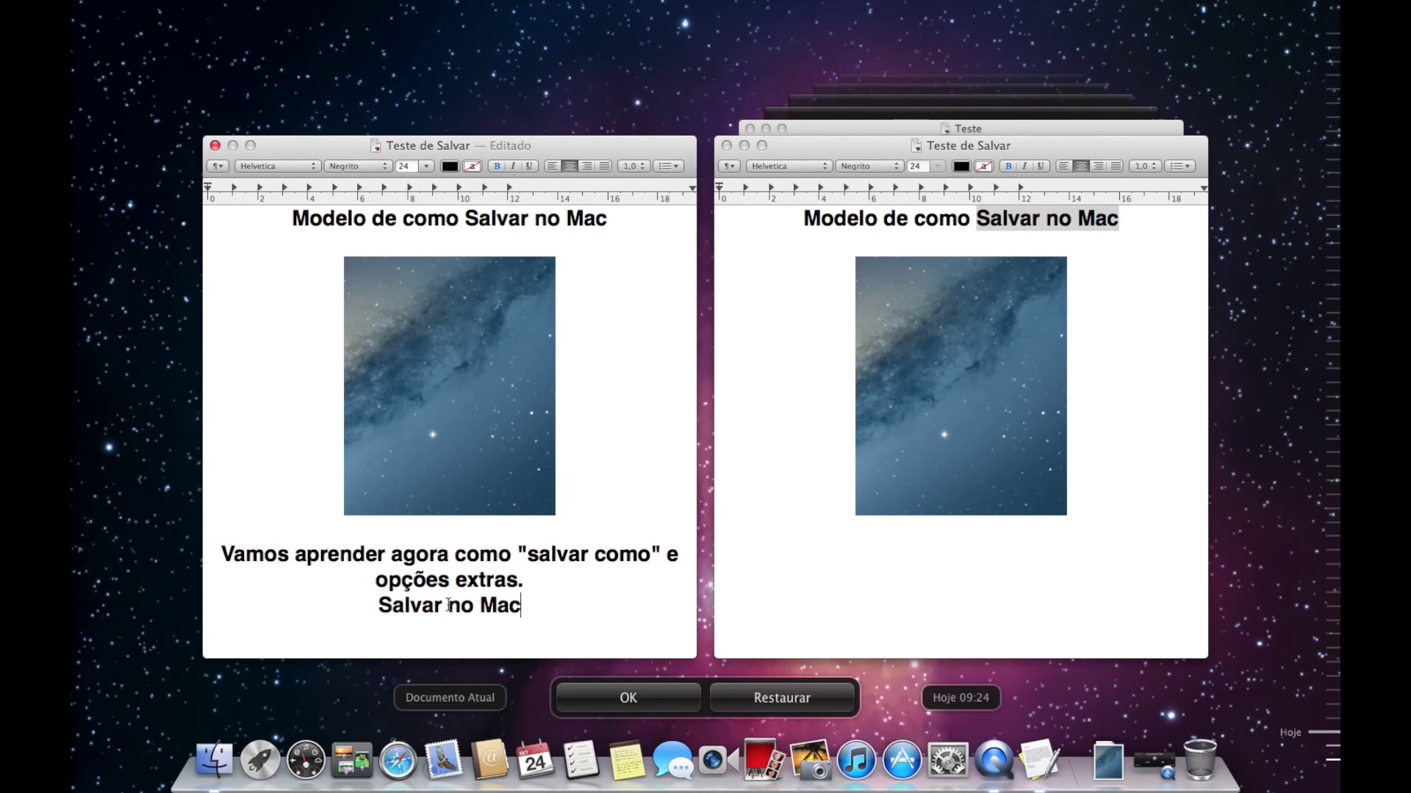
Restore the older version named Teste, which contains only the title, as the current document.
click(912, 131)
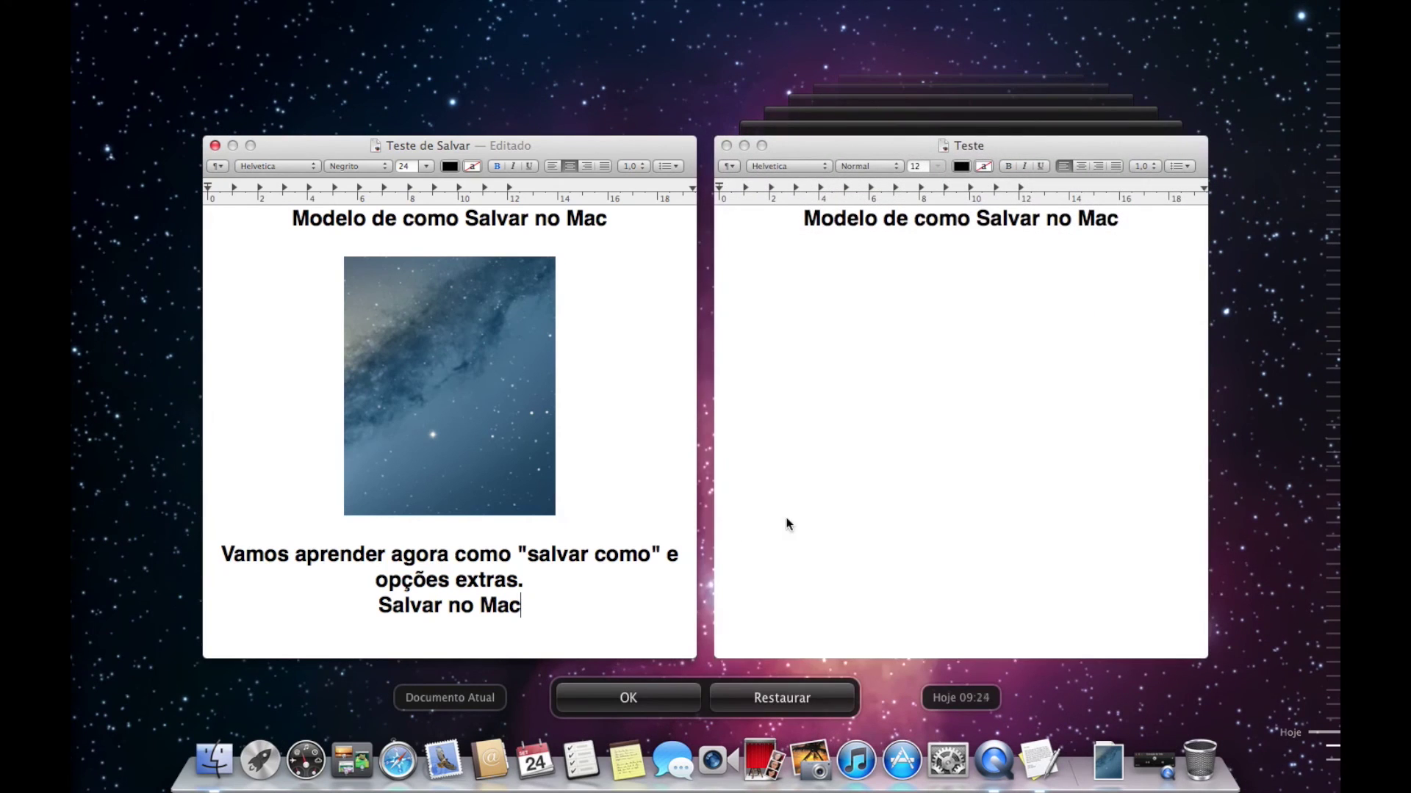
click(798, 697)
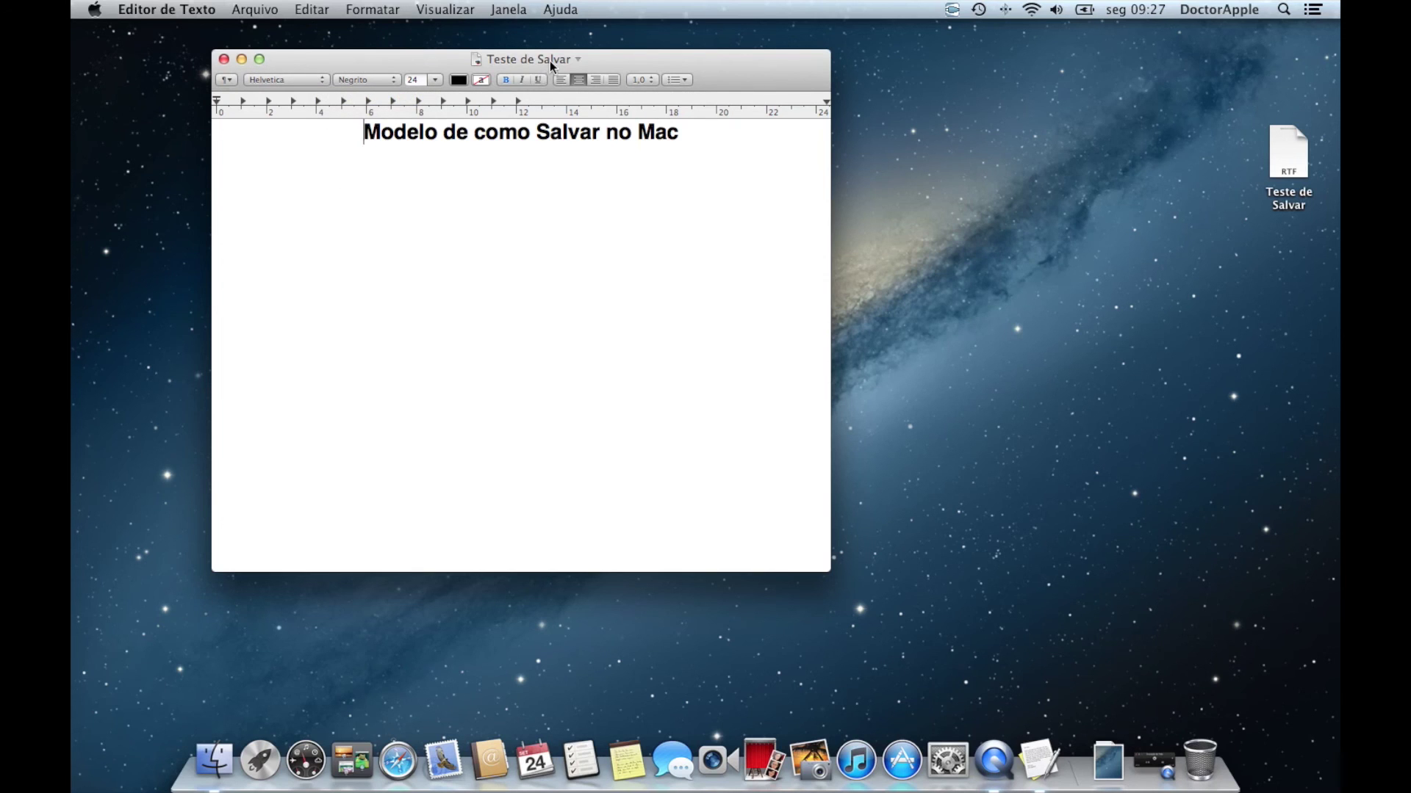
click(576, 60)
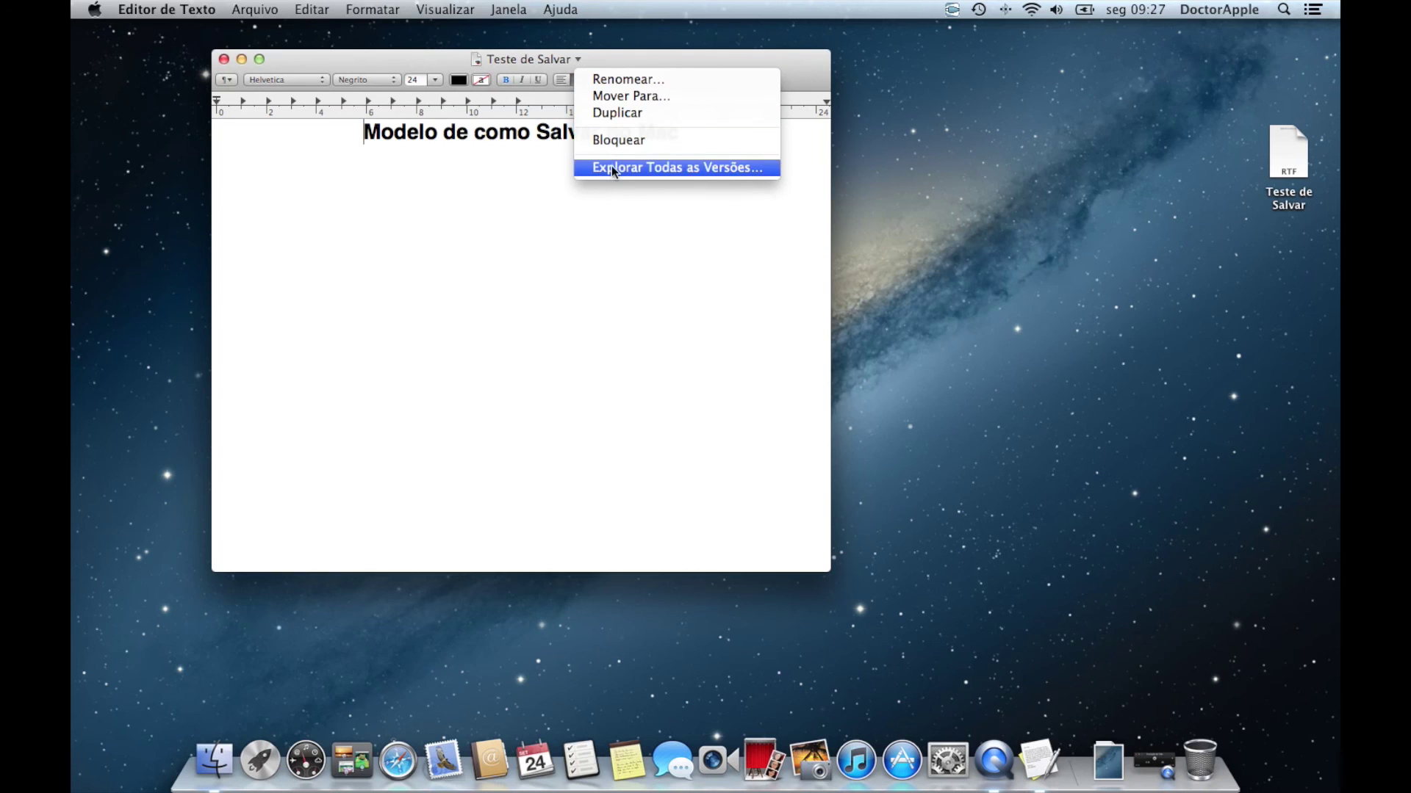
click(242, 10)
click(242, 9)
click(248, 10)
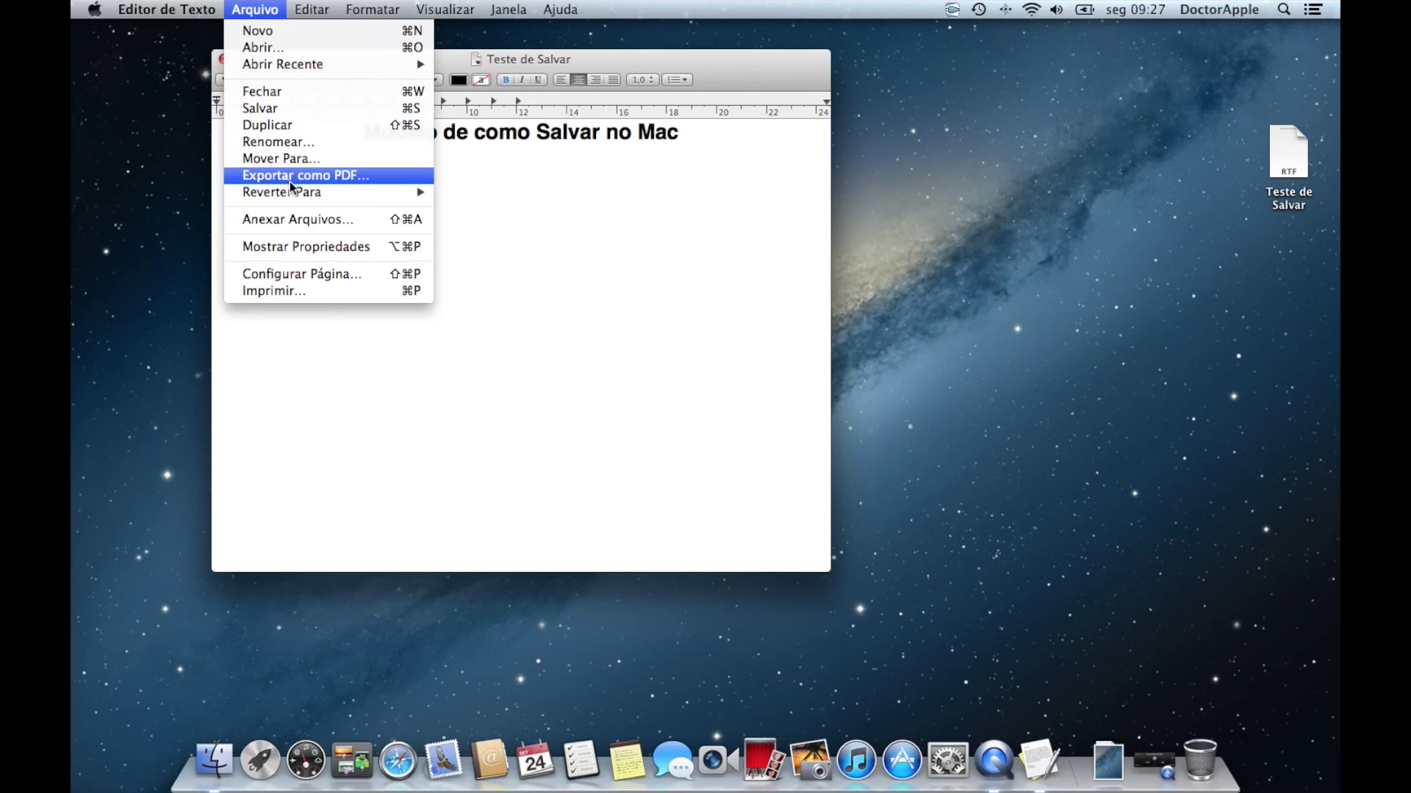
mouse_move(292, 191)
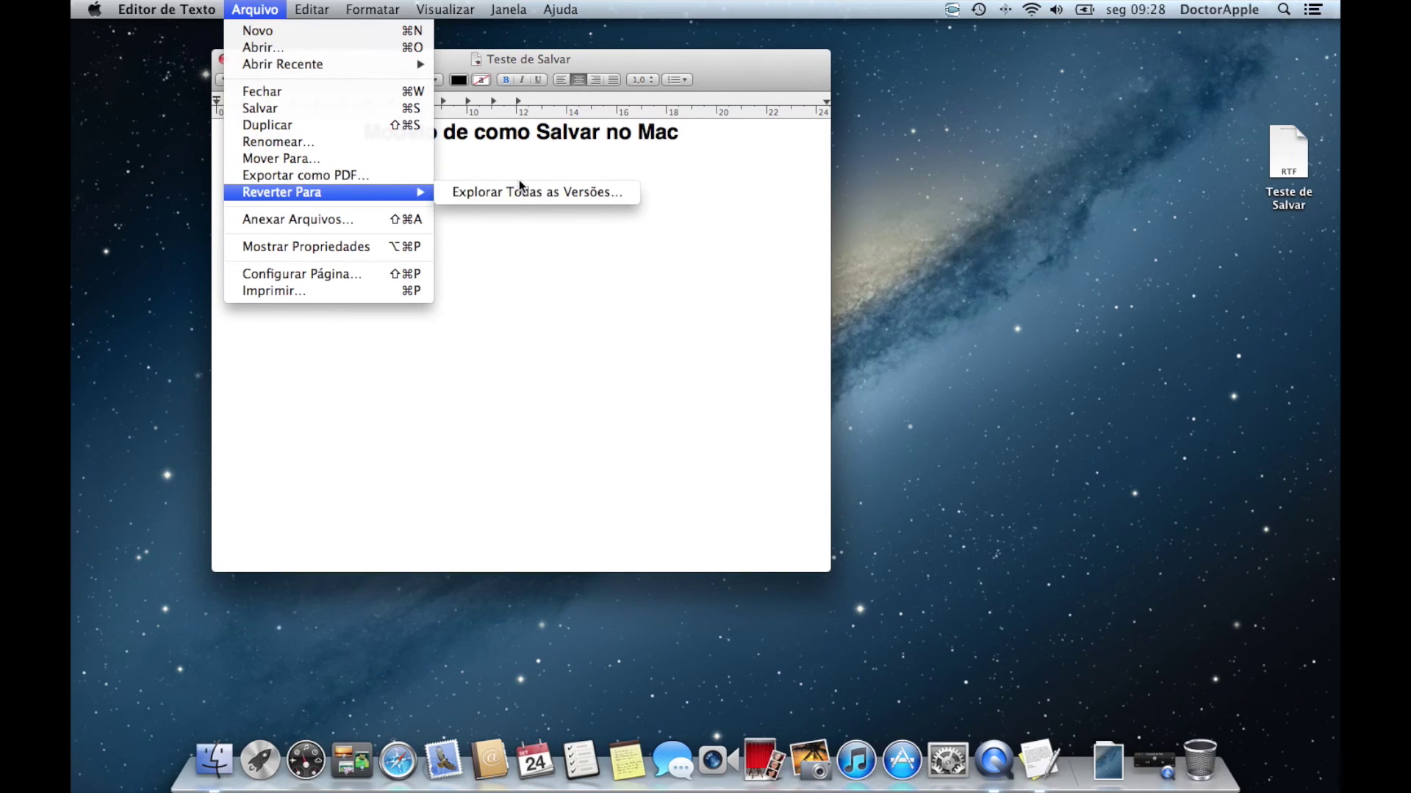
click(566, 63)
Lock the Teste de Salvar document against changes and close it.
click(559, 63)
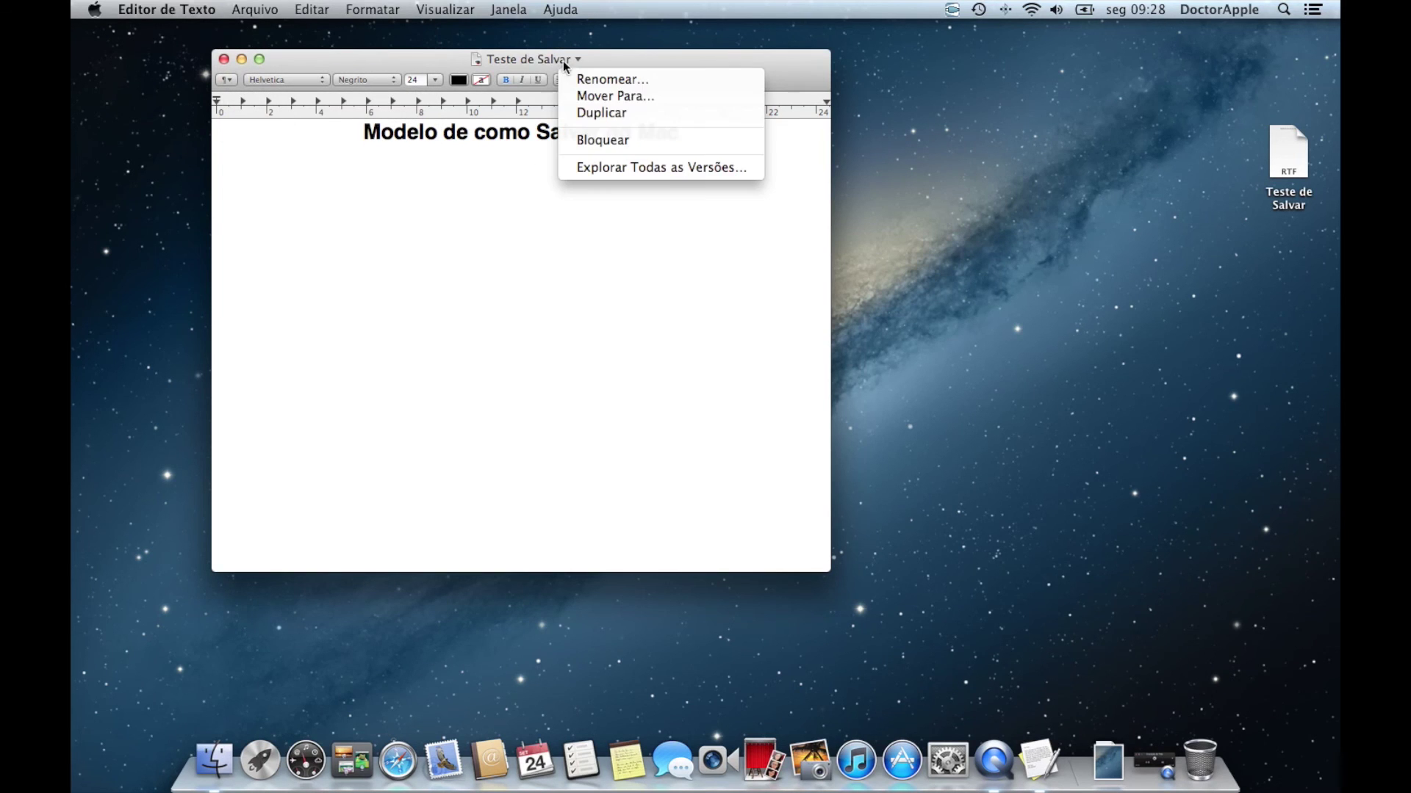
click(598, 143)
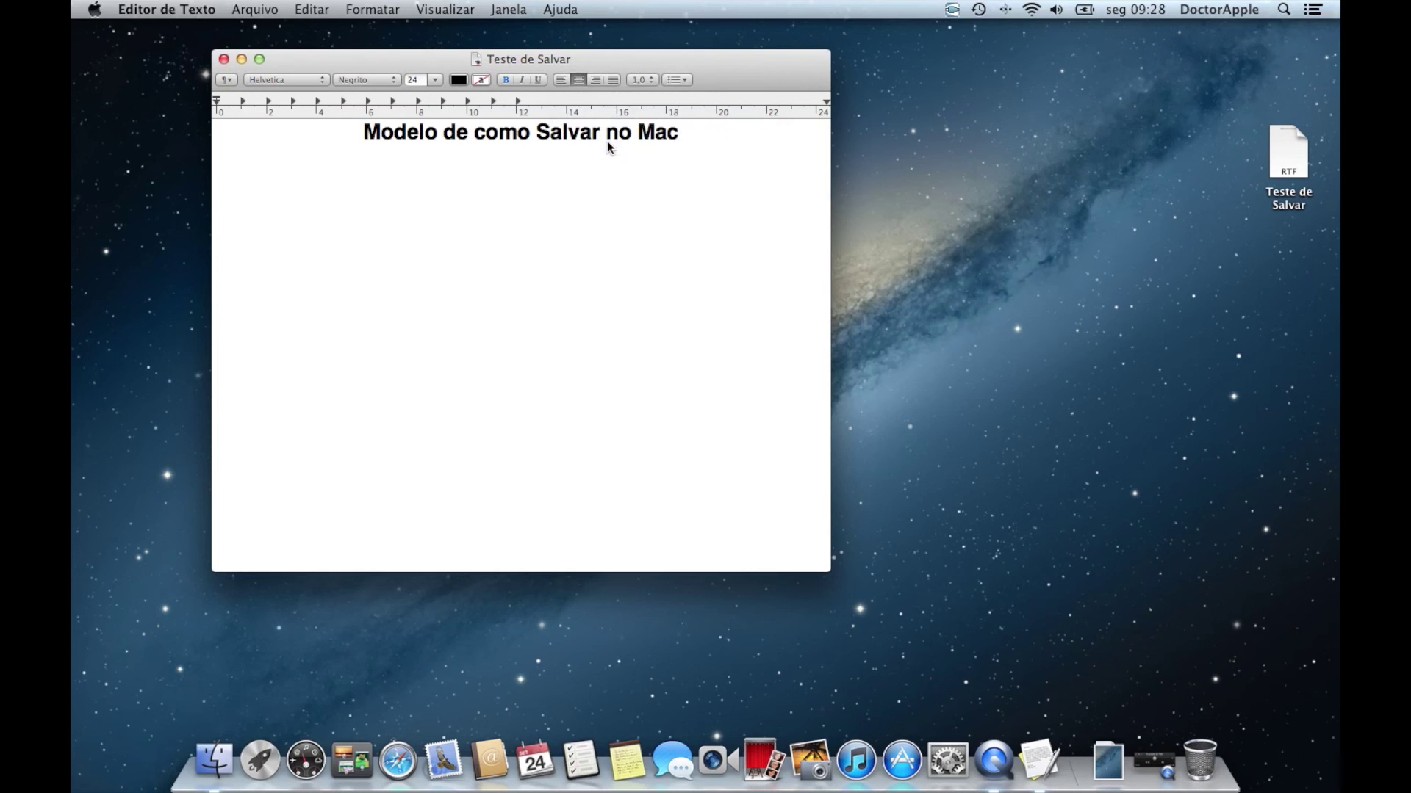
click(223, 61)
click(658, 170)
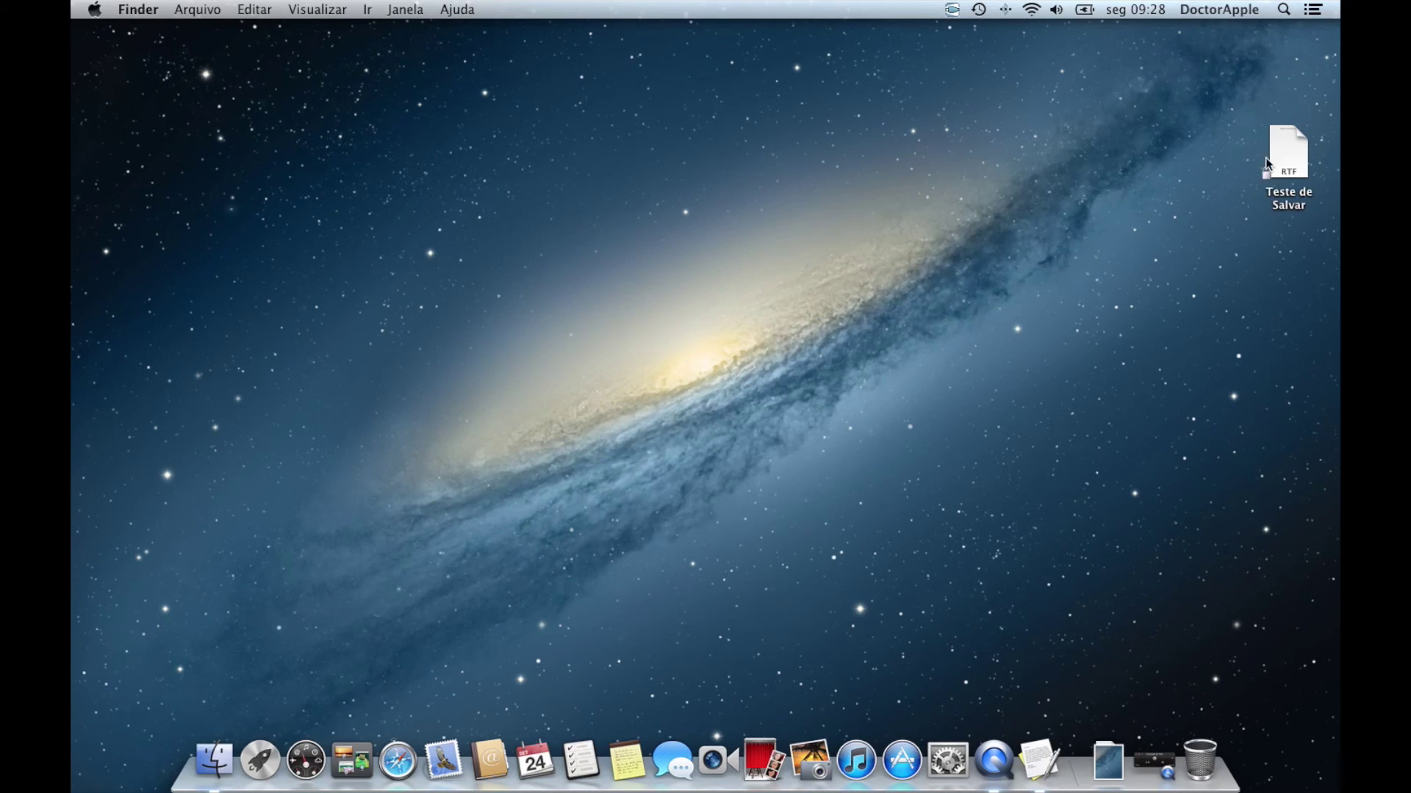
Reopen Teste de Salvar from the desktop, add a period after the title and unlock the file to allow the edit.
double_click(1290, 162)
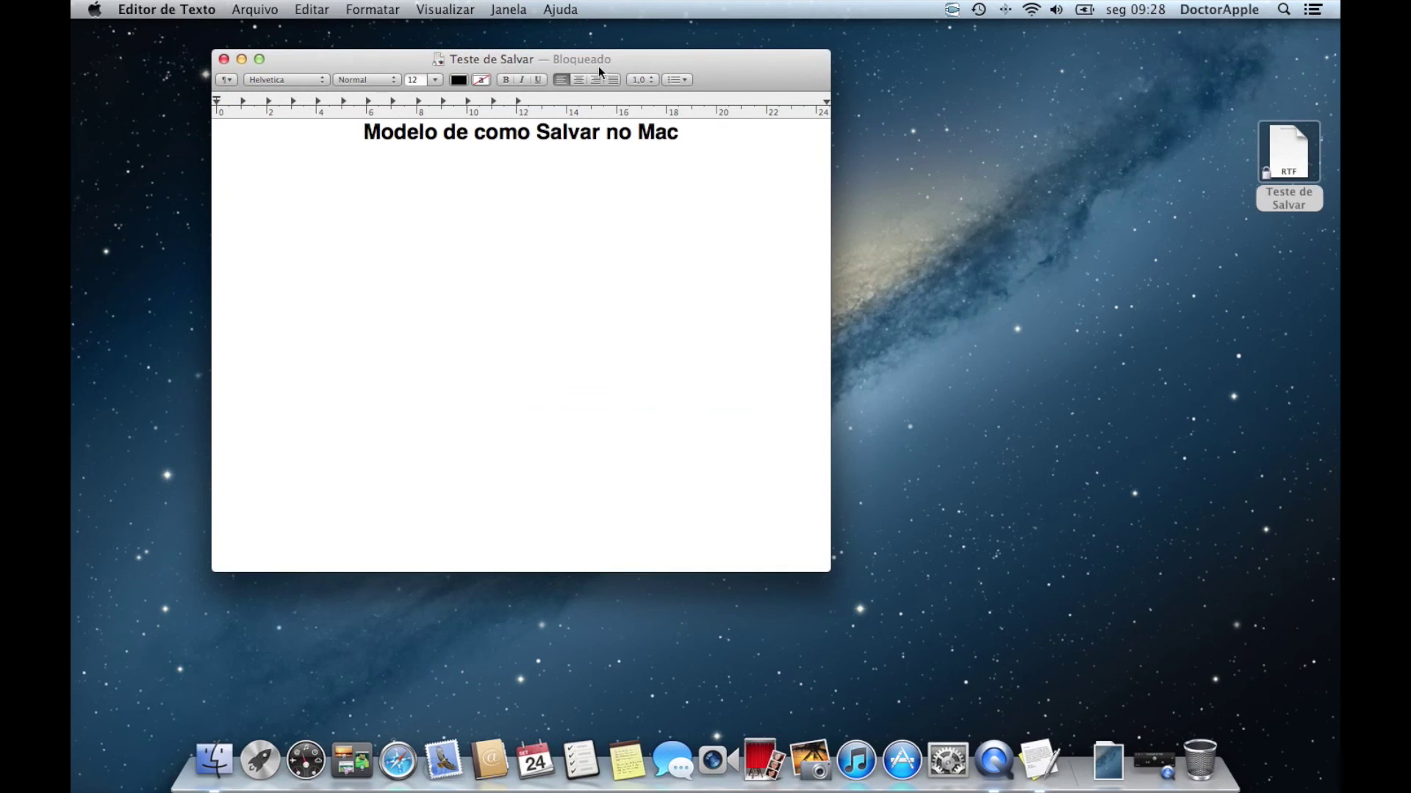
click(689, 129)
text(.)
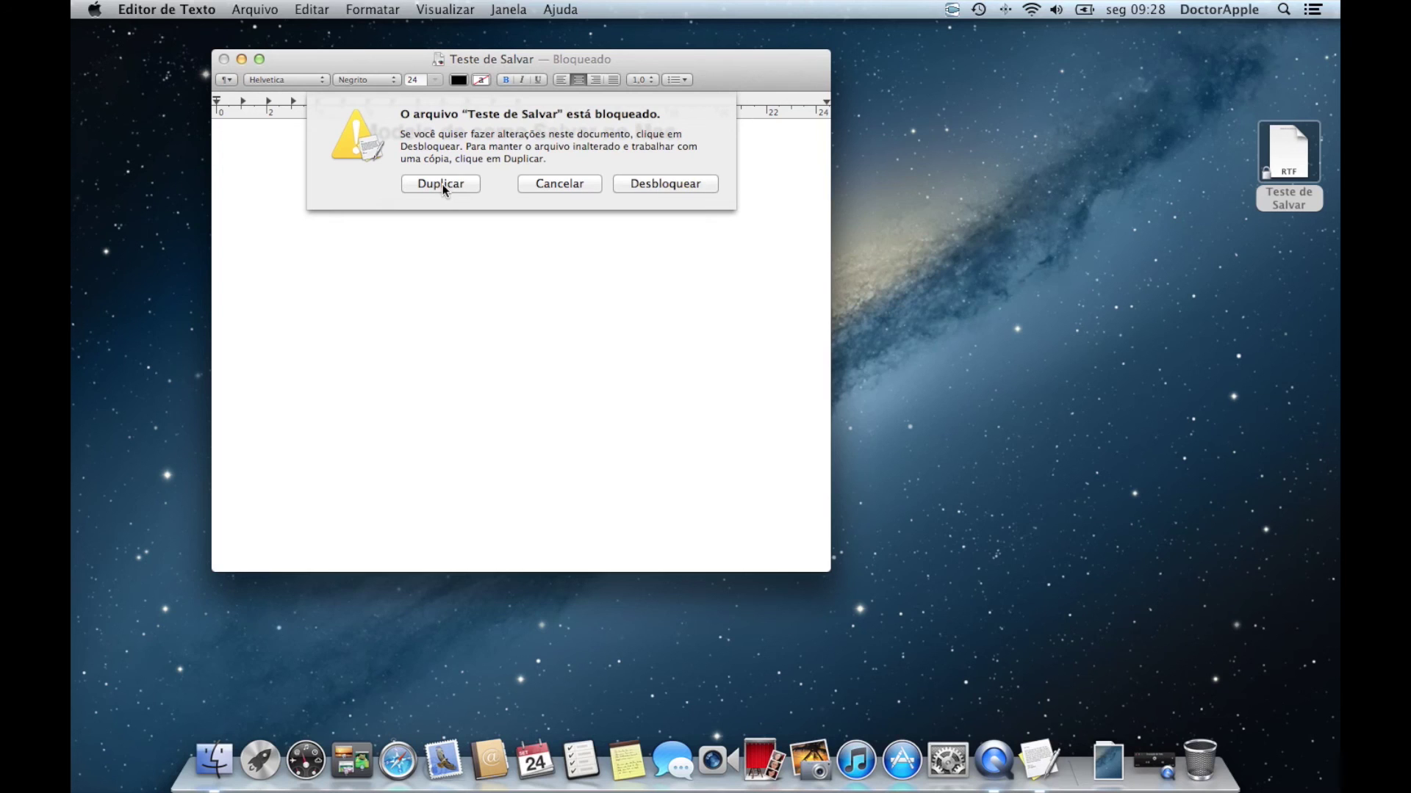
click(655, 183)
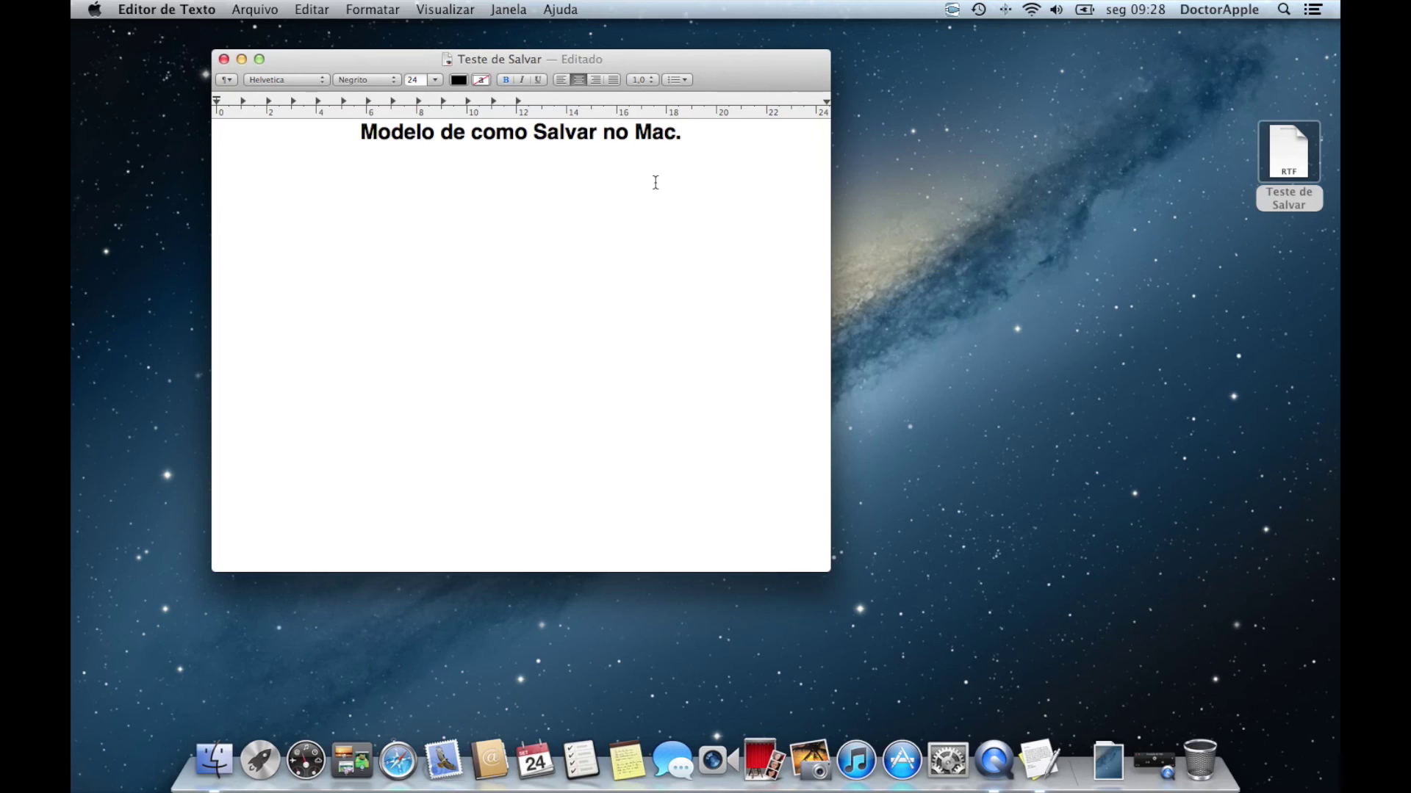
Add a new line reading "Ok?" below the title of Teste de Salvar.
key(Return)
text(Ok?)
click(595, 59)
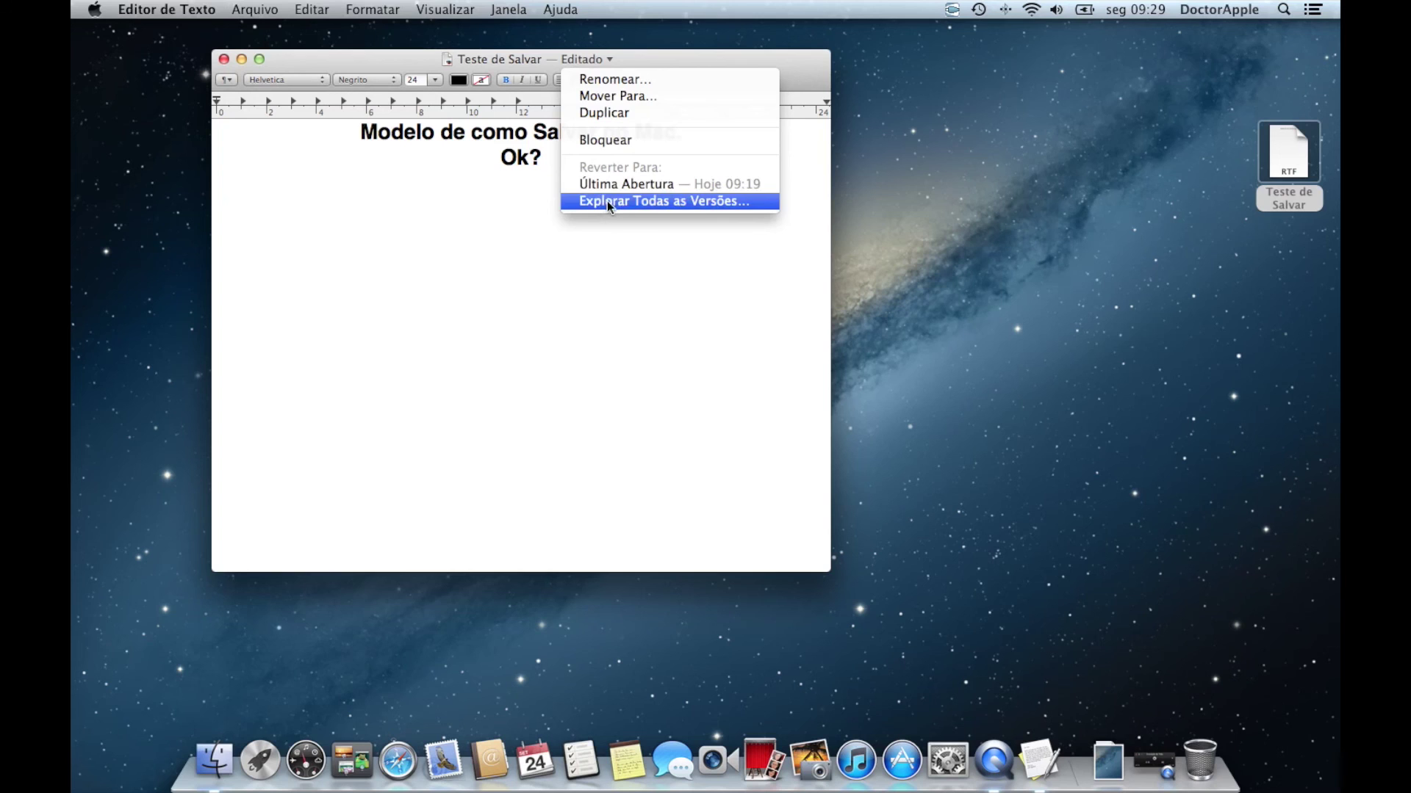
click(579, 260)
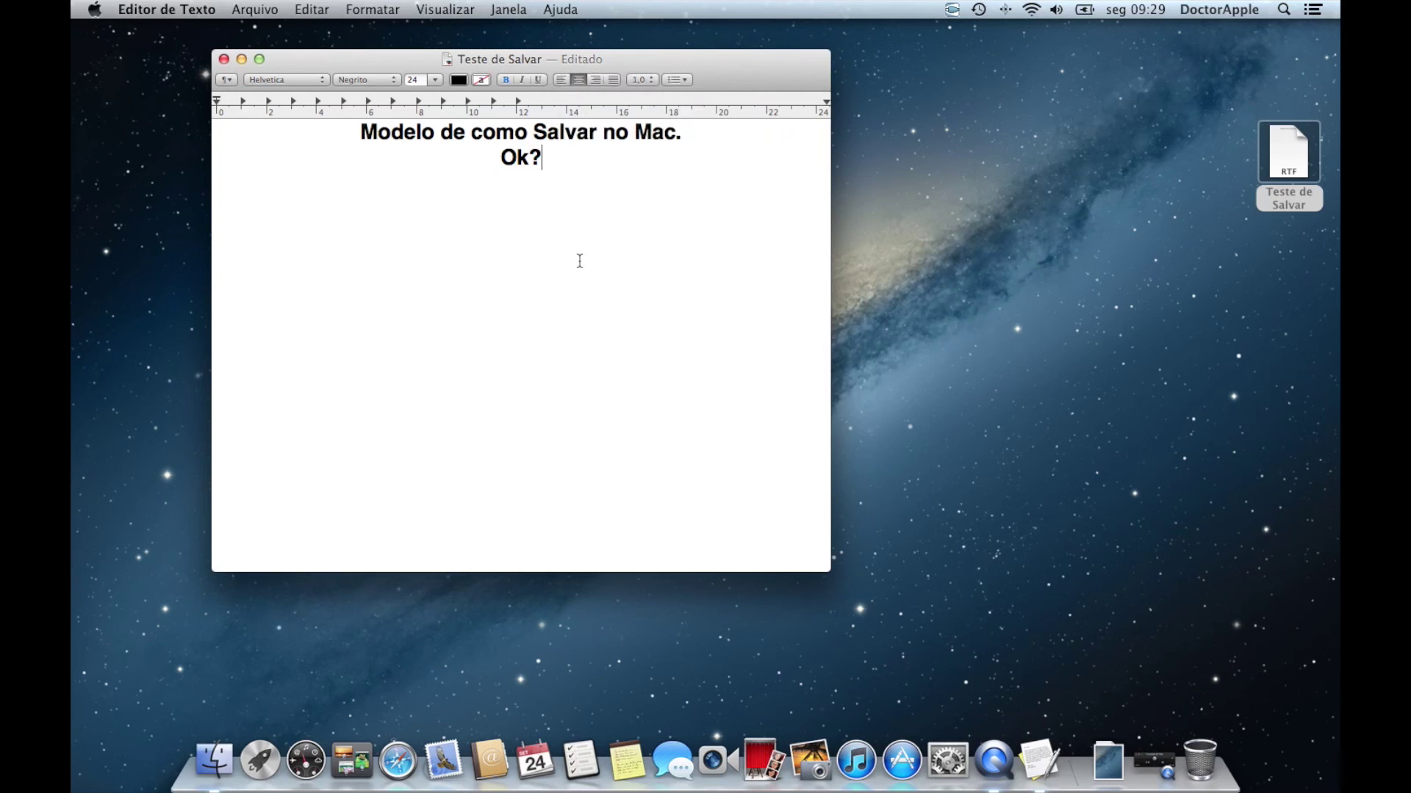